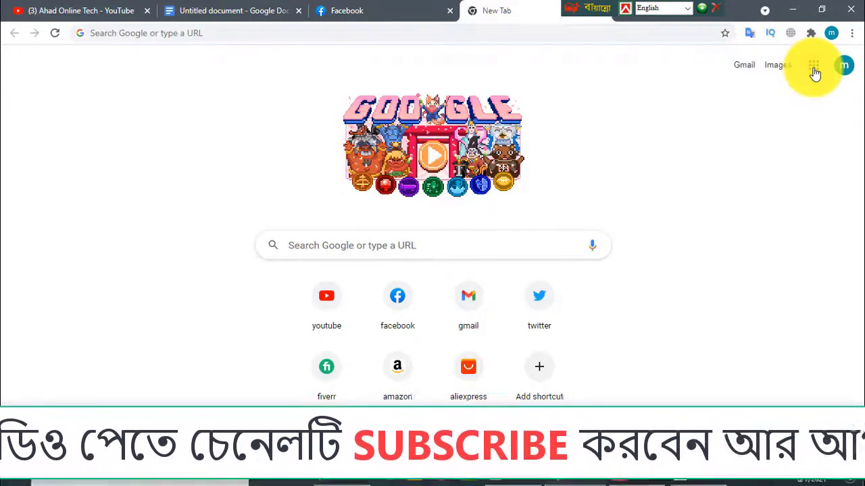
Step: Search the web for google drive and open My Drive from the Google Drive home page
click(813, 67)
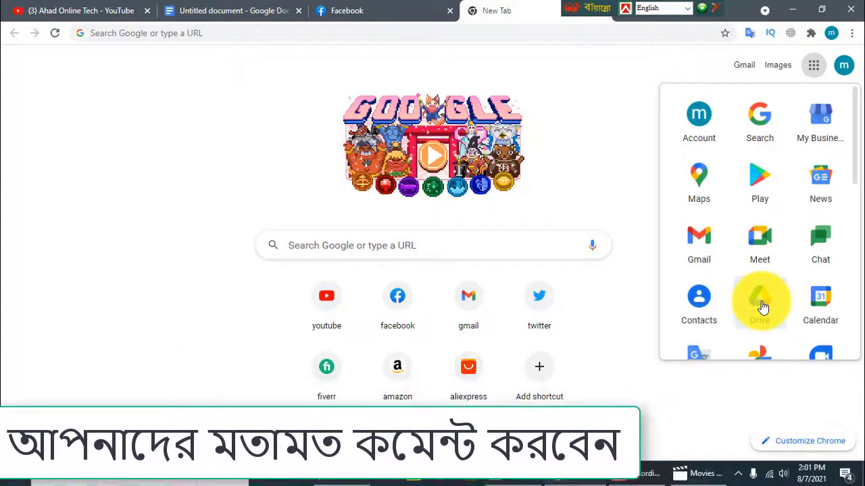
click(215, 32)
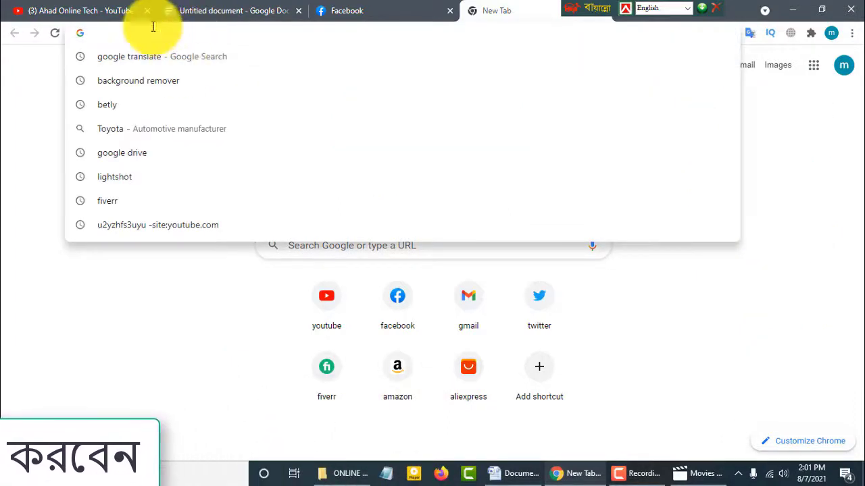
click(160, 161)
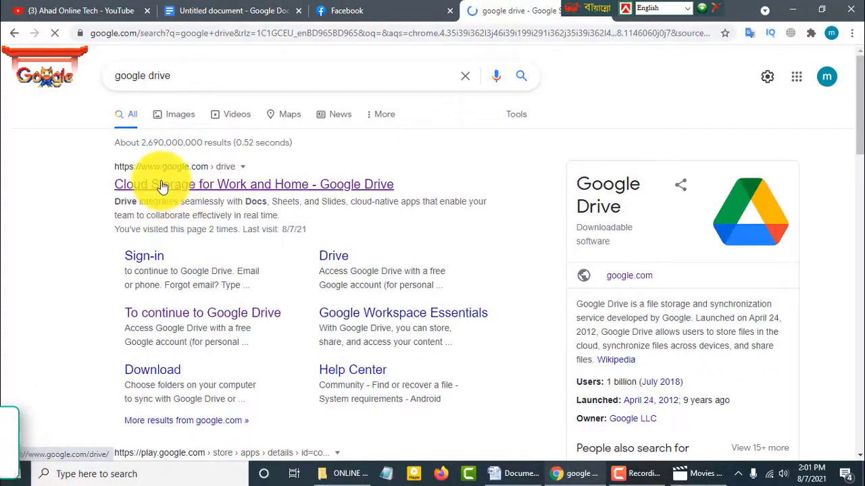
click(219, 186)
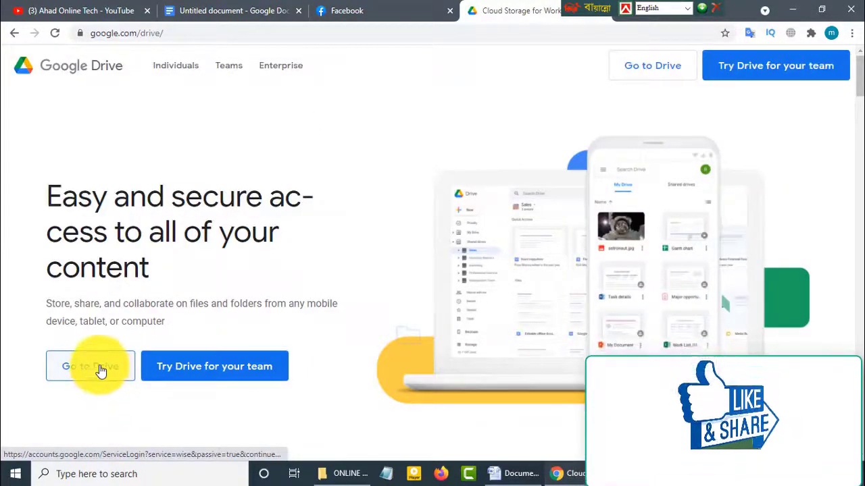
click(98, 368)
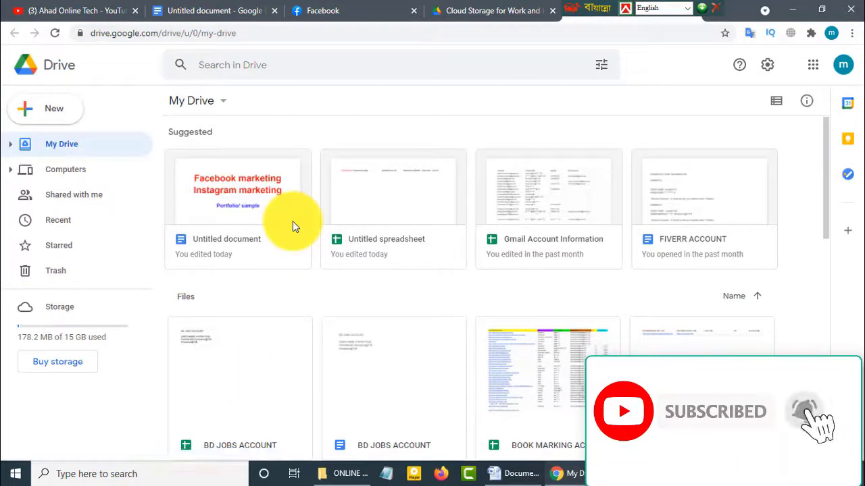
Step: Create a new folder named "Facebook Marketing Portfolio" in My Drive
click(39, 115)
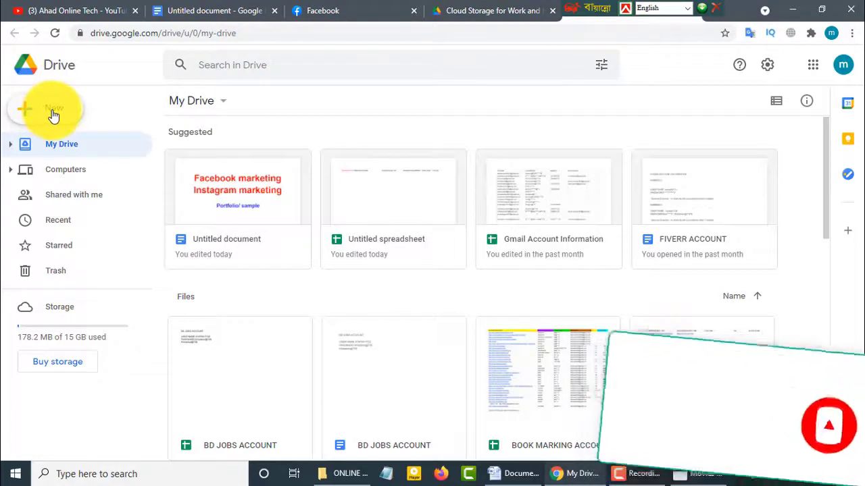
click(50, 113)
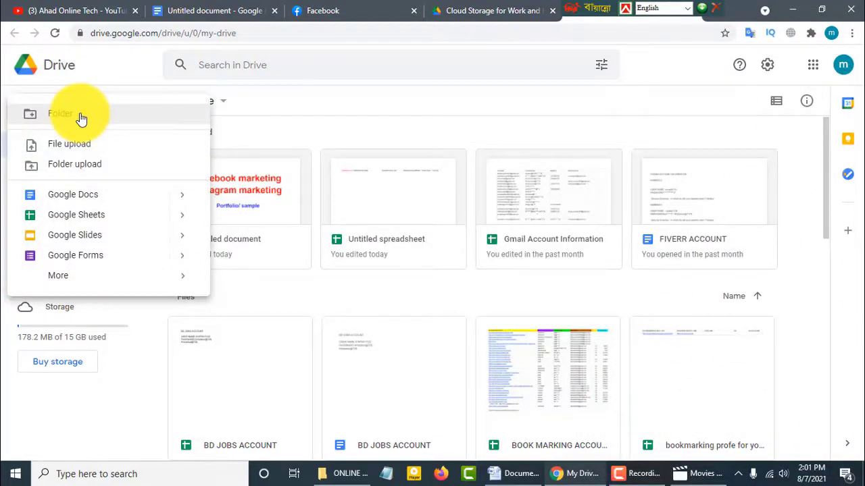
click(80, 116)
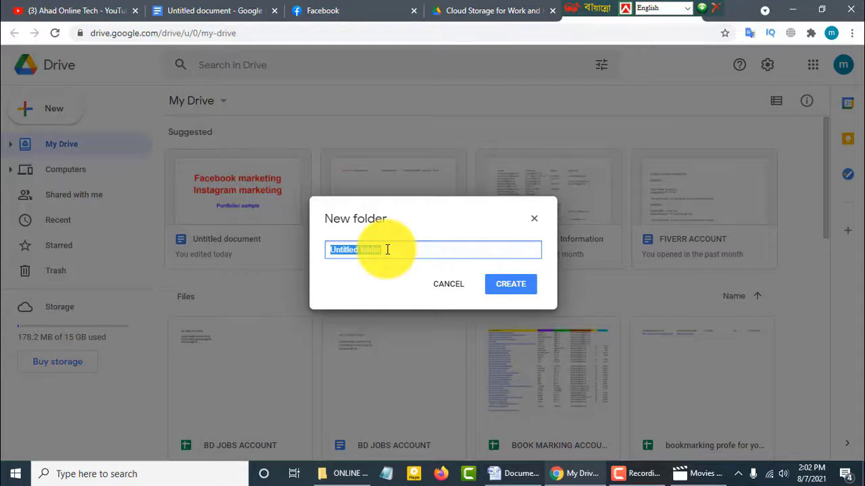
text(Facebook Marketing Portfolio)
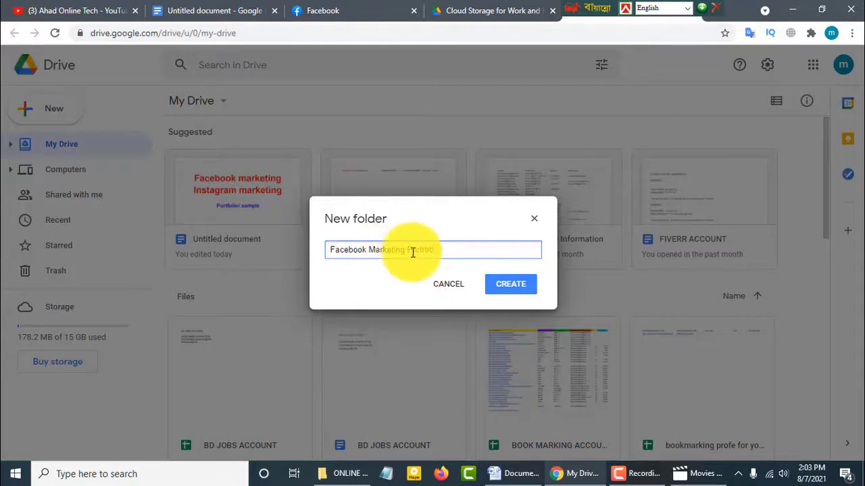
click(512, 289)
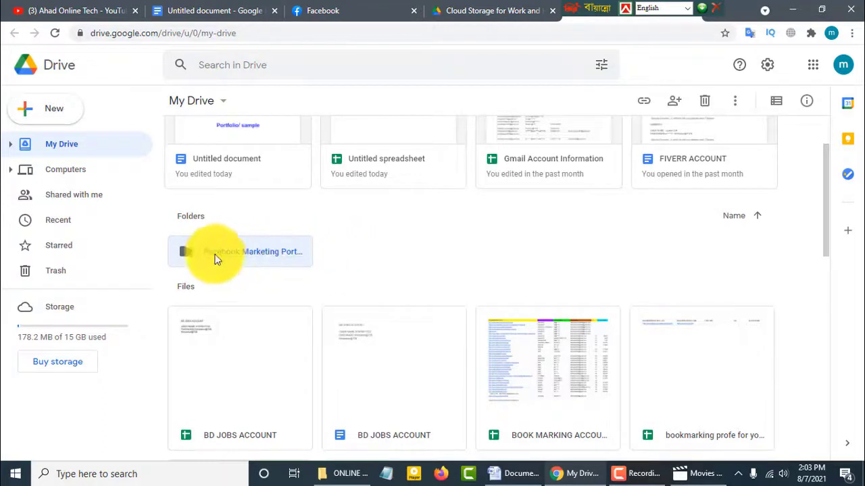
Step: Create a new Google Sheets spreadsheet and title it "Facebook Marketing Portifilo"
click(58, 115)
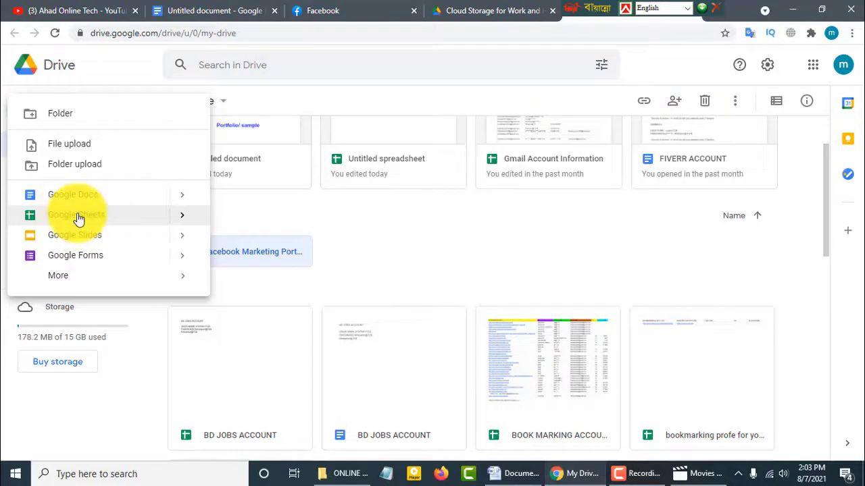
click(78, 218)
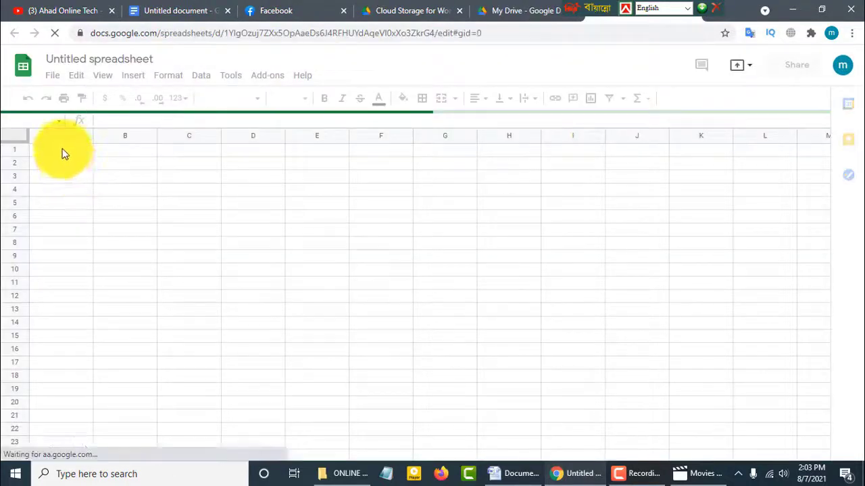
click(150, 59)
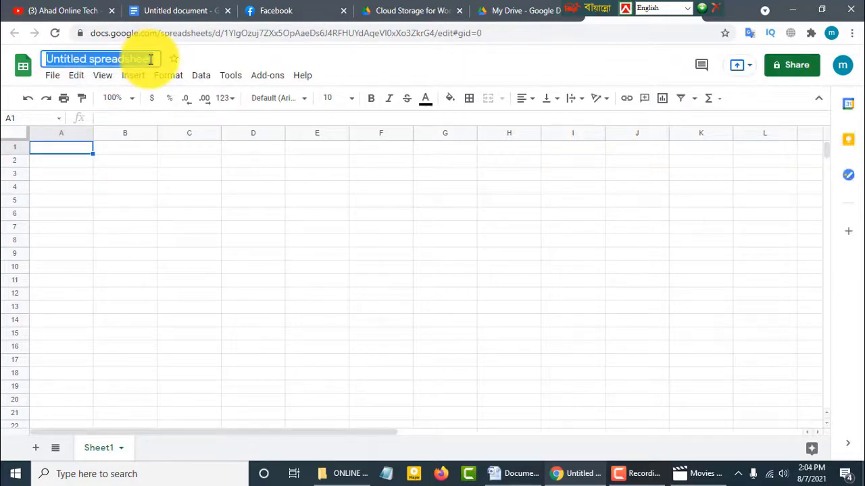
text(Facebook Marketing Portifilo)
Step: Enter the freelancer's name as the first heading in cell A1
click(54, 151)
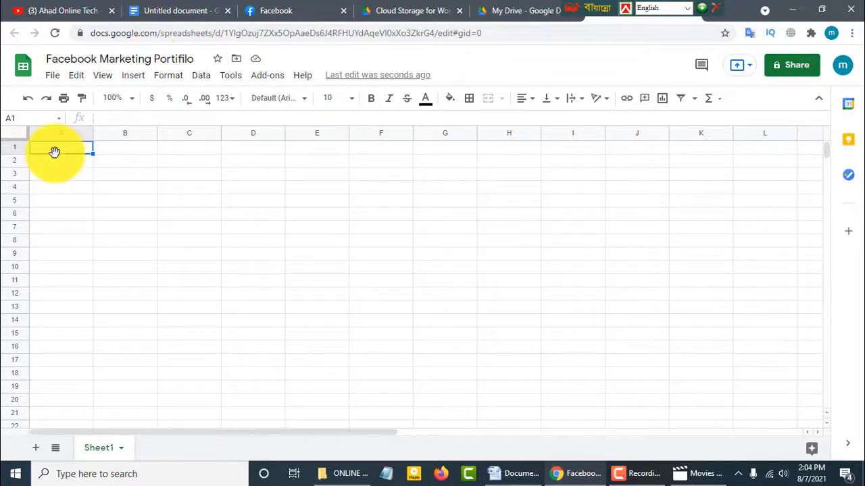
double_click(43, 151)
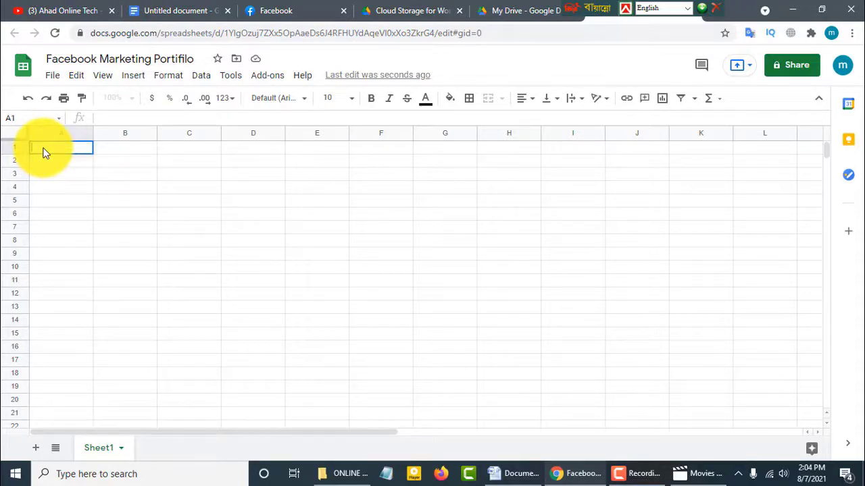
text(Freelacer Ahad)
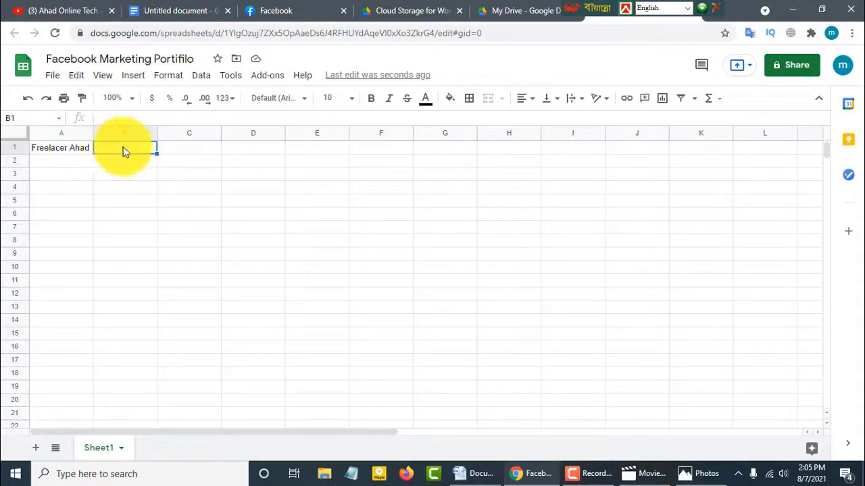
Step: Widen column B and enter the heading "Facebook Group Name" in cell B1
click(123, 147)
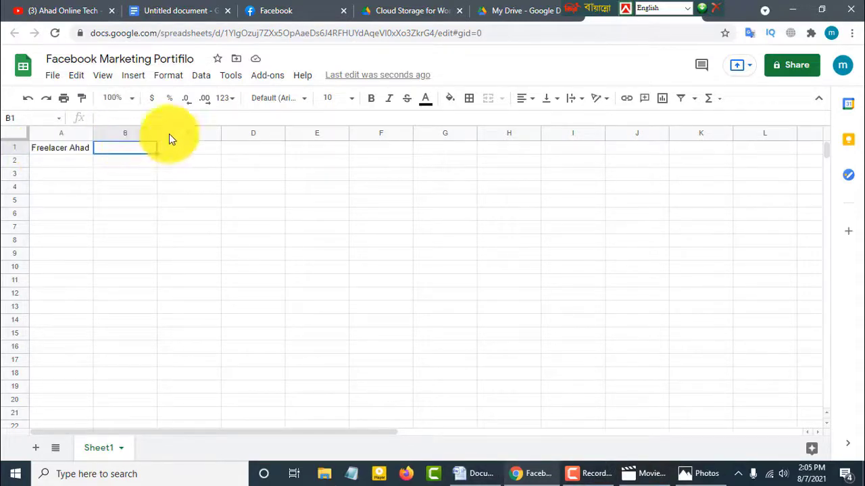
drag(157, 132, 259, 132)
drag(259, 132, 270, 132)
text(Facebook group name)
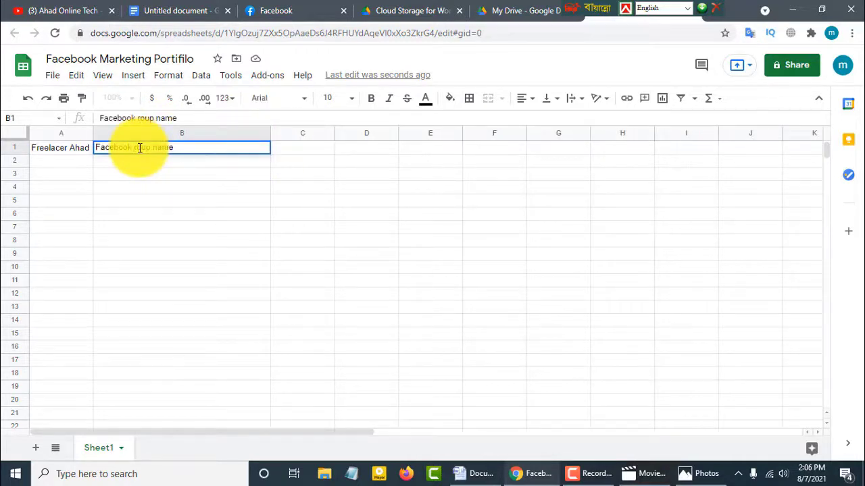
text(G)
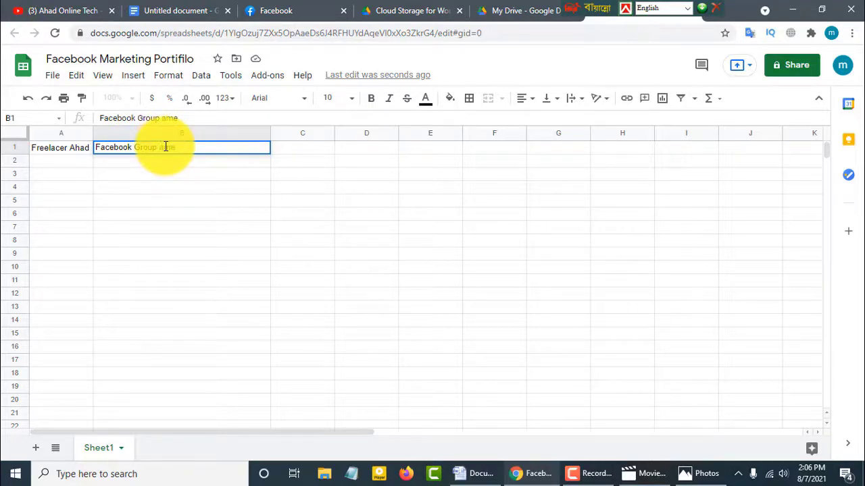
text(N)
Step: Enter the headings "Facebook Group Link" in C1 and "Group Mamber" in D1
click(250, 146)
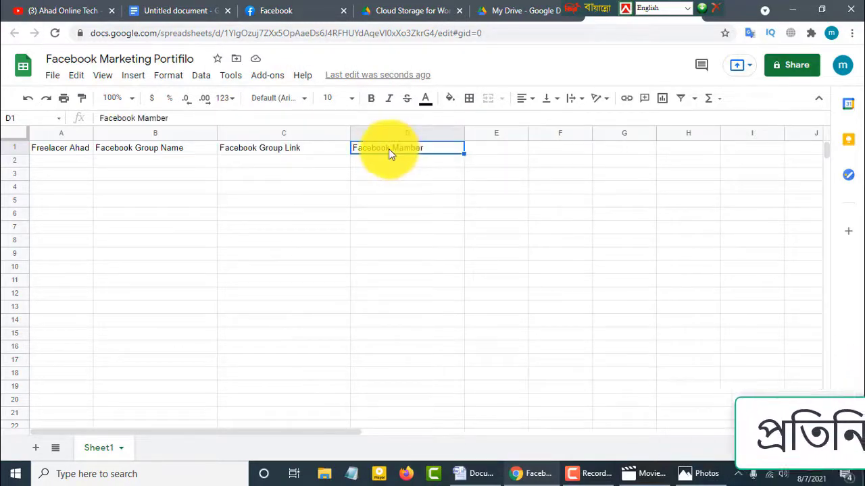
drag(389, 148, 353, 145)
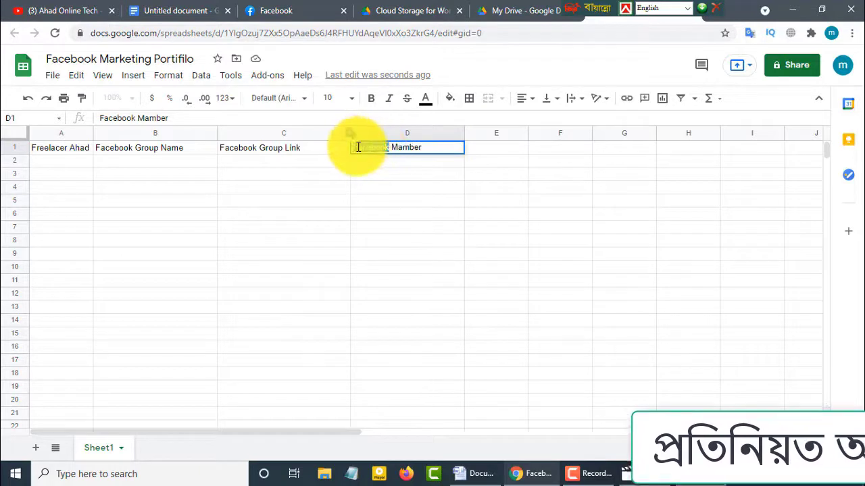
right_click(360, 147)
click(387, 201)
Step: Enter the headings "Secern Short" in E1 and "Live Link" in F1
click(462, 148)
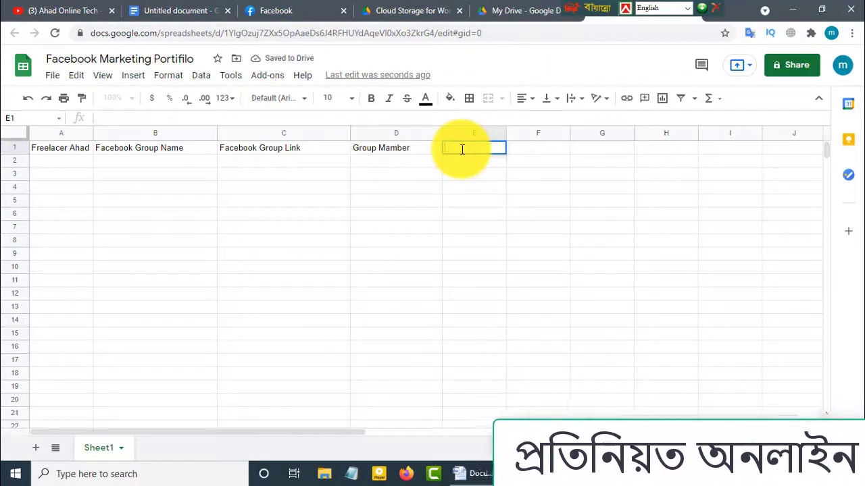
text(Secern Short)
click(531, 148)
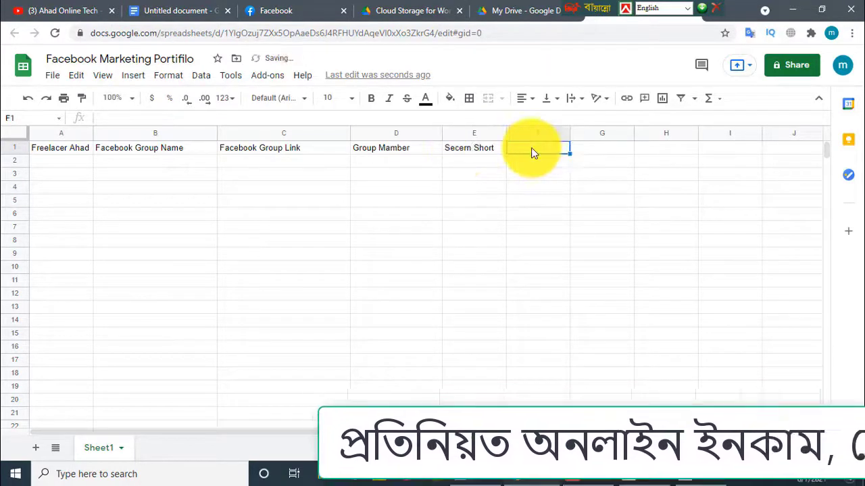
text(Live Link)
click(538, 213)
Step: Set the font size of the row 1 headings to 12 and fit column A to its text
click(55, 147)
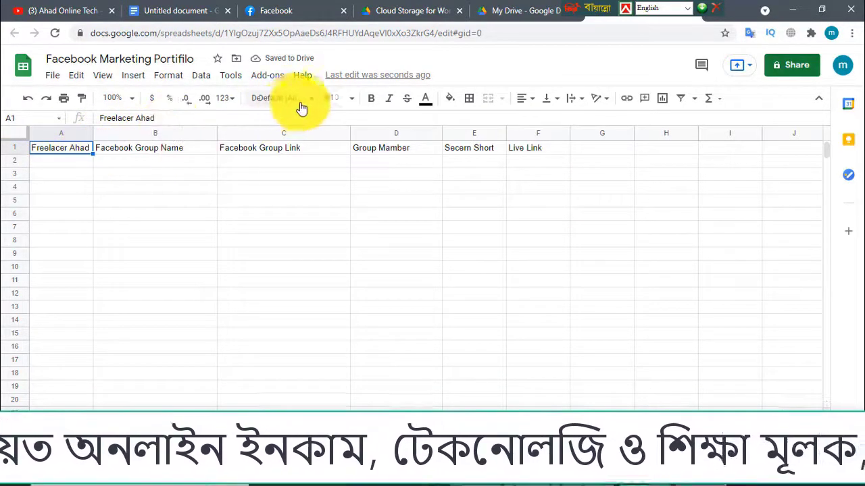
click(354, 103)
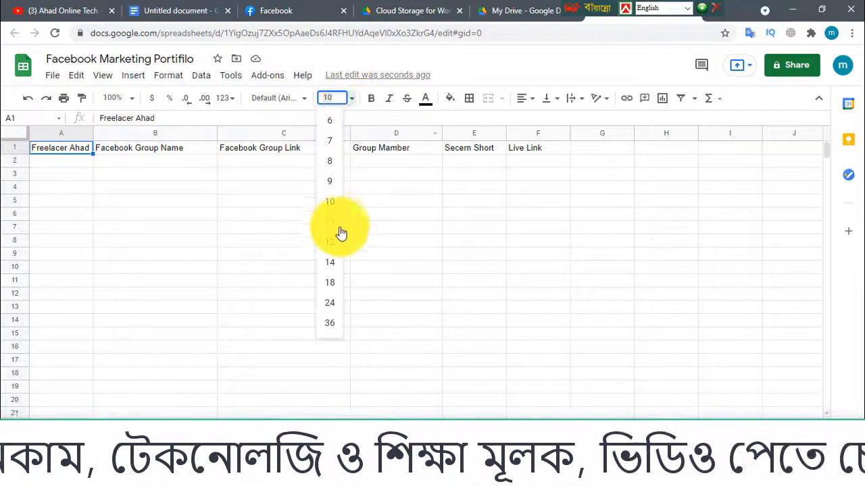
click(340, 241)
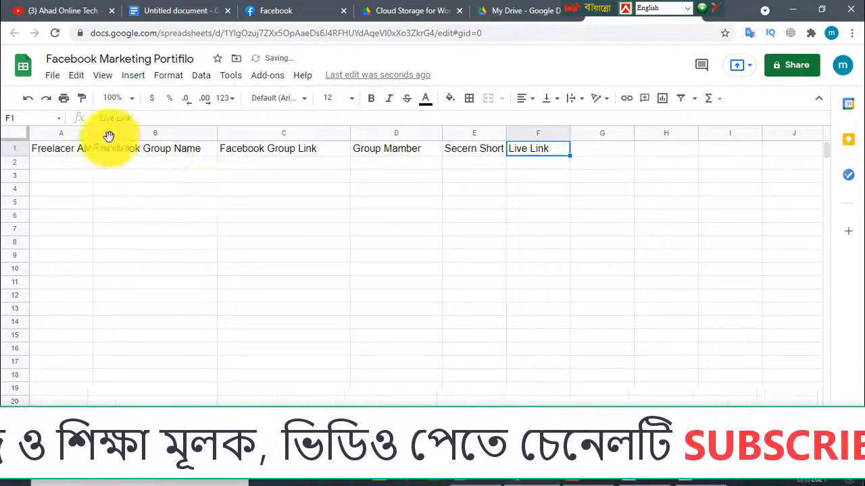
double_click(94, 135)
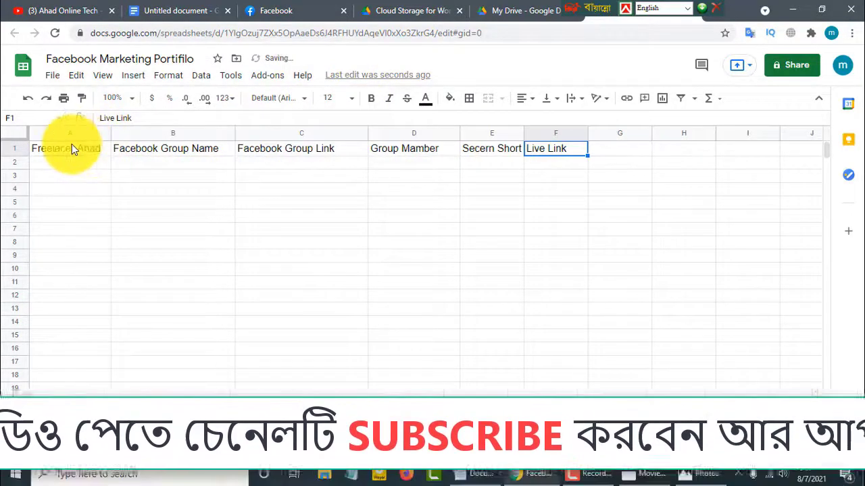
Step: Format the freelancer name heading in cell A1 with red, bold text
click(72, 146)
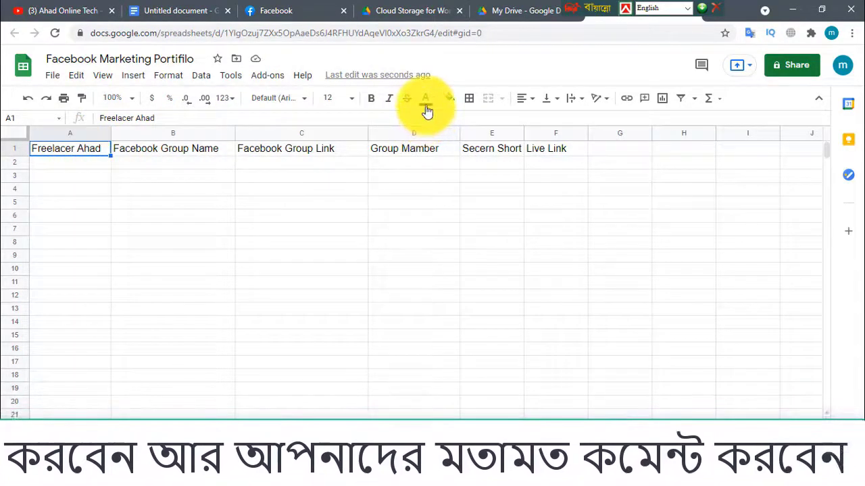
click(427, 110)
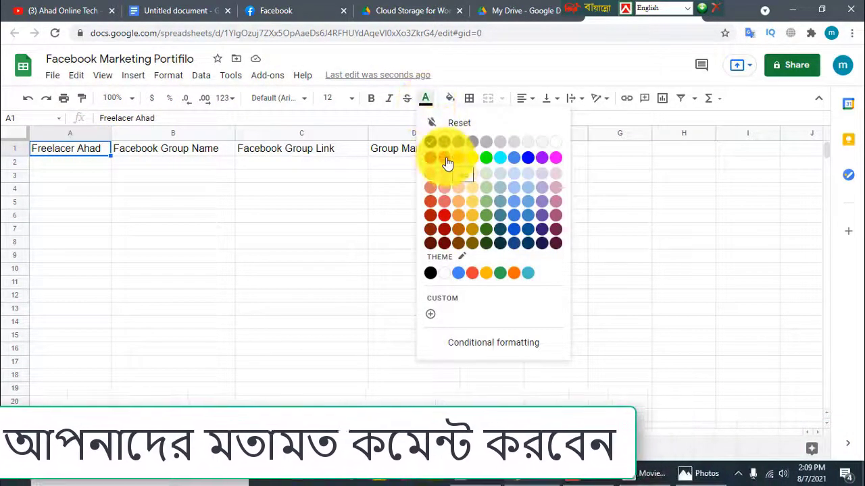
click(431, 158)
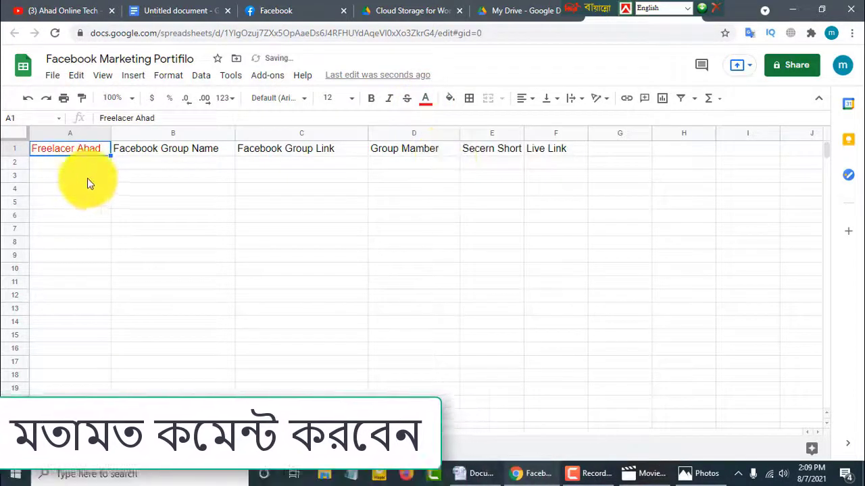
click(373, 101)
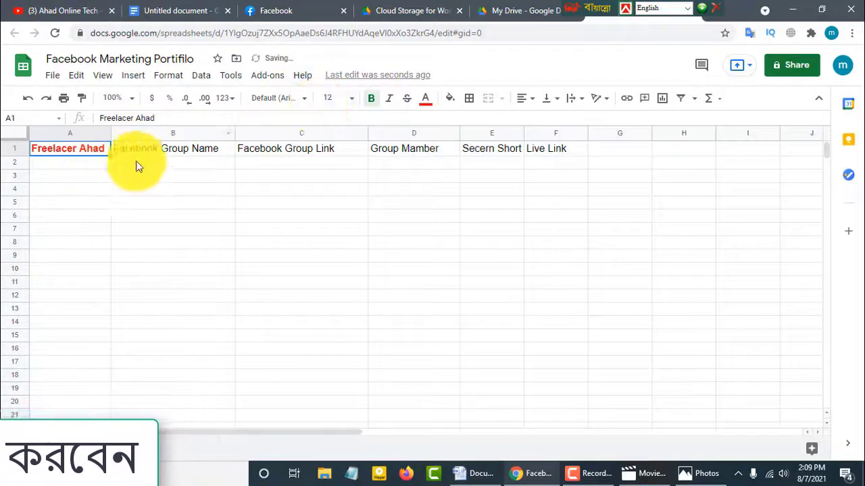
Step: Make the remaining row 1 headings, from Facebook Group Name to Live Link, bold
click(165, 152)
click(372, 100)
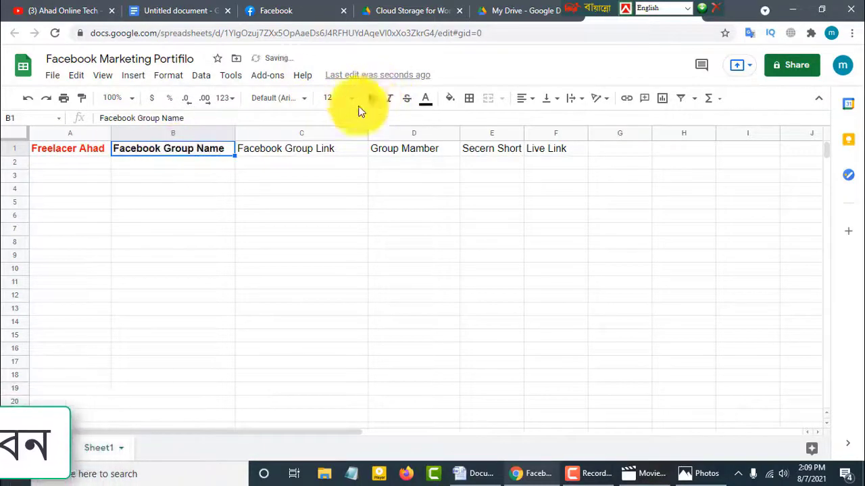
click(274, 155)
click(372, 100)
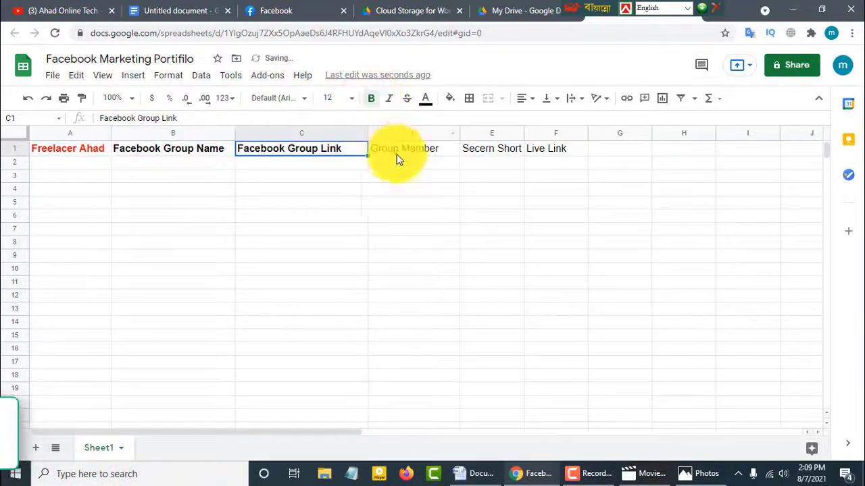
click(399, 154)
click(372, 100)
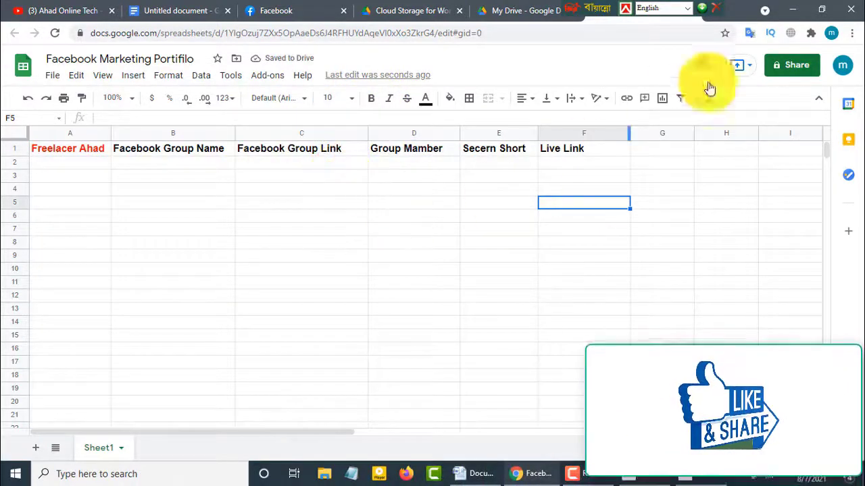
Step: Move the floating input-language toolbar off the spreadsheet's browser tab
drag(581, 6, 381, 7)
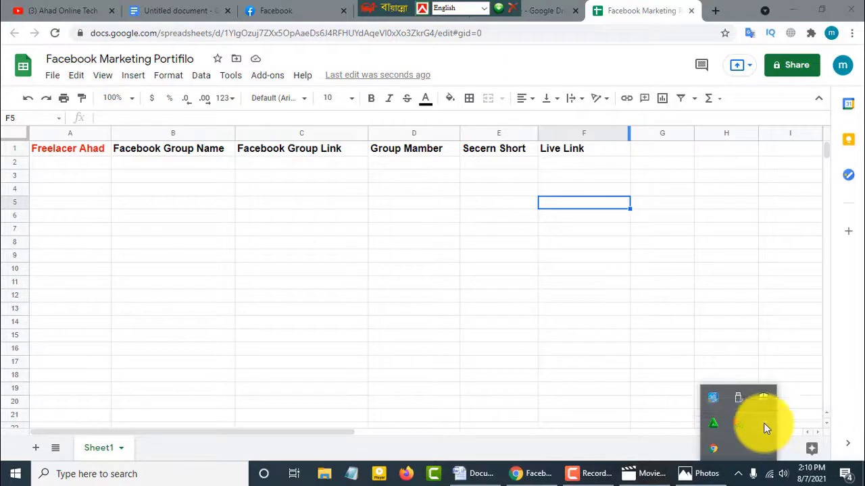
Step: Search the web for lightshot, view the Lightshot screenshot tool's download page, and close it
click(714, 11)
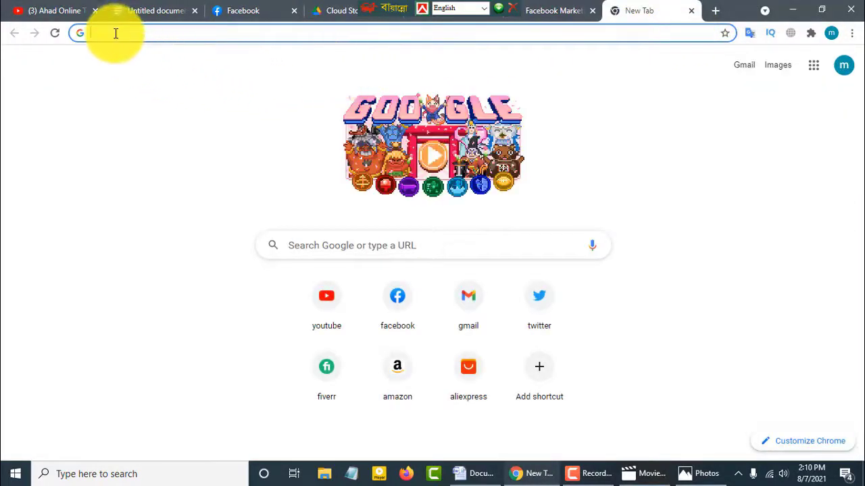
text(ligh)
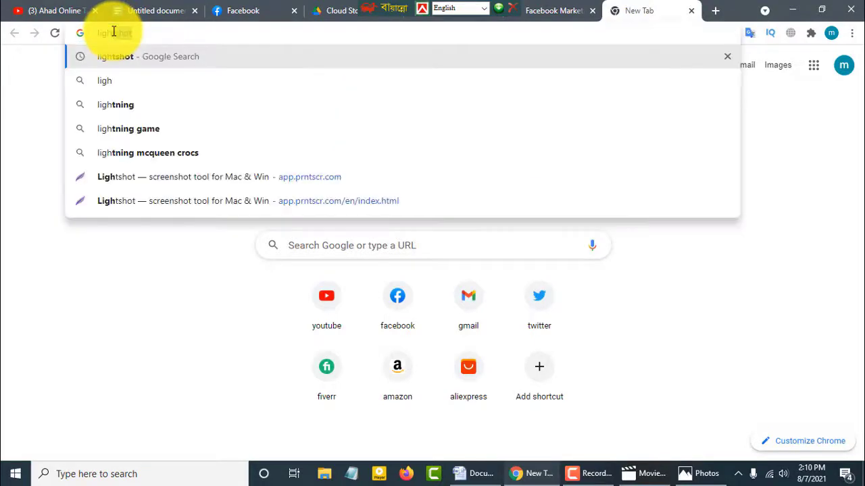
click(127, 58)
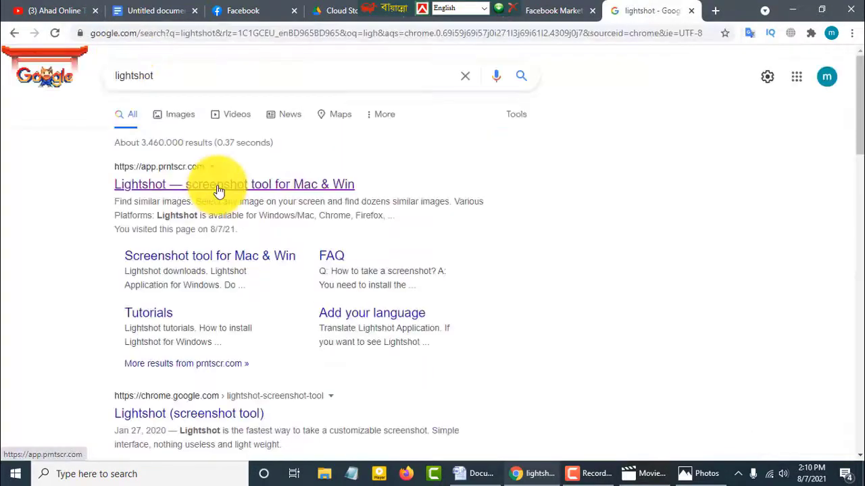
click(218, 188)
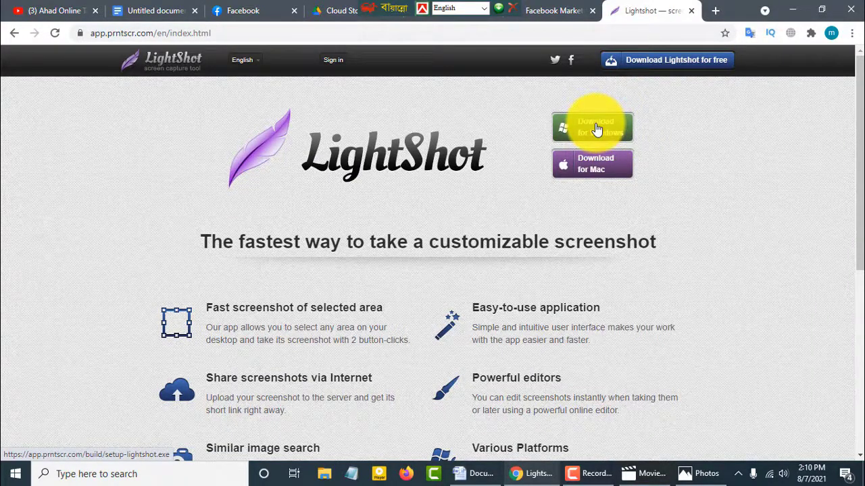
click(691, 11)
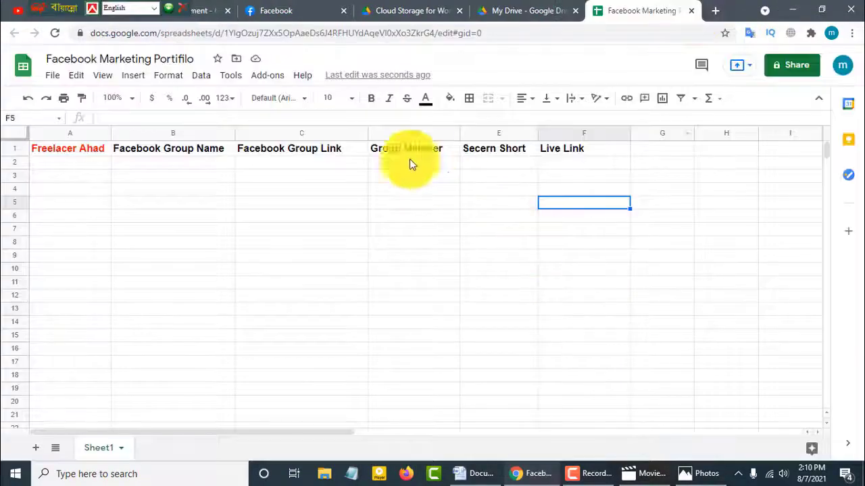
Step: Review the portfolio topics and company names in the untitled document, and move the floating input-language toolbar aside
click(187, 12)
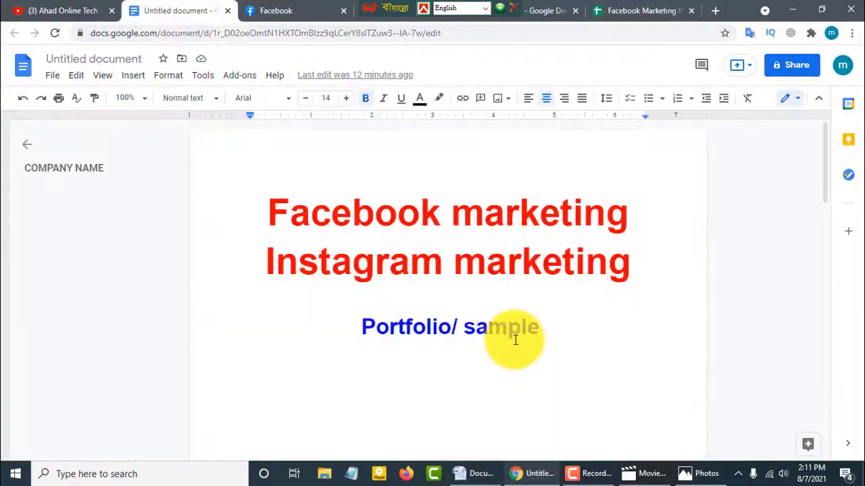
scroll(517, 339, down, 6)
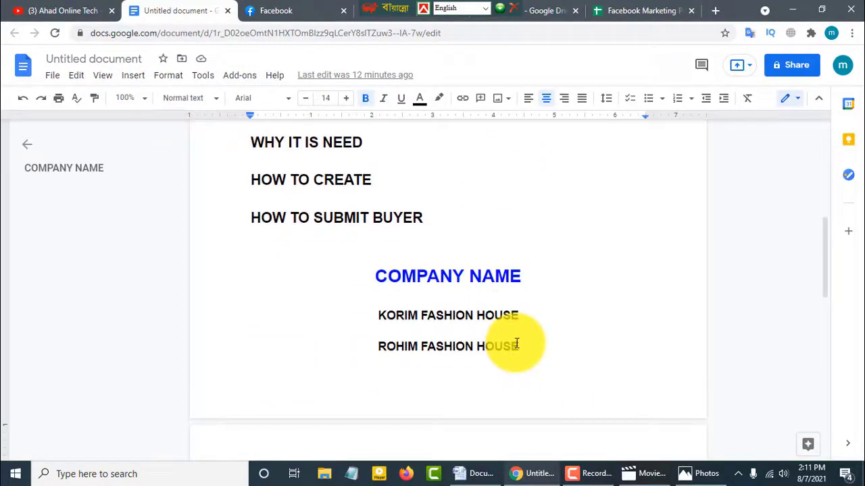
scroll(517, 344, up, 1)
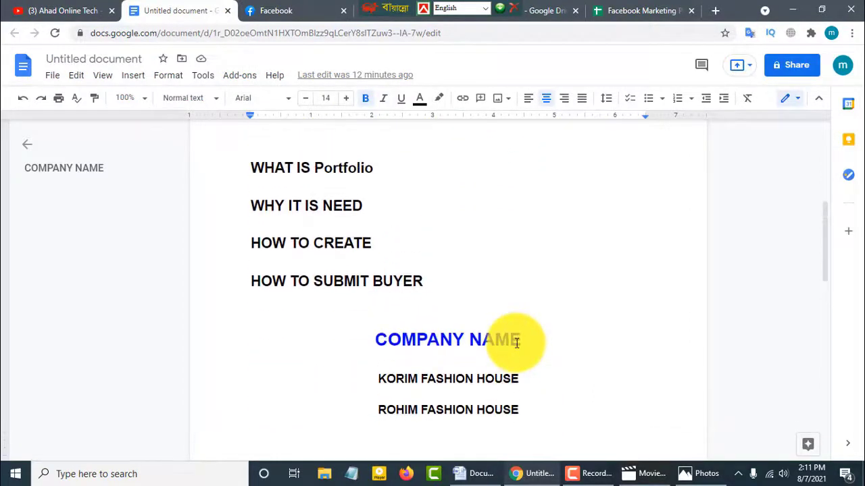
scroll(516, 343, up, 2)
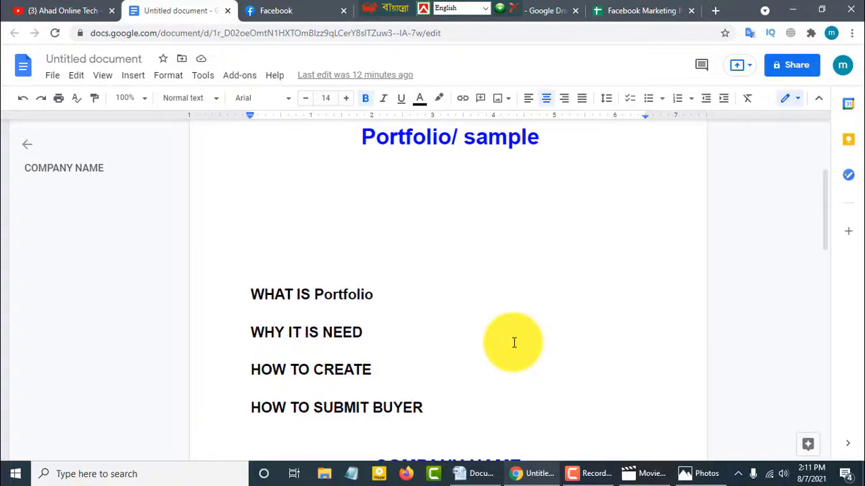
drag(386, 12, 54, 19)
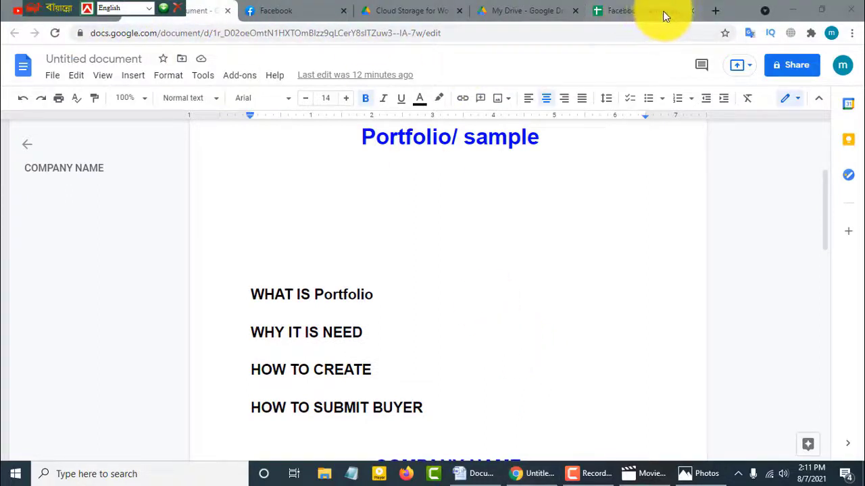
Step: Search the web for toyota in a new browser tab and open the toyota.com site
click(716, 13)
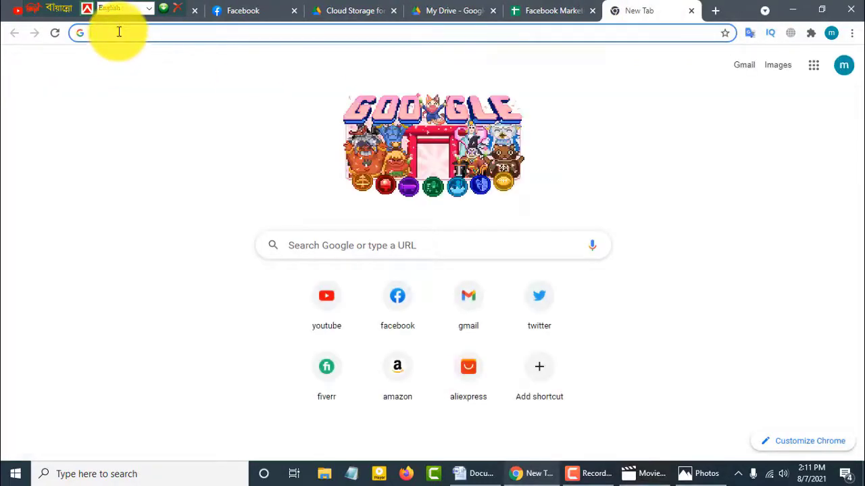
text(toyota)
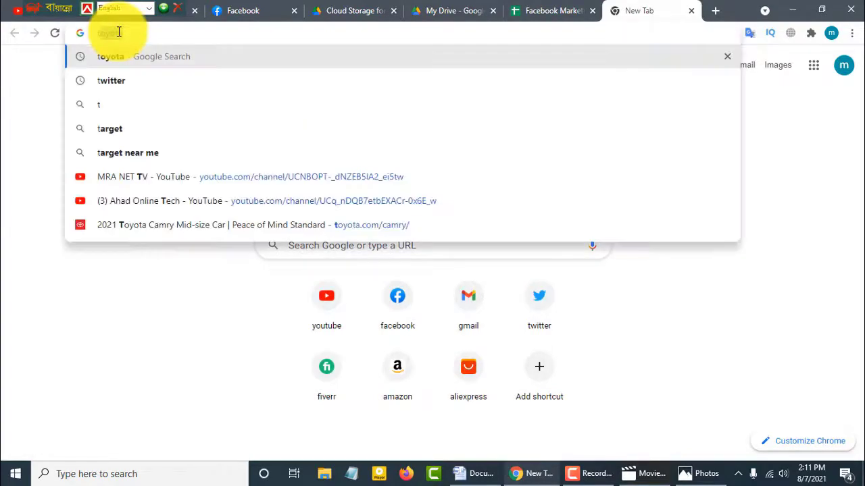
key(Return)
click(180, 190)
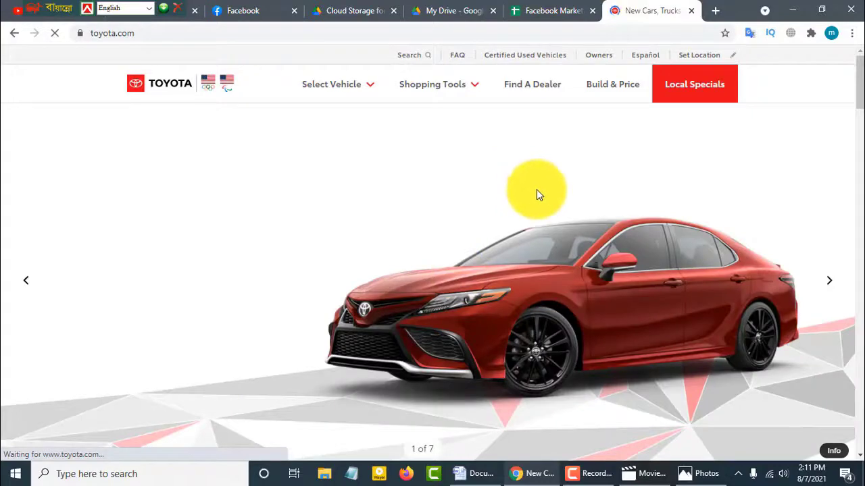
Step: Open the 2022 Prius page from Toyota's list of cars and minivans
click(370, 89)
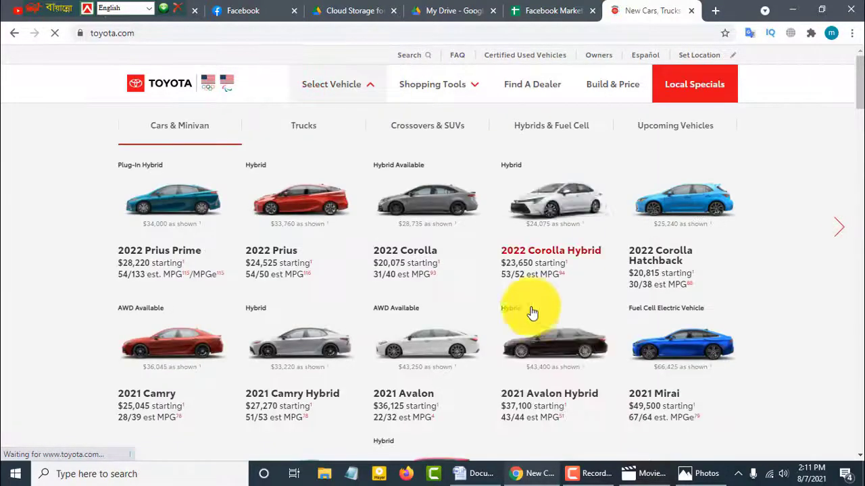
scroll(535, 317, down, 2)
scroll(535, 321, up, 2)
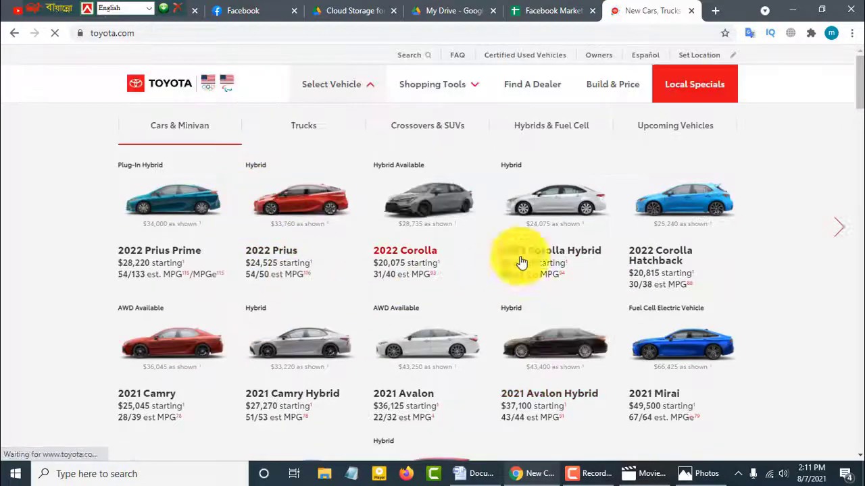
click(304, 194)
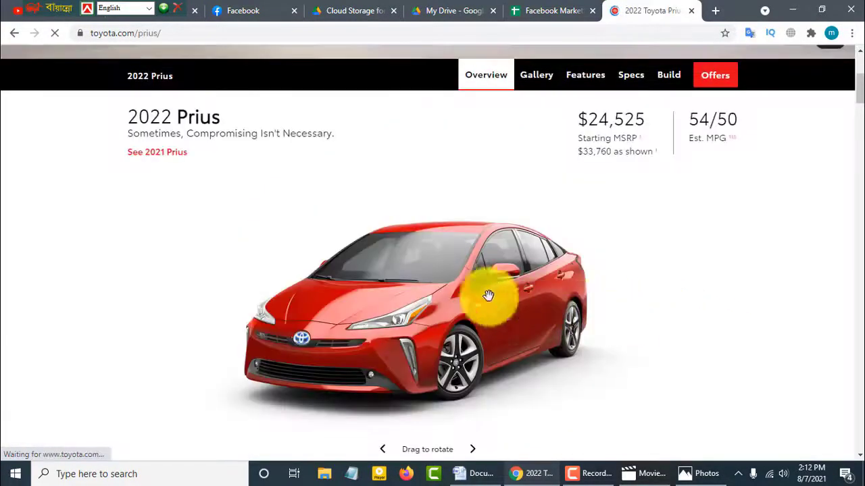
Step: Capture the red 2022 Prius picture with Lightshot, selecting an area of about 683 x 381 pixels around the car
right_click(391, 264)
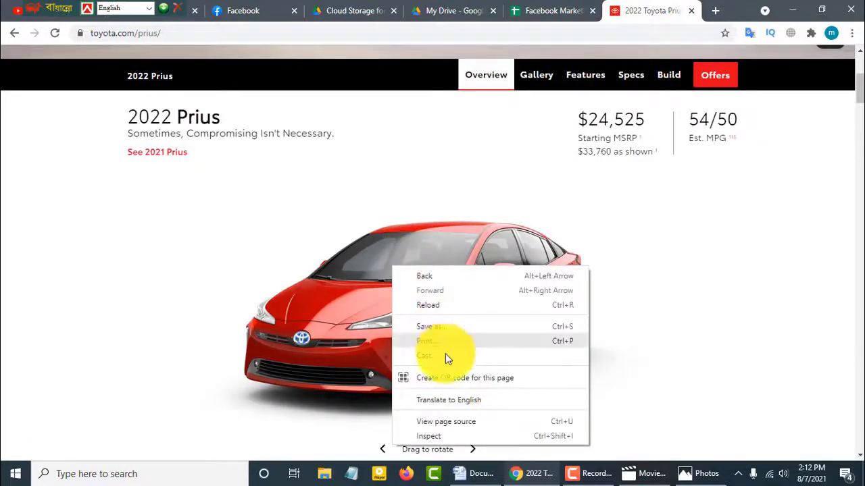
click(673, 288)
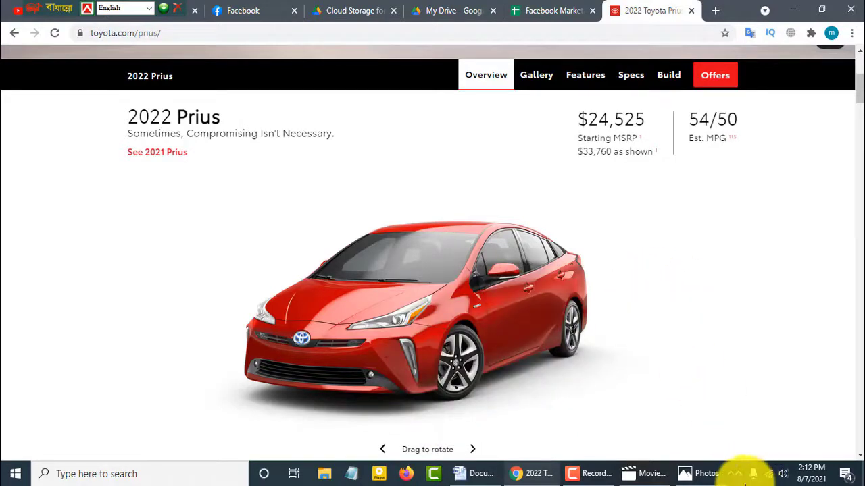
click(737, 473)
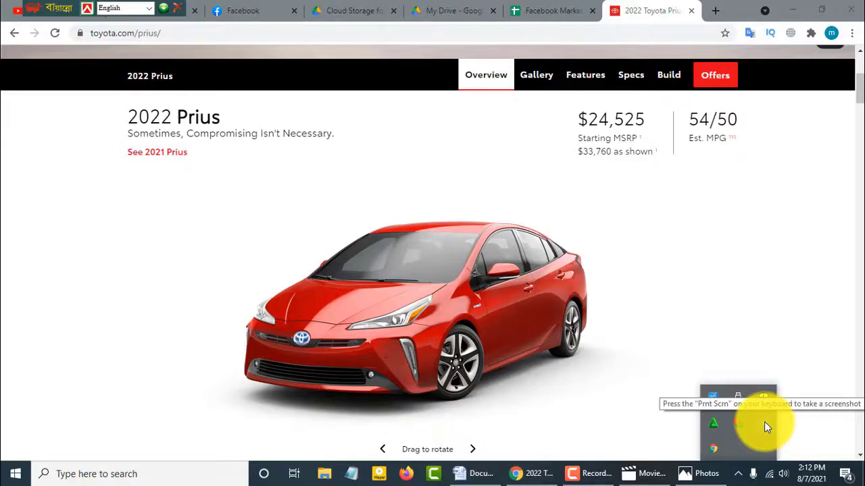
click(764, 422)
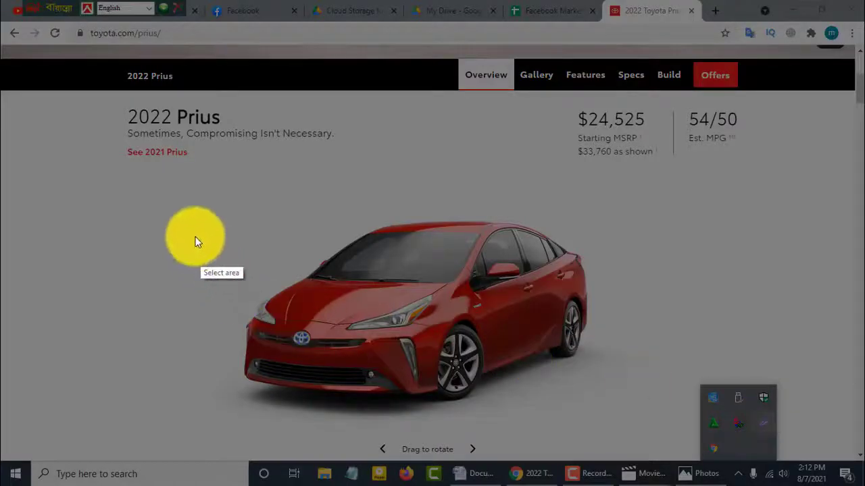
drag(195, 187, 626, 429)
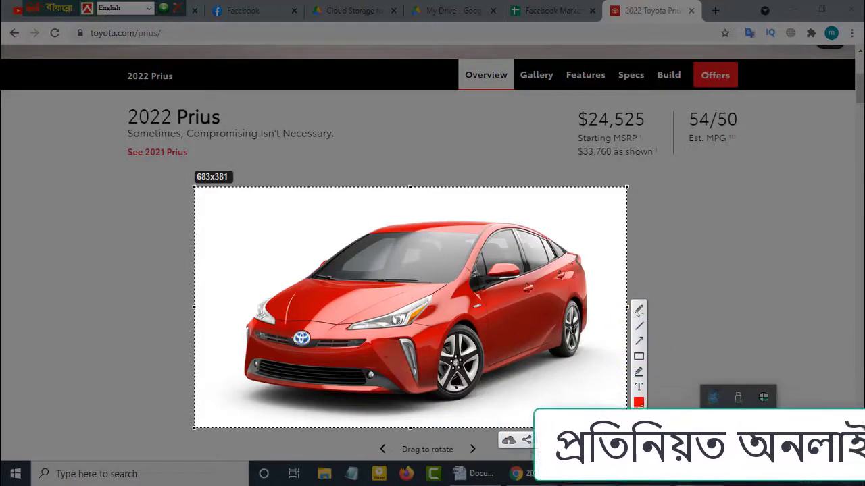
Step: Save the captured car image to the Desktop as Screenshot_2.png in PNG format
key(ctrl+s)
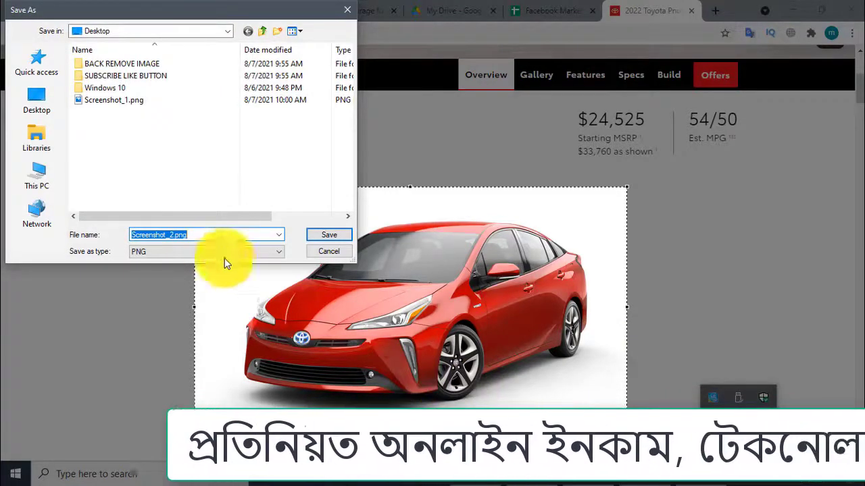
click(38, 98)
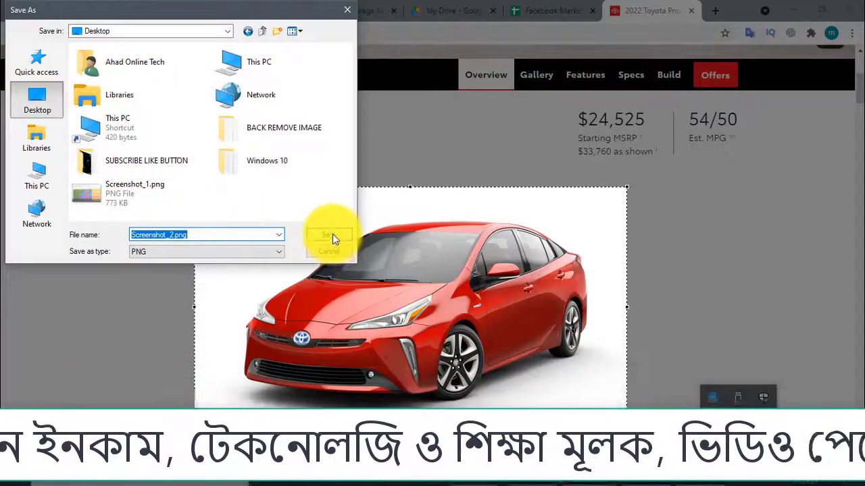
click(331, 235)
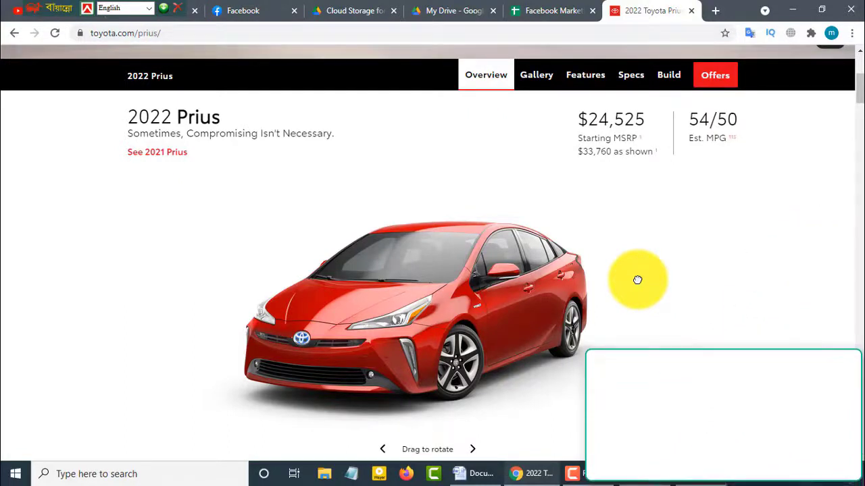
Step: Check the saved screenshot on the desktop and return to the Prius page in the browser
click(259, 11)
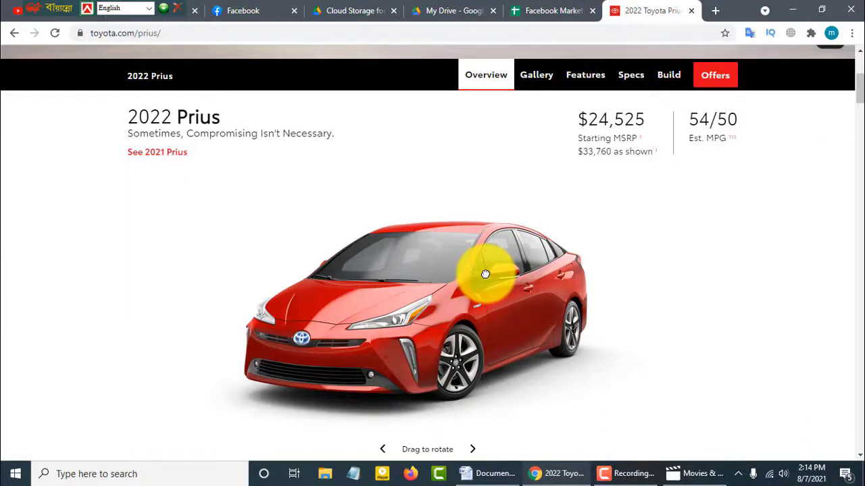
click(557, 482)
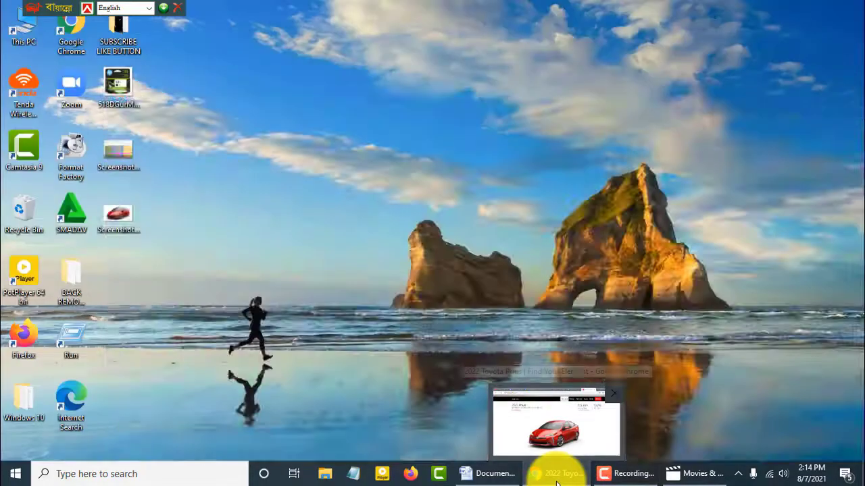
click(556, 482)
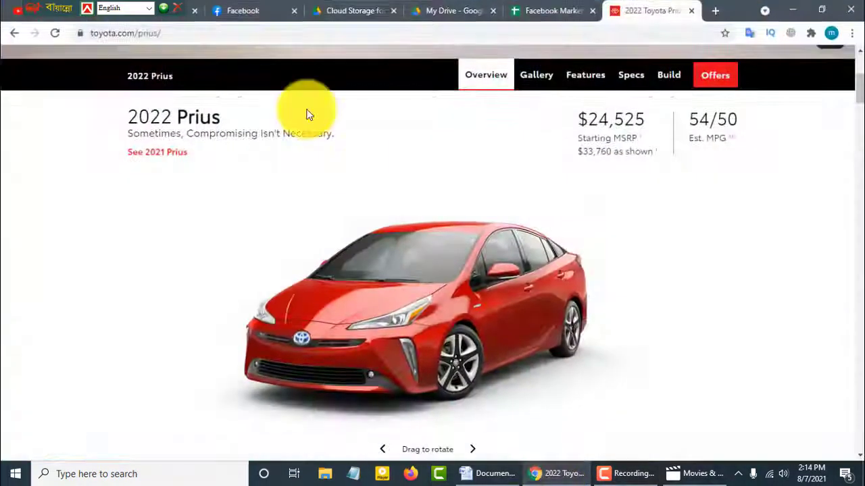
Step: Start a new photo post on Facebook and attach the saved red car screenshot
click(246, 8)
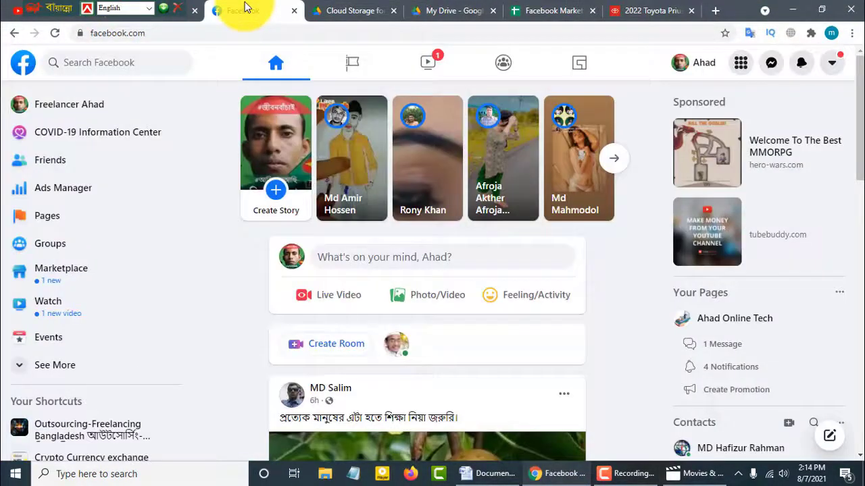
click(424, 300)
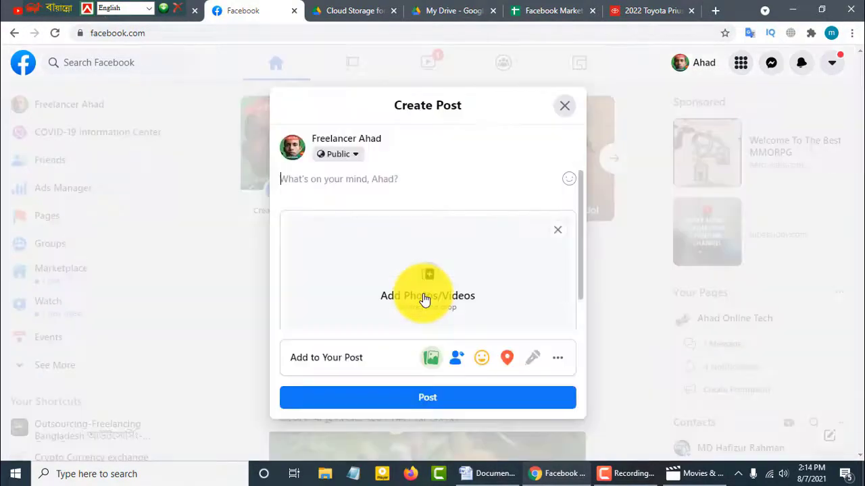
click(431, 359)
click(329, 234)
click(327, 283)
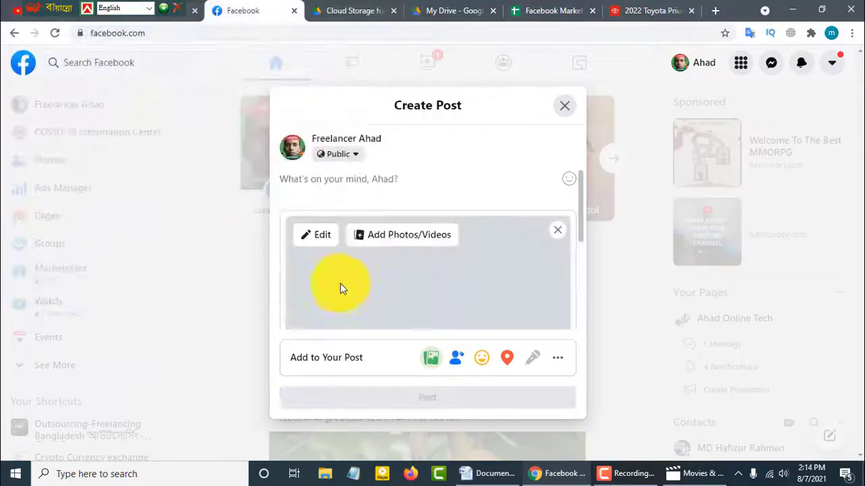
Step: Copy the sentence "This Car Is High Quality Low Price Click Link For Buy Now." from the Word document into the Facebook post
click(493, 468)
drag(465, 178, 232, 174)
right_click(268, 183)
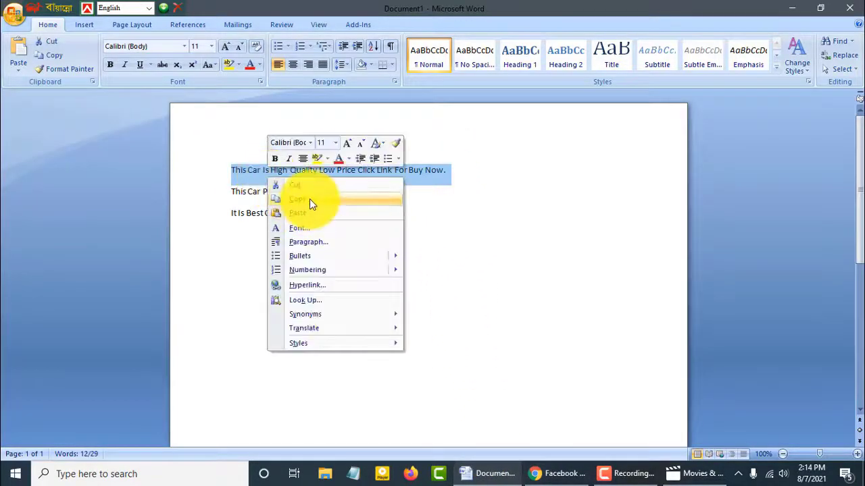
click(309, 199)
click(559, 473)
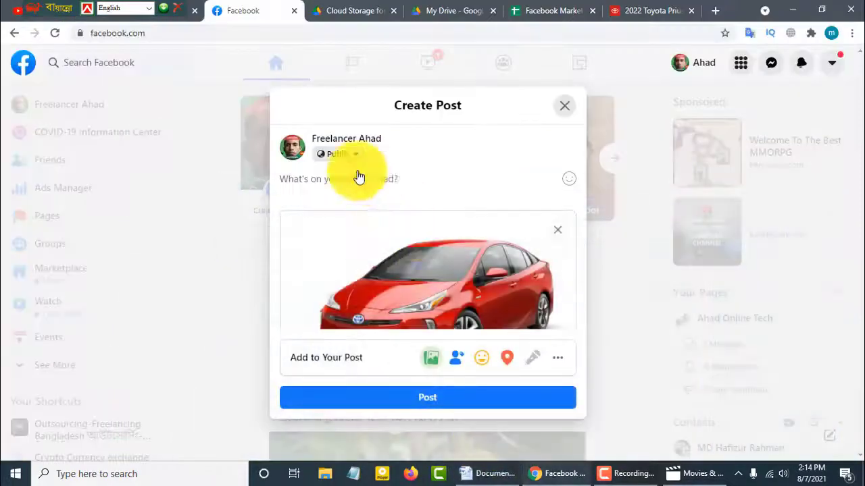
right_click(331, 181)
click(376, 279)
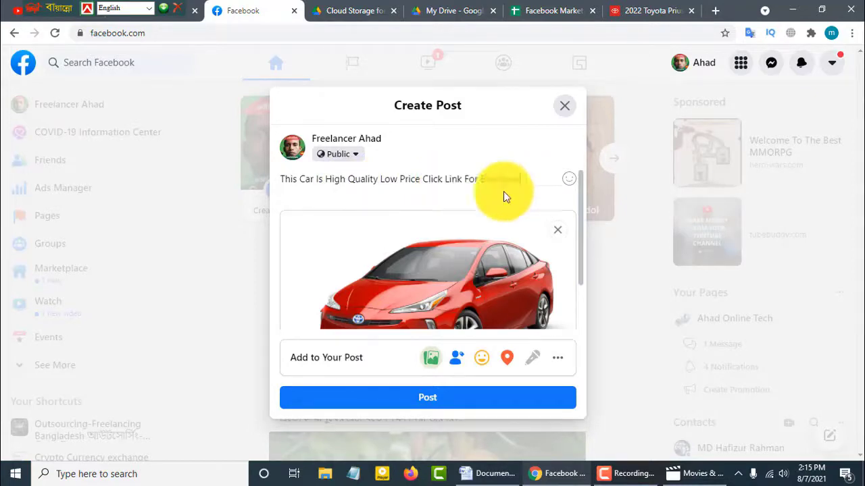
Step: Copy the web address of Toyota's 2022 Prius page and return to the Facebook post draft
key(ctrl+9)
click(94, 37)
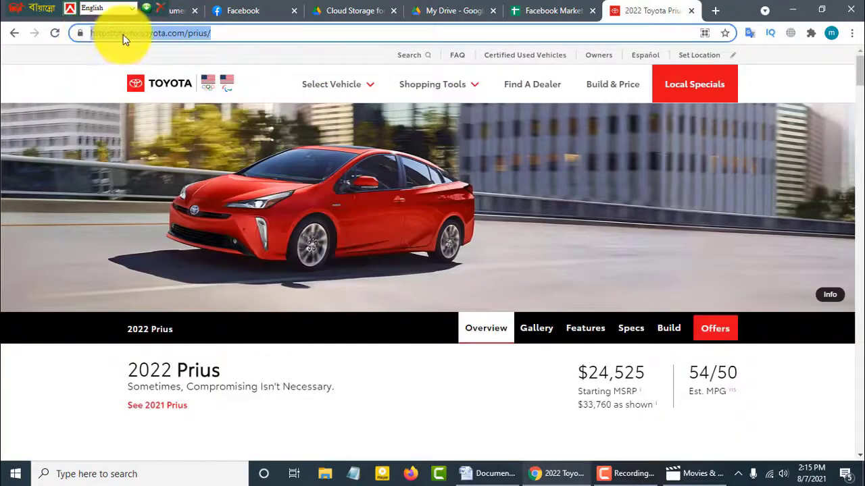
right_click(124, 34)
click(156, 102)
key(ctrl+2)
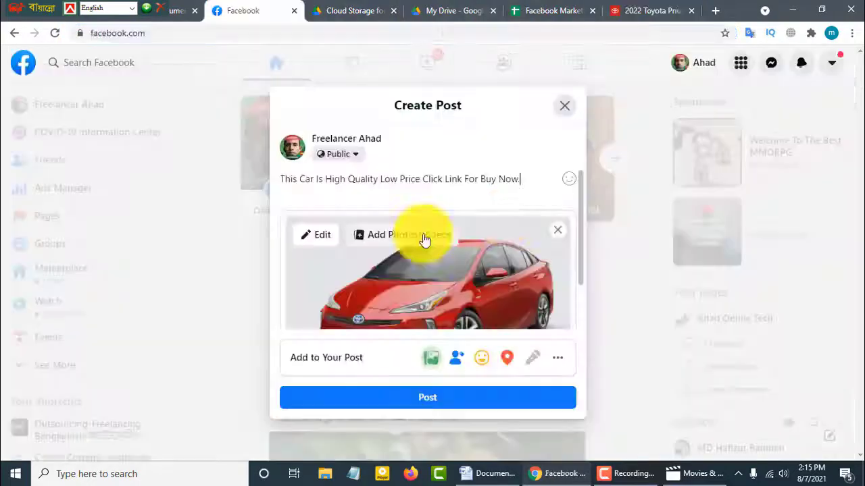
text(.)
key(ctrl+v)
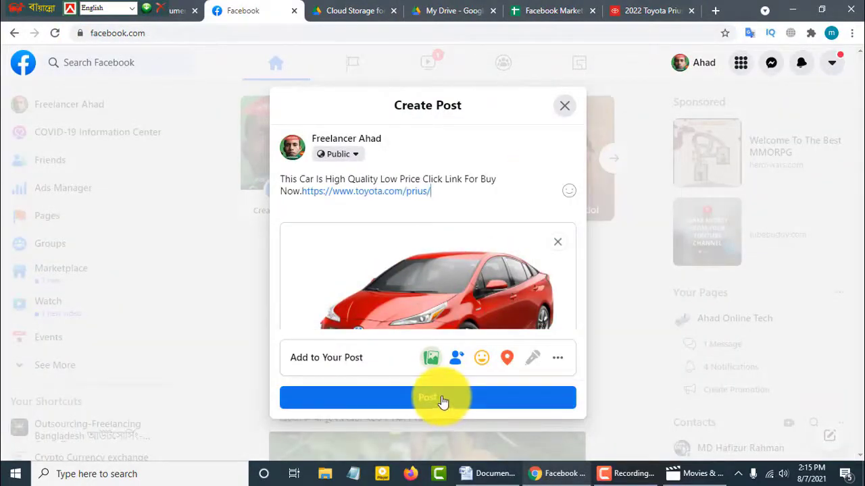
click(442, 401)
scroll(470, 322, down, 2)
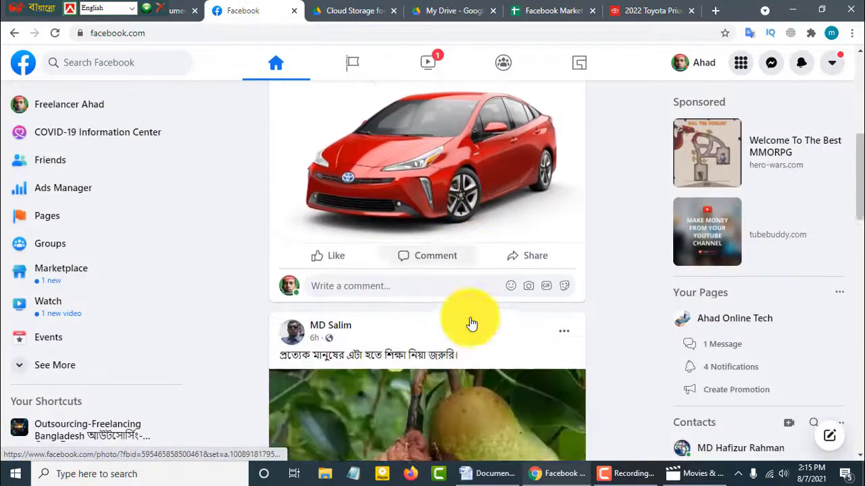
scroll(471, 324, down, 1)
scroll(469, 324, up, 4)
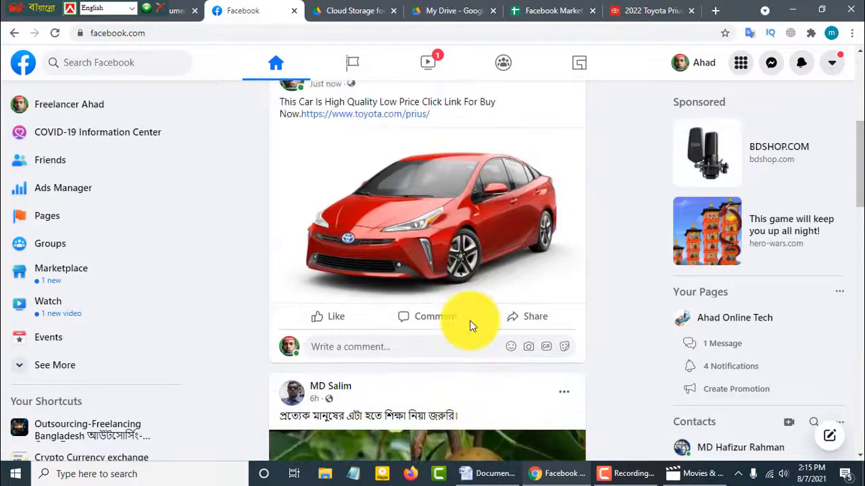
scroll(502, 305, down, 1)
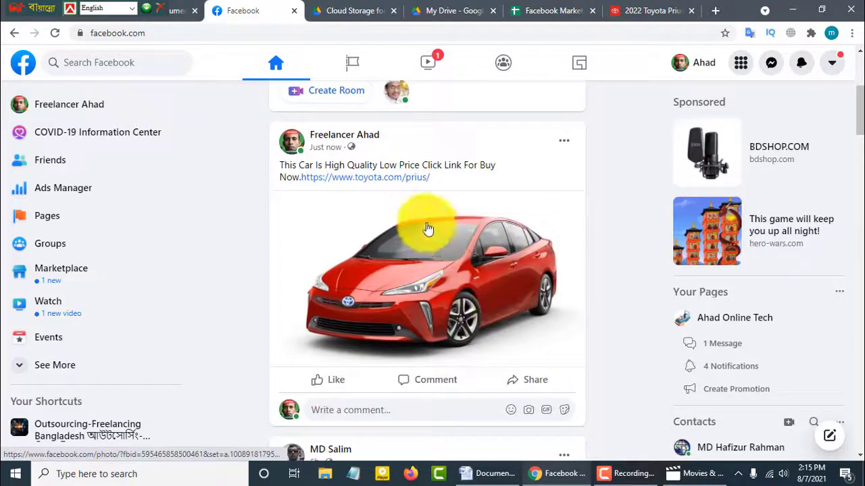
Step: Look through the groups offered for sharing the published car post, and close the list without sharing
click(540, 384)
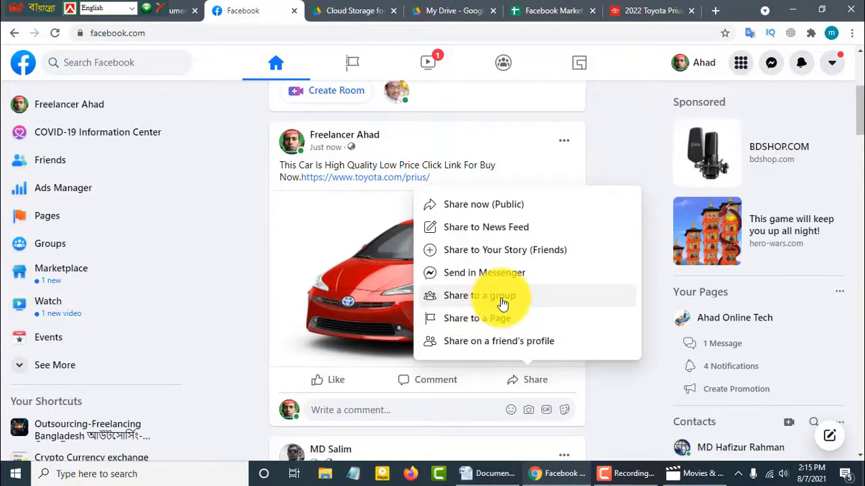
click(502, 302)
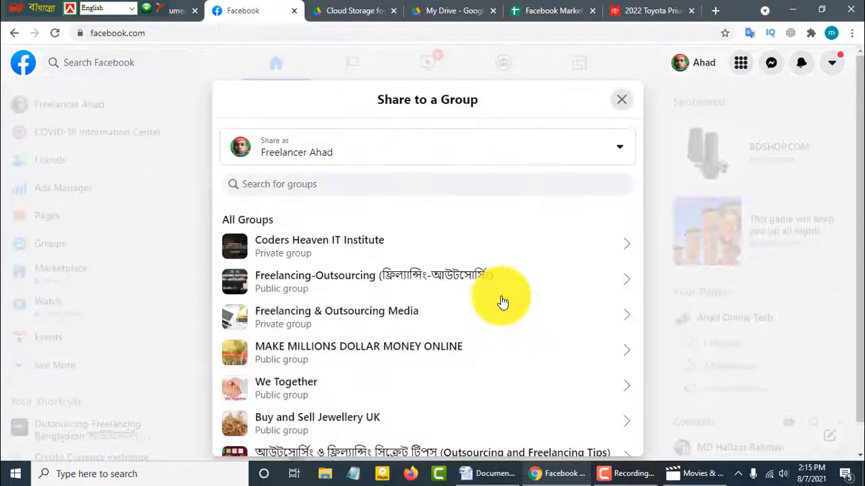
scroll(348, 314, down, 2)
scroll(346, 327, down, 6)
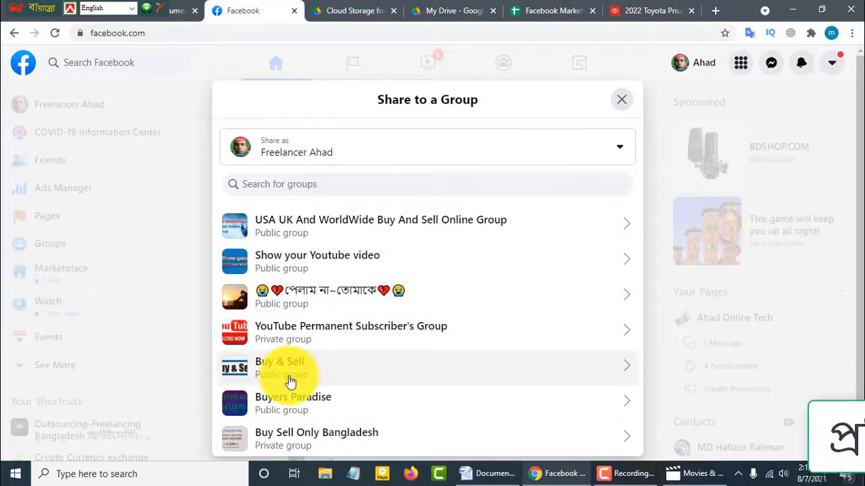
scroll(299, 365, down, 3)
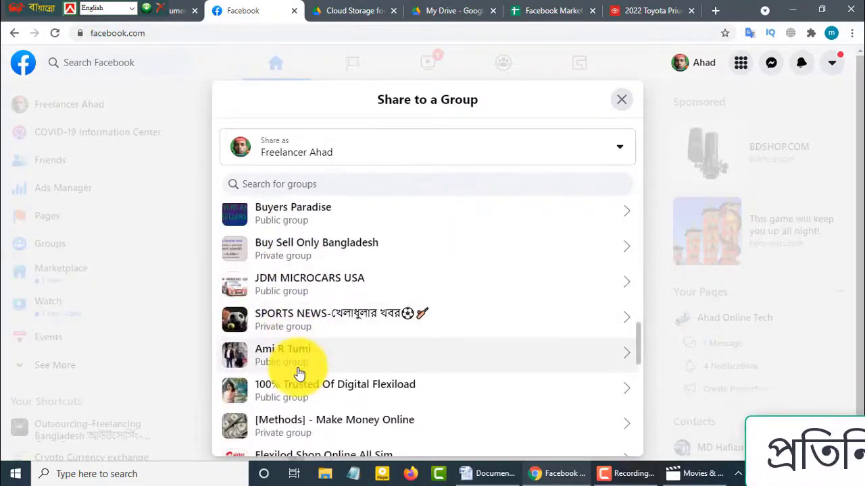
scroll(300, 371, up, 4)
scroll(299, 375, up, 2)
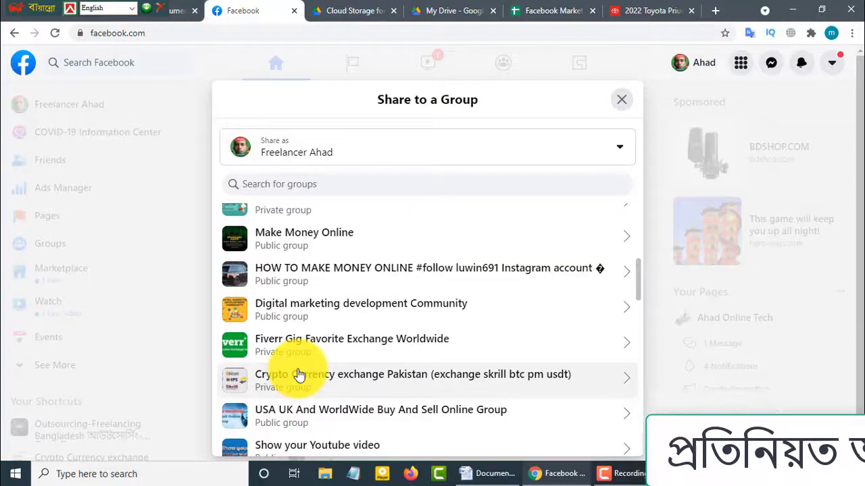
scroll(299, 375, up, 5)
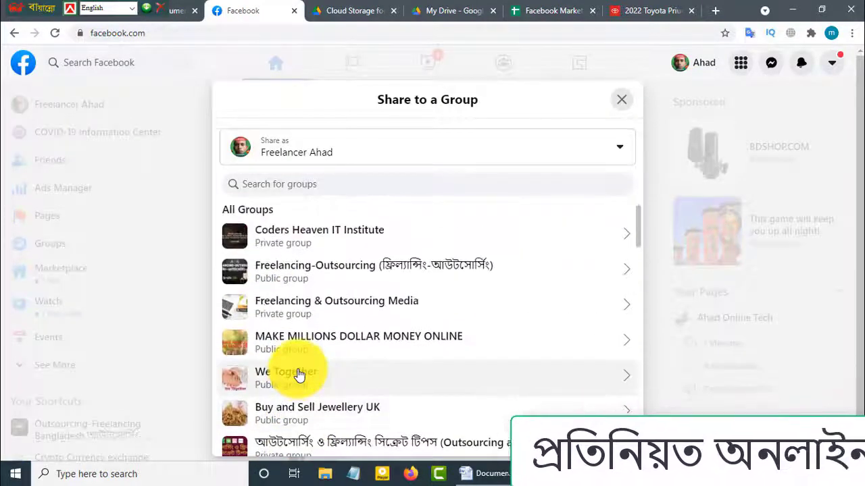
scroll(299, 376, up, 1)
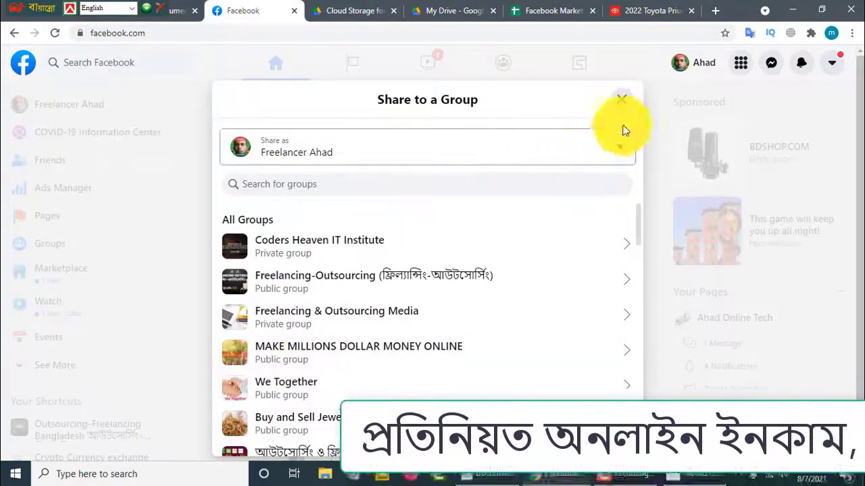
click(622, 101)
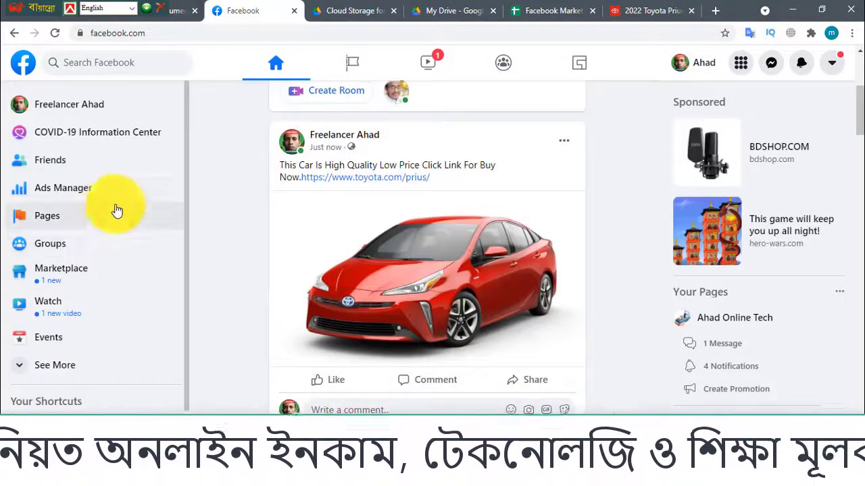
Step: Open the Facebook Groups page and look through the joined groups for one suited to a car advertisement
scroll(293, 182, up, 4)
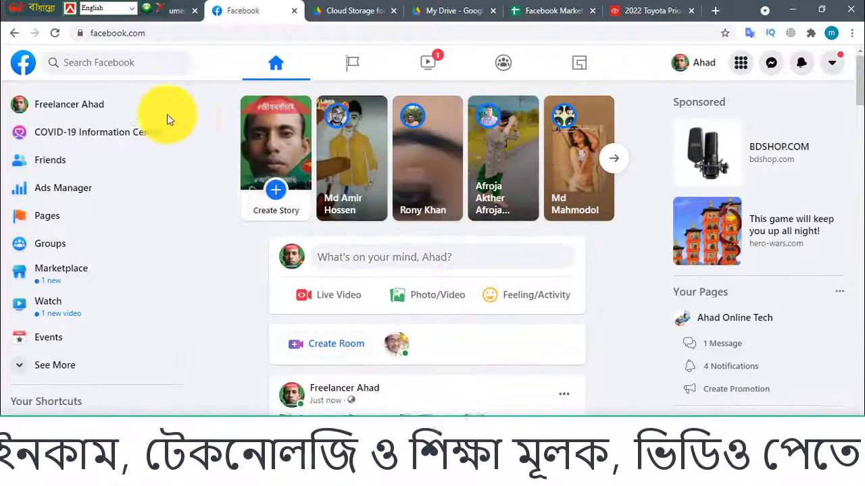
scroll(125, 241, down, 2)
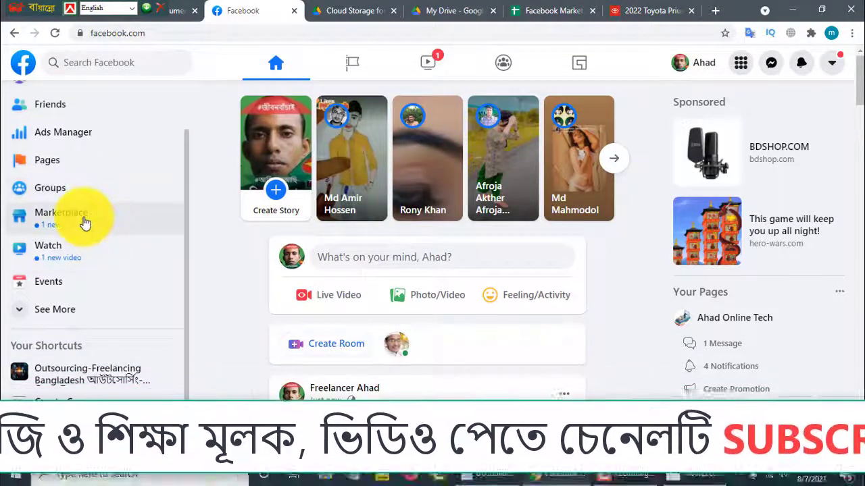
scroll(80, 220, up, 2)
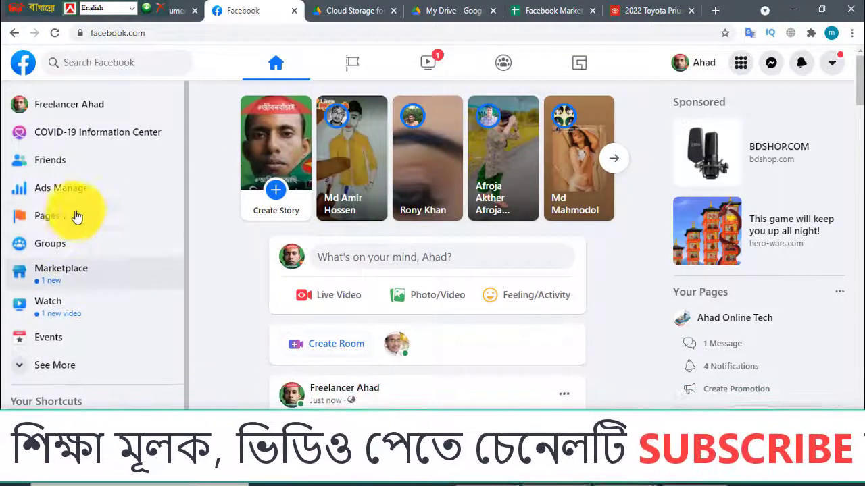
click(99, 248)
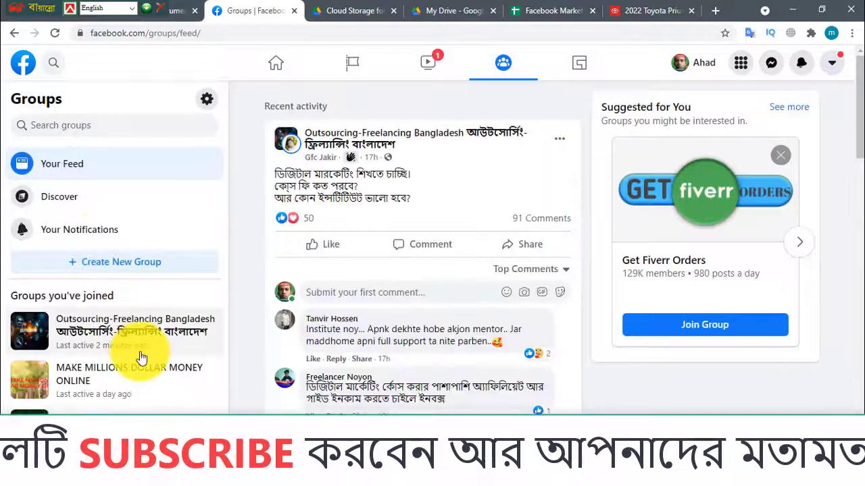
scroll(131, 366, down, 4)
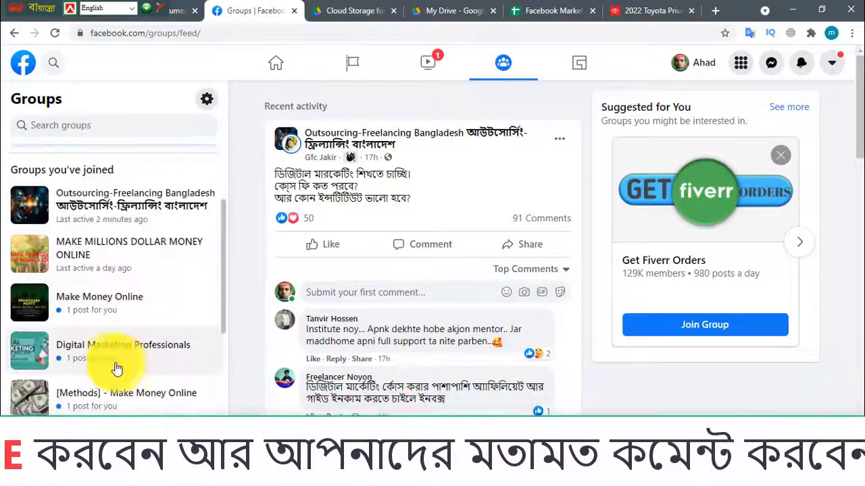
scroll(108, 367, down, 5)
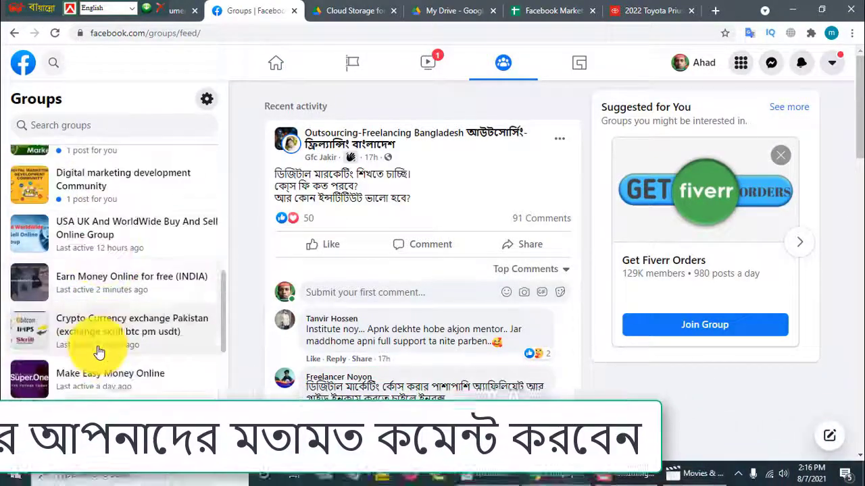
scroll(98, 351, down, 5)
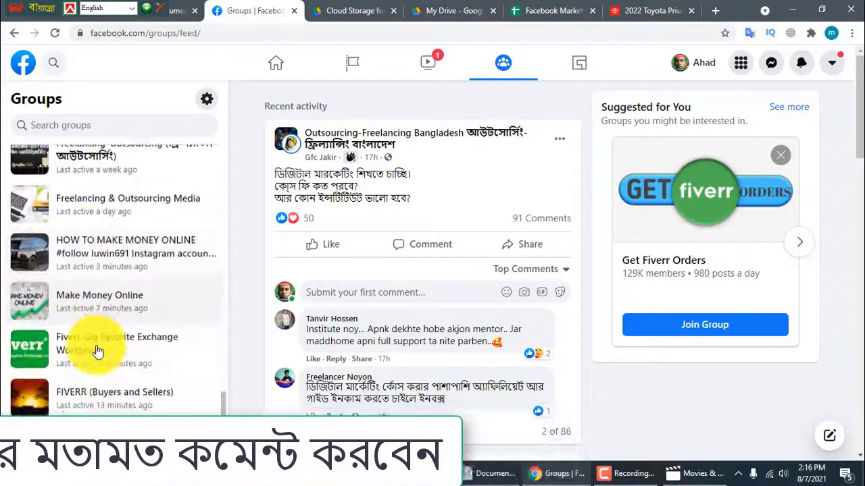
scroll(98, 351, down, 3)
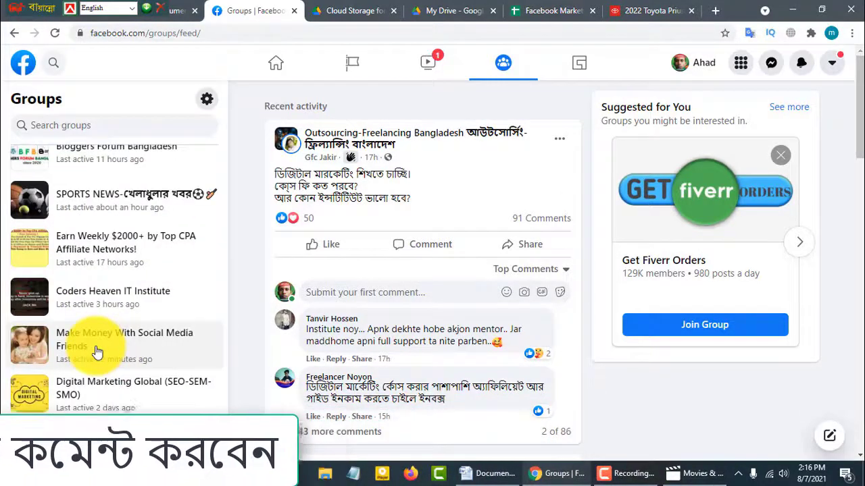
scroll(98, 352, down, 6)
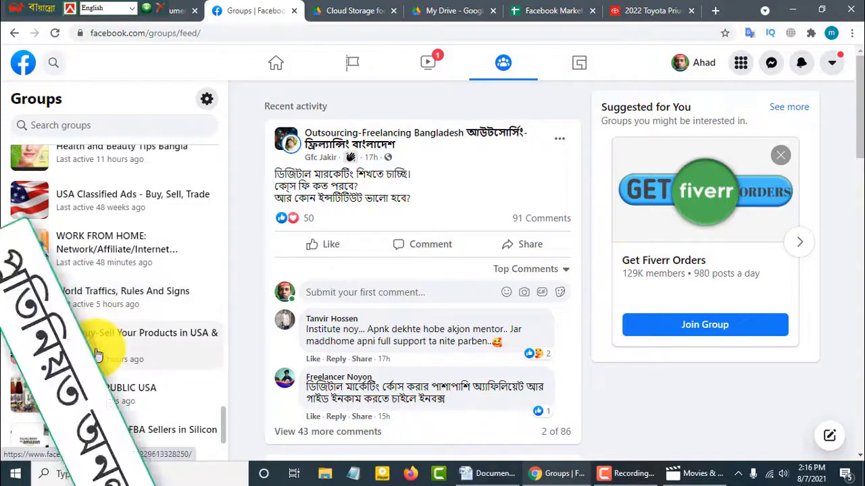
scroll(98, 355, down, 5)
scroll(98, 356, up, 3)
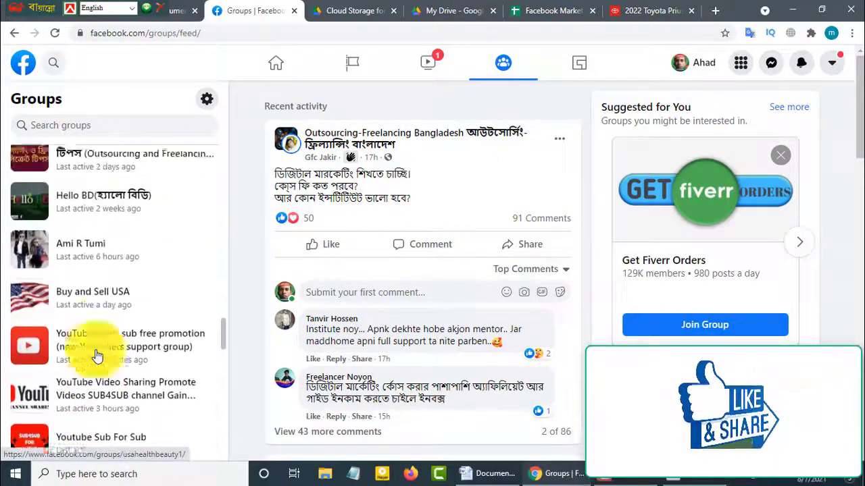
scroll(98, 356, up, 1)
scroll(98, 356, up, 2)
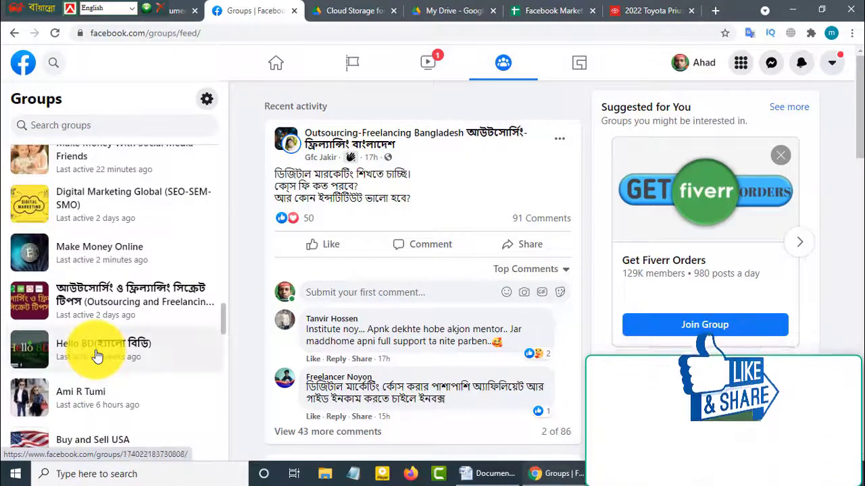
scroll(98, 356, up, 4)
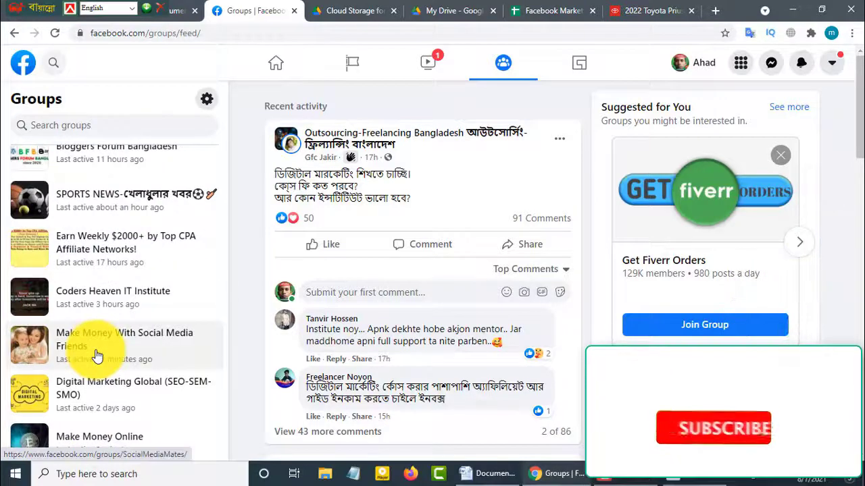
scroll(98, 356, up, 4)
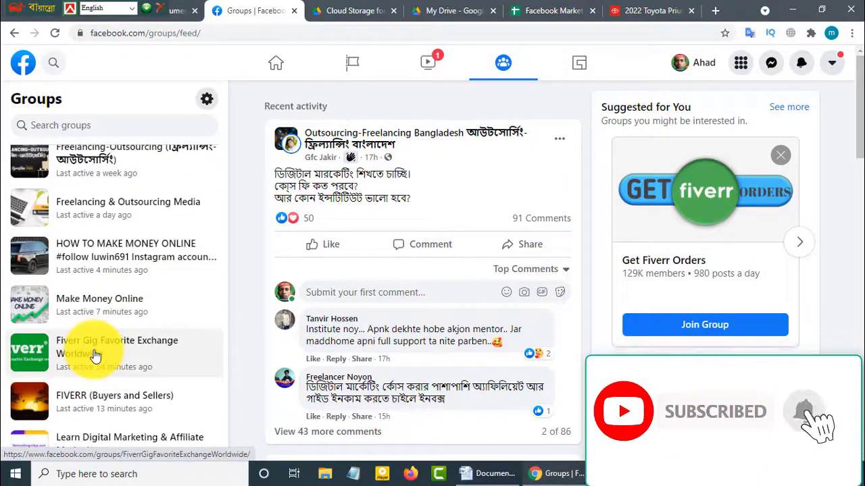
scroll(96, 356, up, 5)
scroll(96, 356, down, 15)
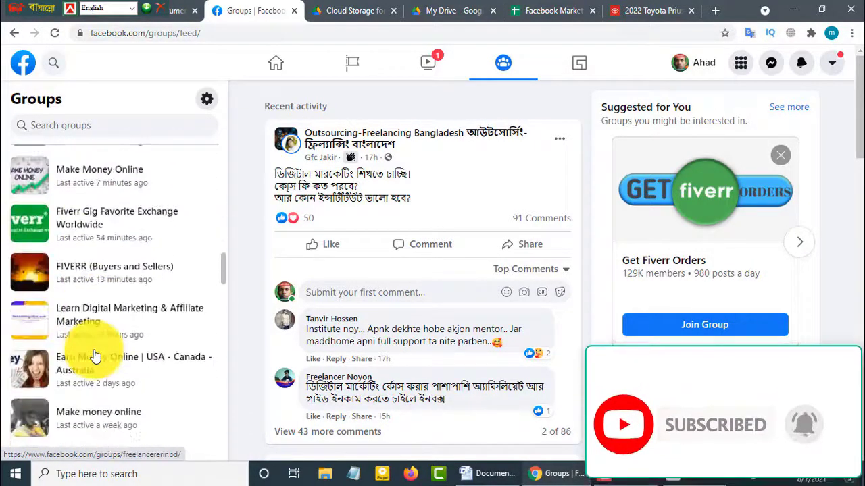
scroll(95, 356, down, 4)
scroll(95, 356, up, 9)
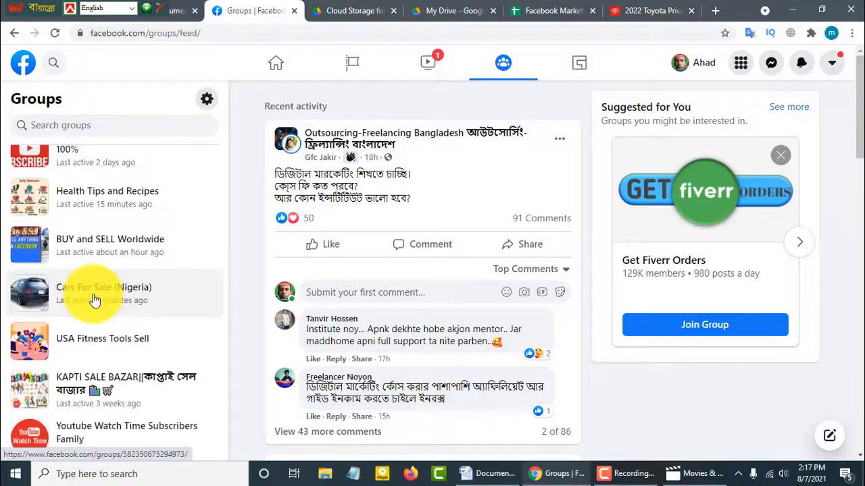
Step: Open the Cars For Sale (Nigeria) group and go to its Discussion section
click(72, 298)
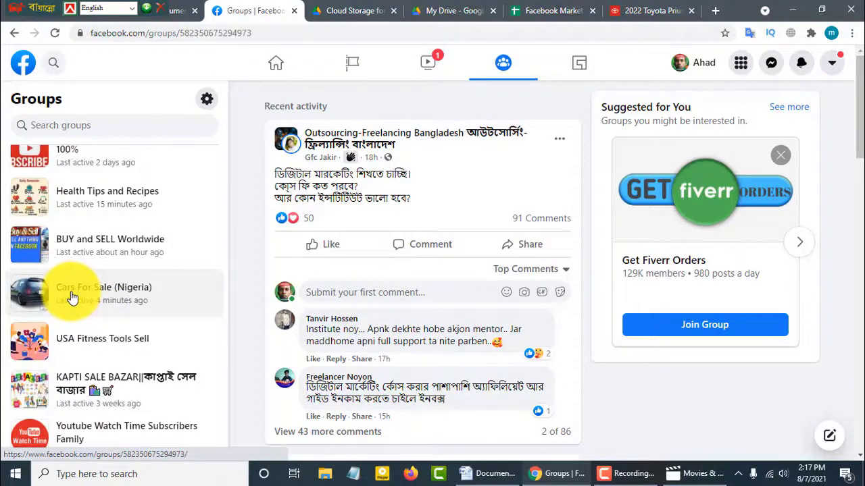
scroll(350, 365, down, 3)
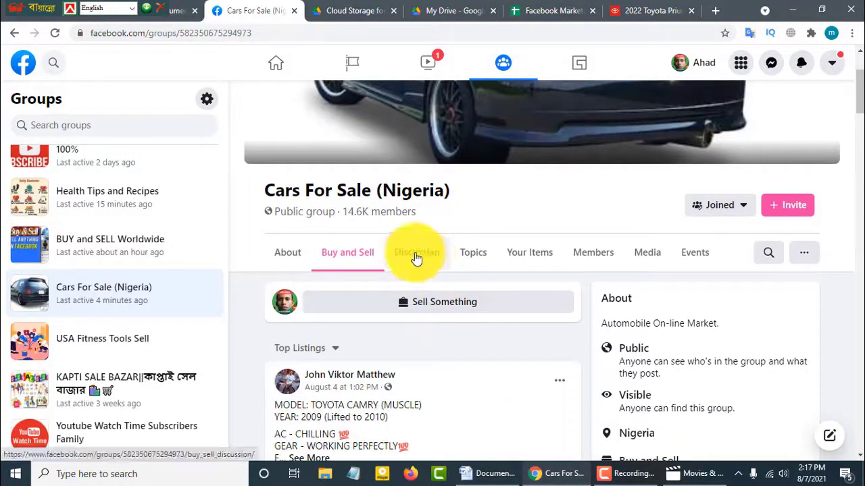
click(416, 254)
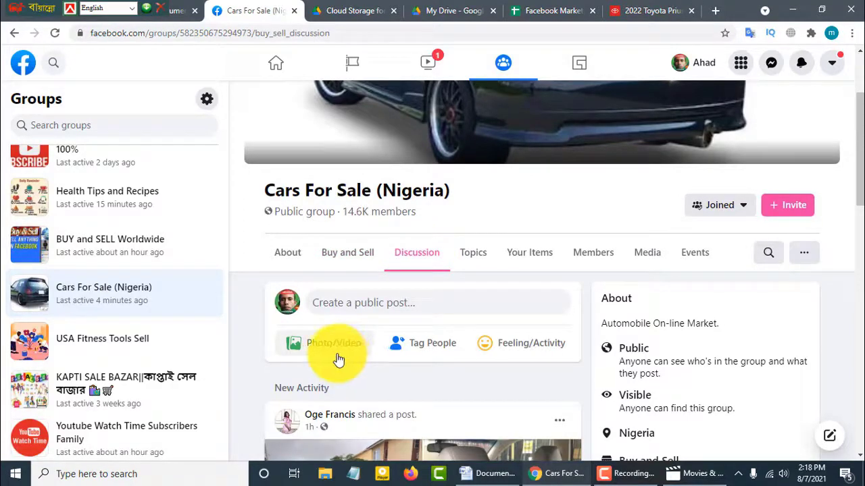
Step: Start a photo post in the group with Screenshot_2.png from the desktop, and check the caption sentences in the Word document
click(321, 346)
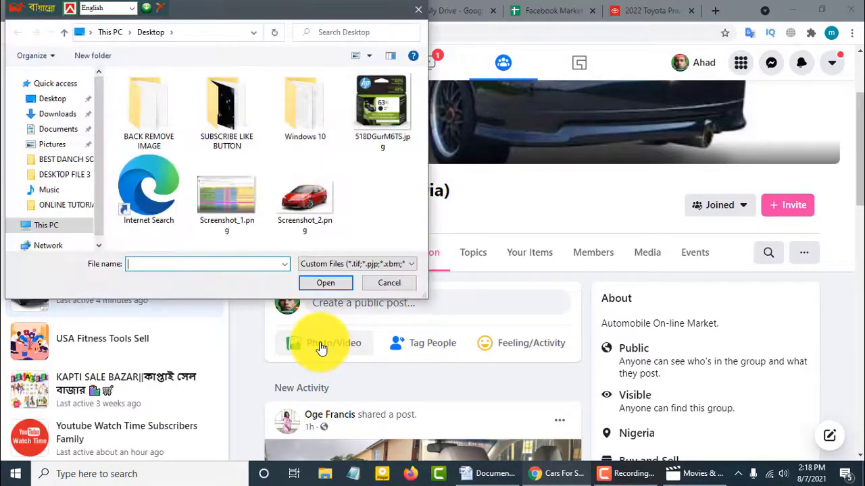
click(306, 197)
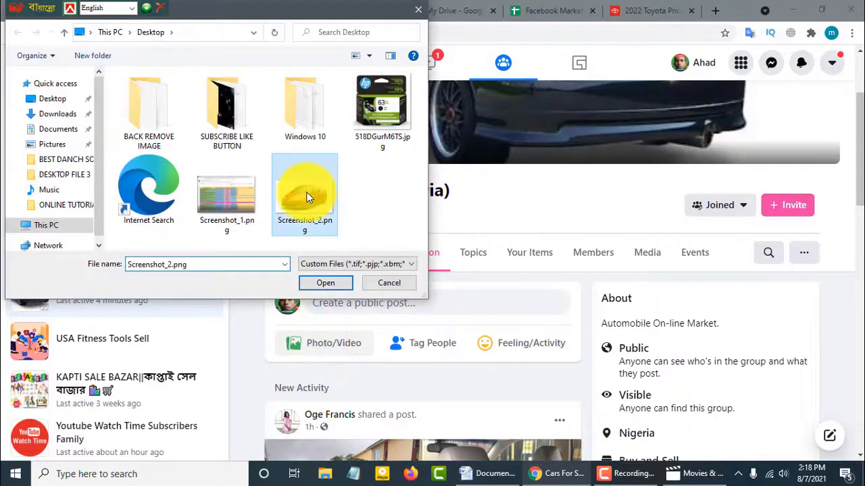
click(329, 283)
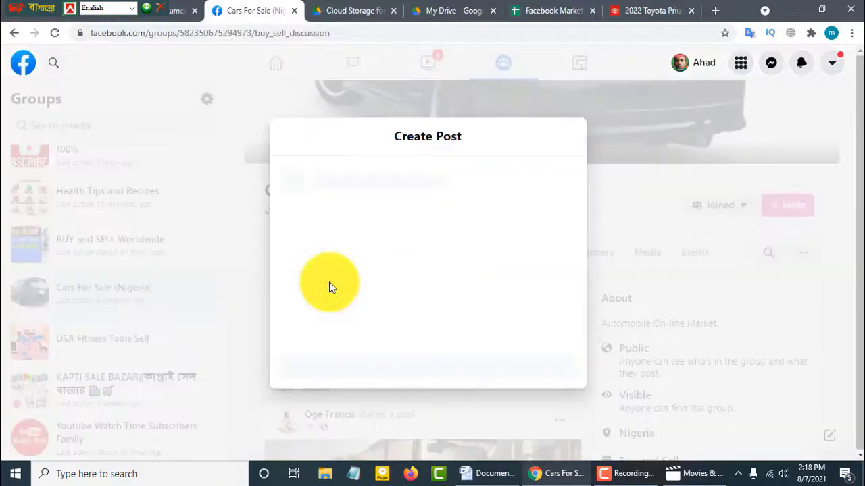
click(489, 473)
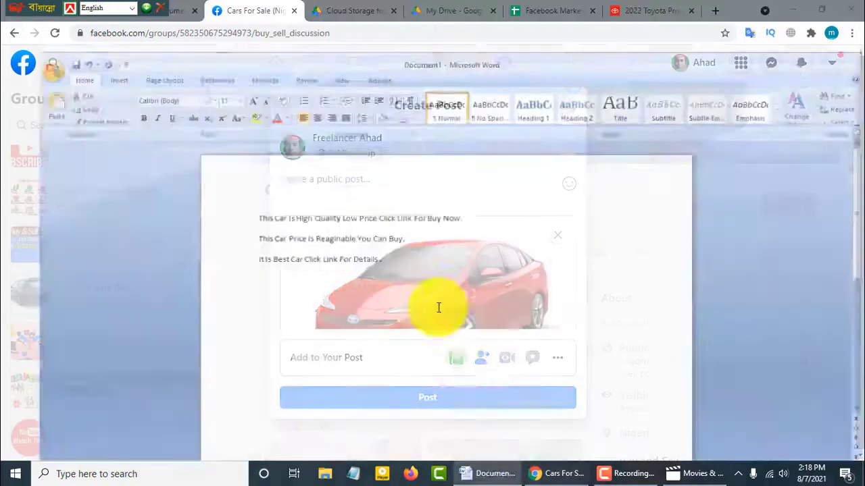
click(491, 474)
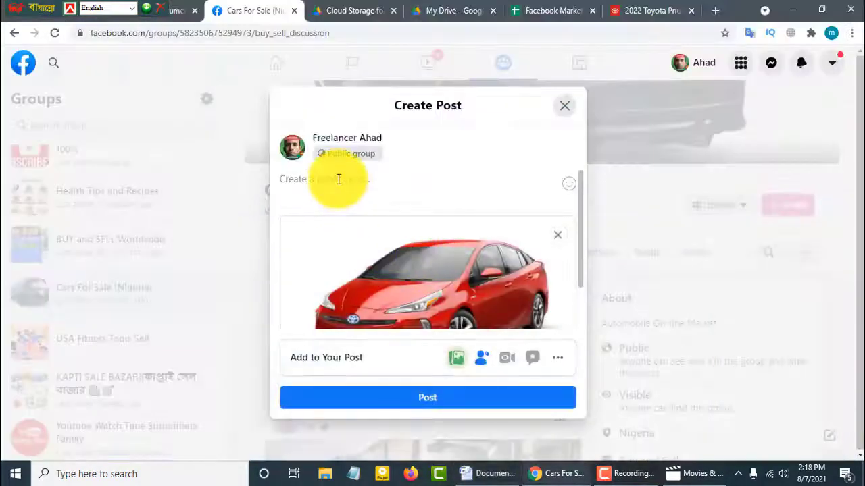
right_click(339, 179)
click(373, 278)
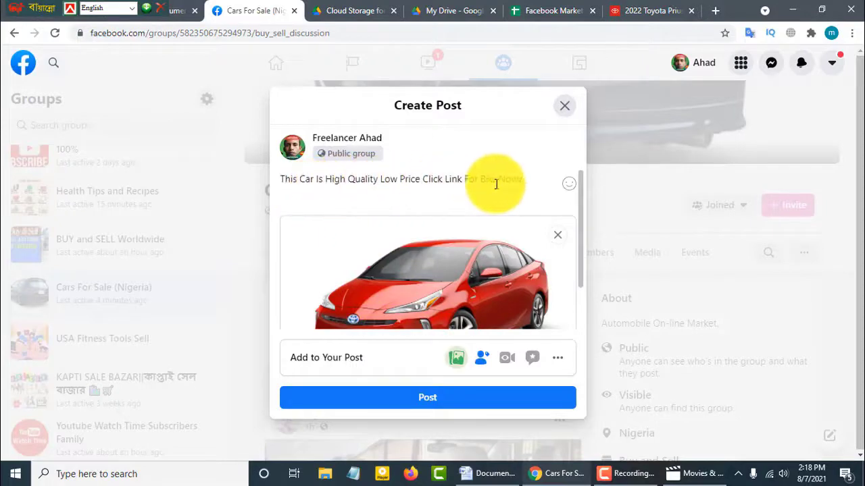
click(498, 473)
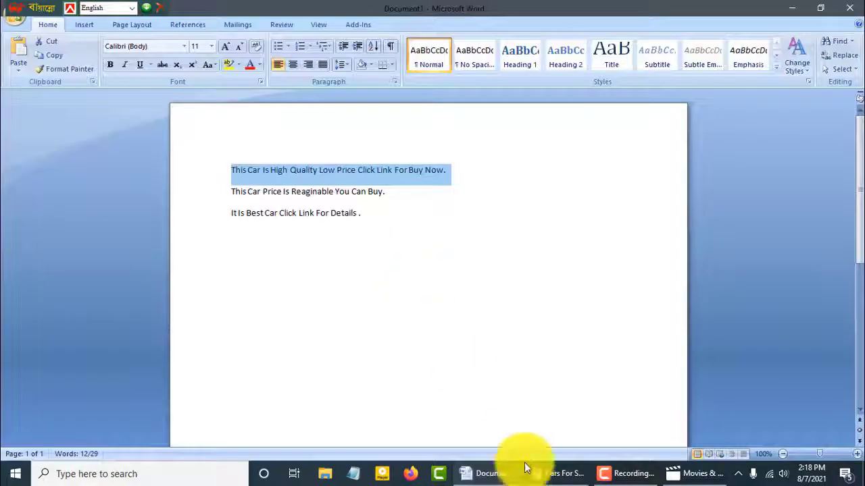
click(498, 473)
drag(498, 179, 529, 184)
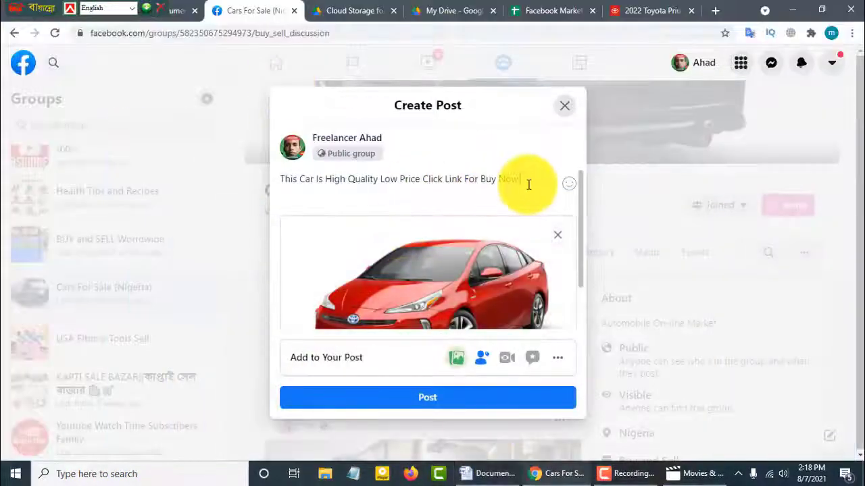
right_click(529, 177)
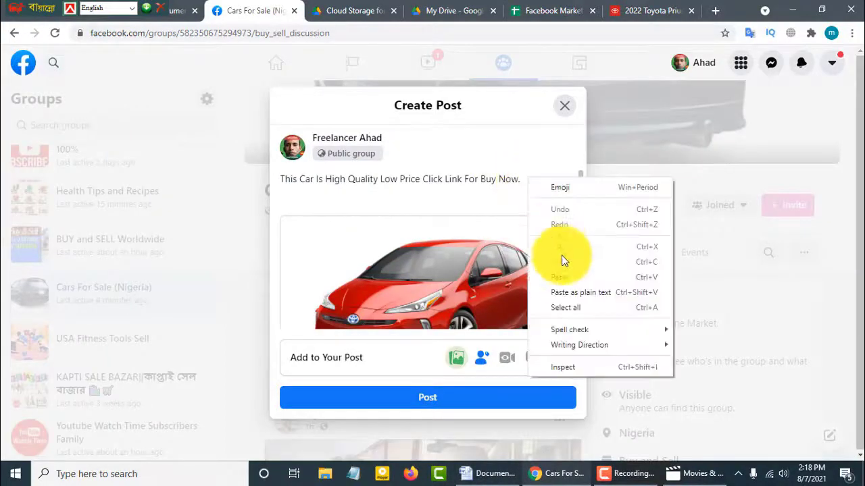
click(562, 282)
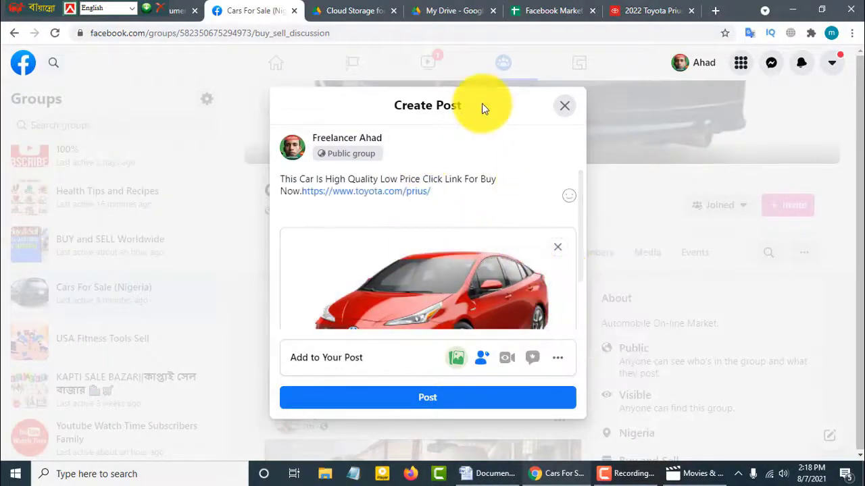
Step: Check the link against the open Toyota Prius page, and publish the car post in the Cars For Sale (Nigeria) group
click(642, 13)
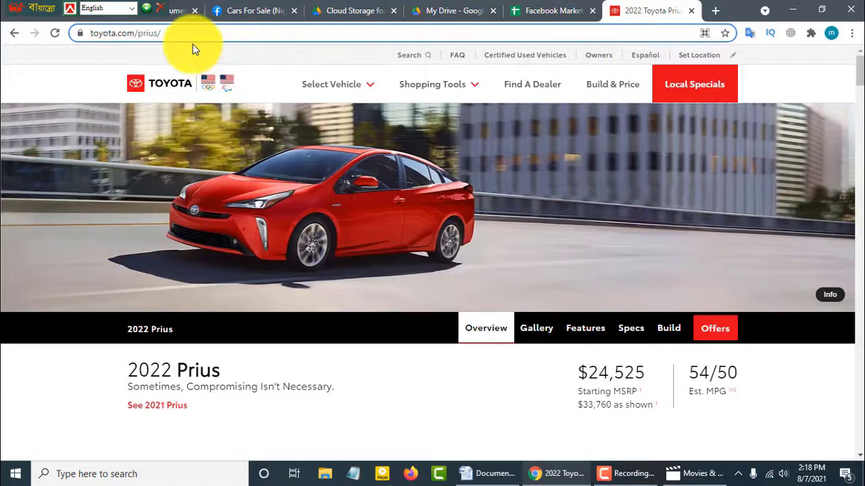
click(253, 10)
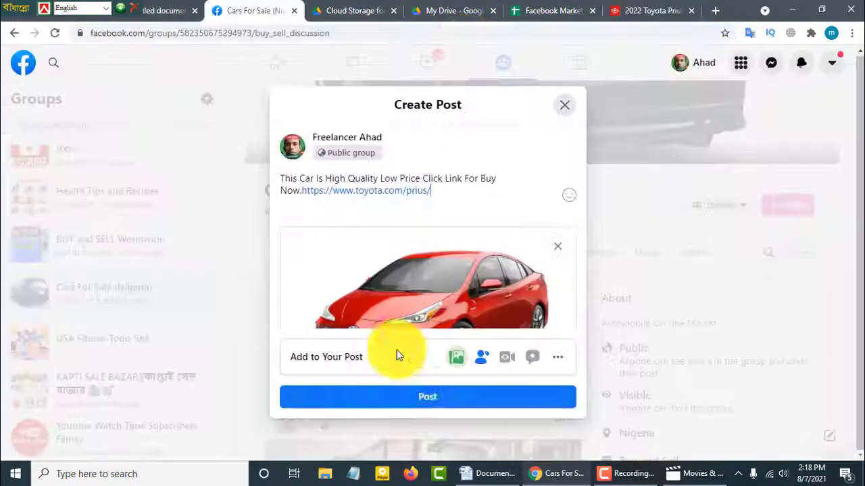
click(446, 399)
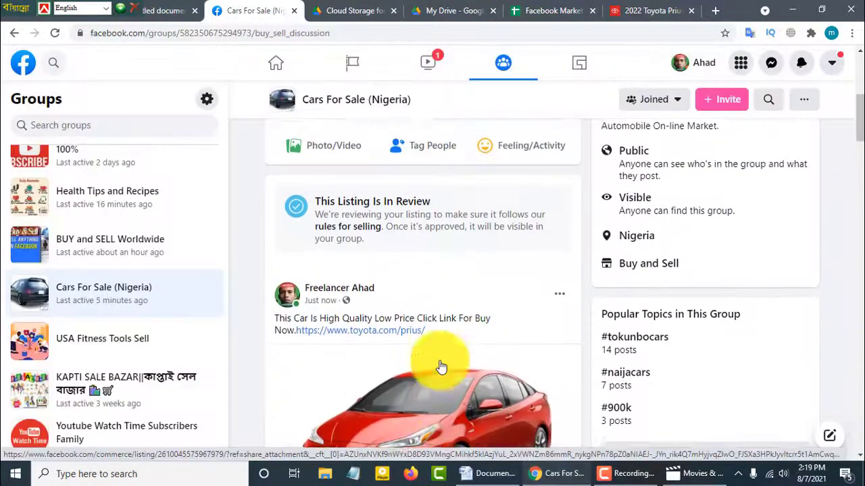
scroll(440, 364, up, 2)
scroll(455, 377, down, 1)
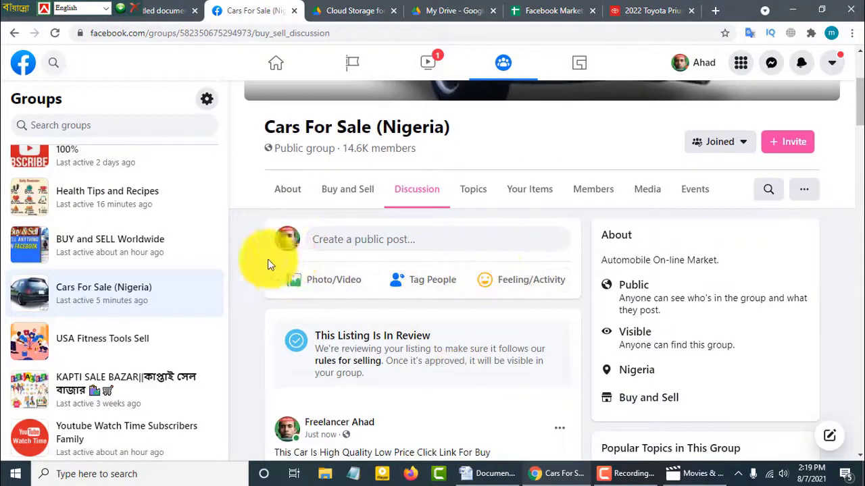
Step: Start a photo post with Screenshot_2.png in the BUY and SELL Worldwide group, and accept the group rules
click(98, 247)
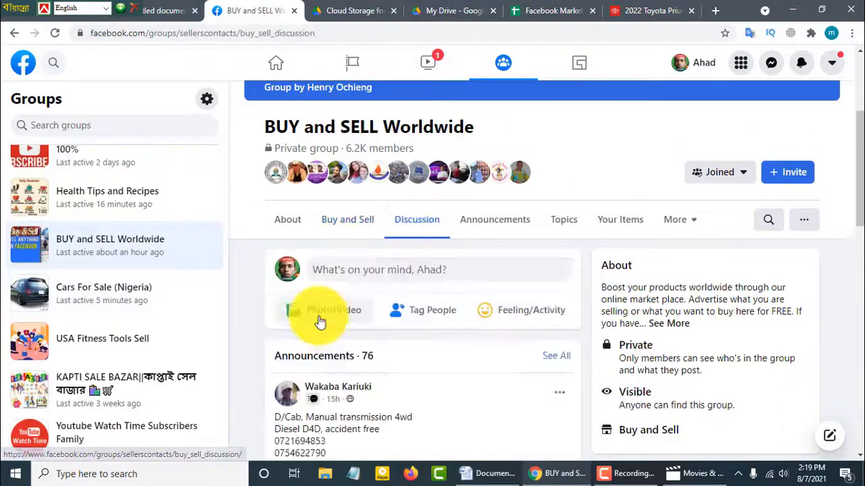
click(323, 316)
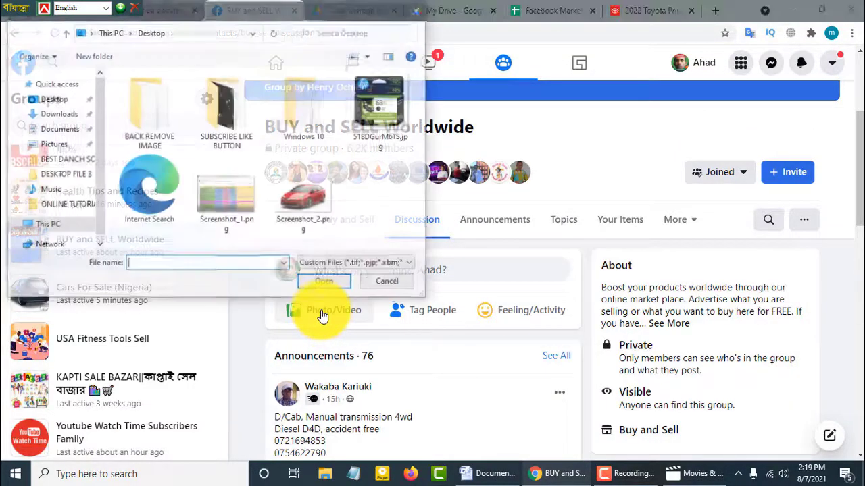
click(306, 196)
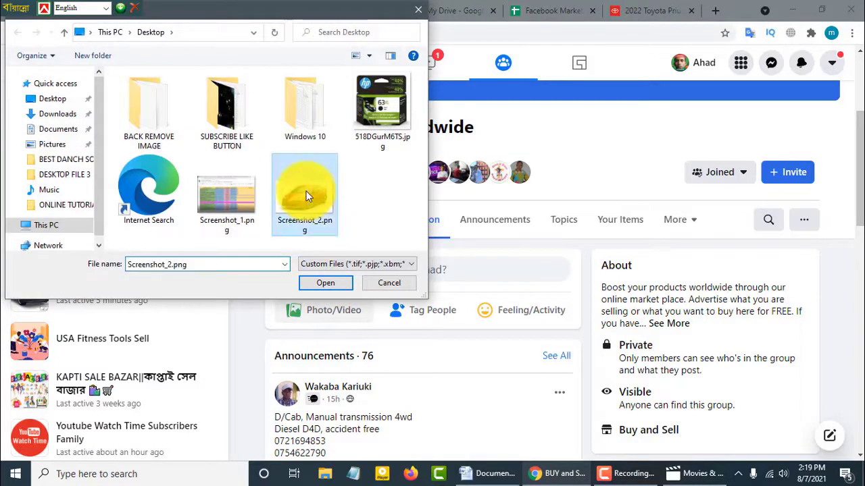
click(330, 289)
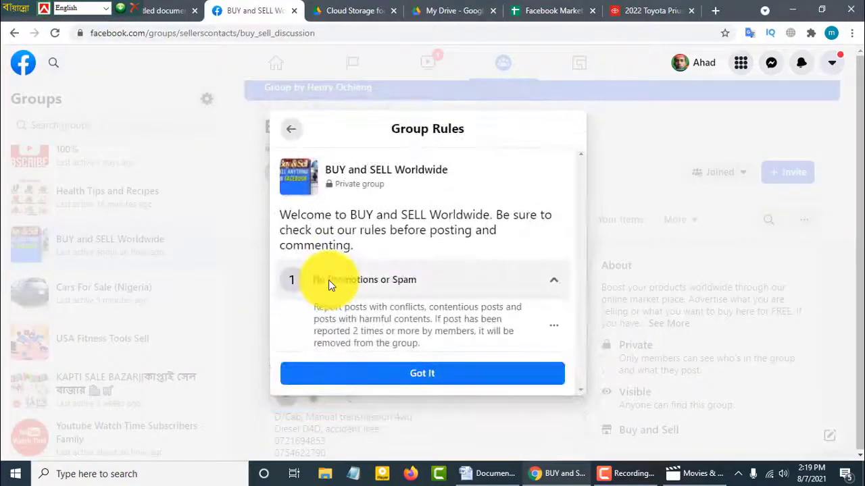
click(411, 371)
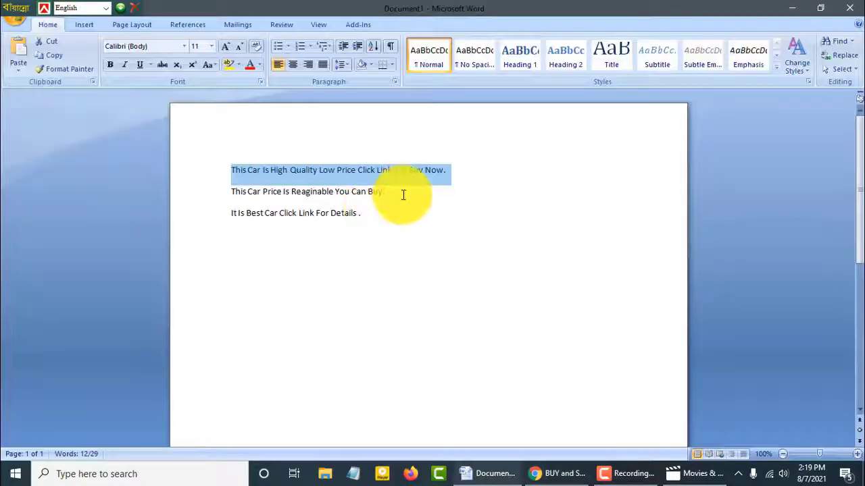
Step: Copy the sentence "This Car Price Is Reaginable You Can Buy." from the Word document for the group post's caption
drag(404, 196, 232, 192)
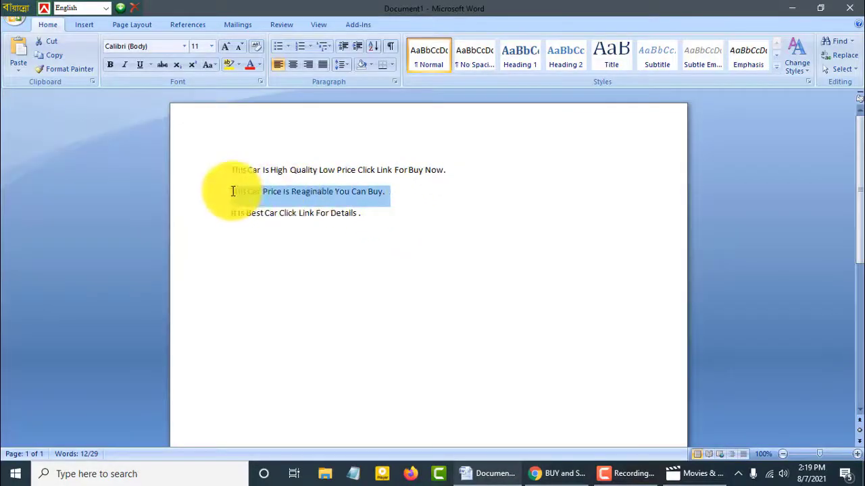
right_click(233, 192)
click(267, 216)
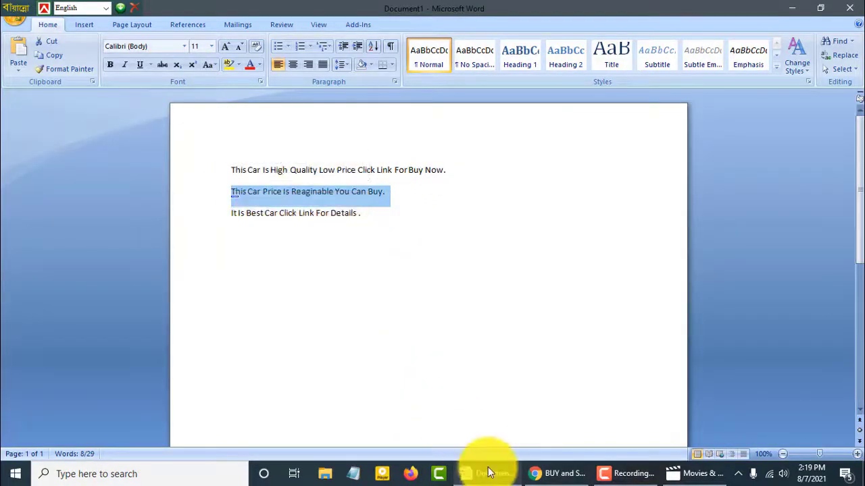
click(544, 474)
Step: Copy the Toyota Prius page address and add it after the caption of the BUY and SELL Worldwide post
click(129, 33)
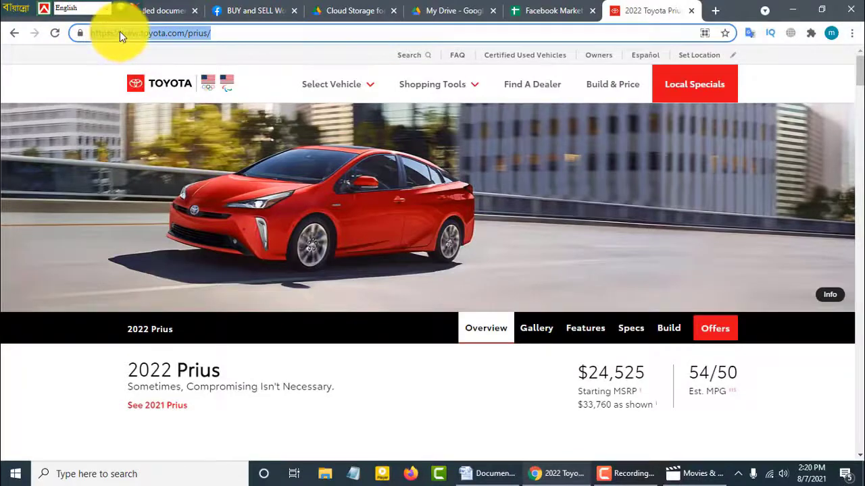
right_click(119, 31)
click(145, 86)
click(253, 11)
right_click(467, 180)
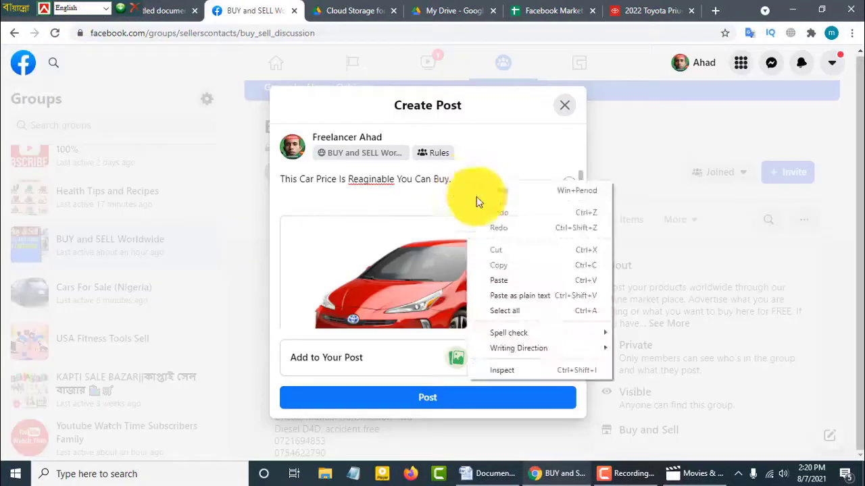
click(500, 280)
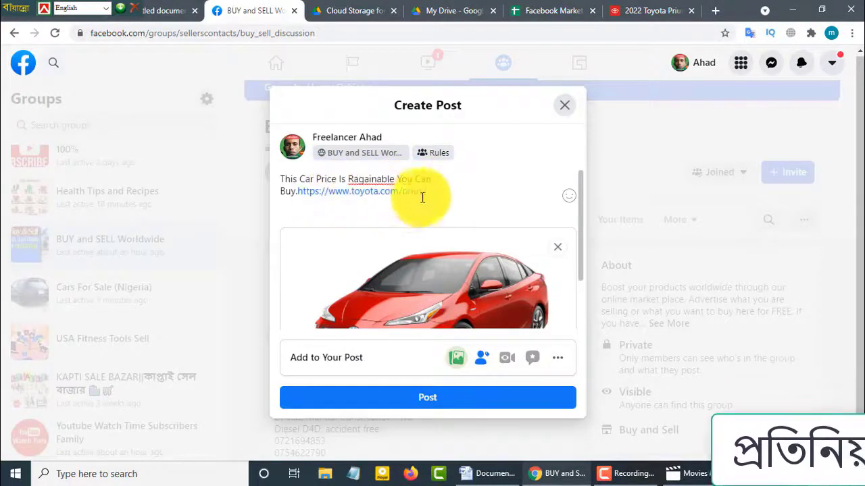
Step: Put the Toyota link on its own line below the caption, and publish the post in BUY and SELL Worldwide
click(297, 191)
key(Return)
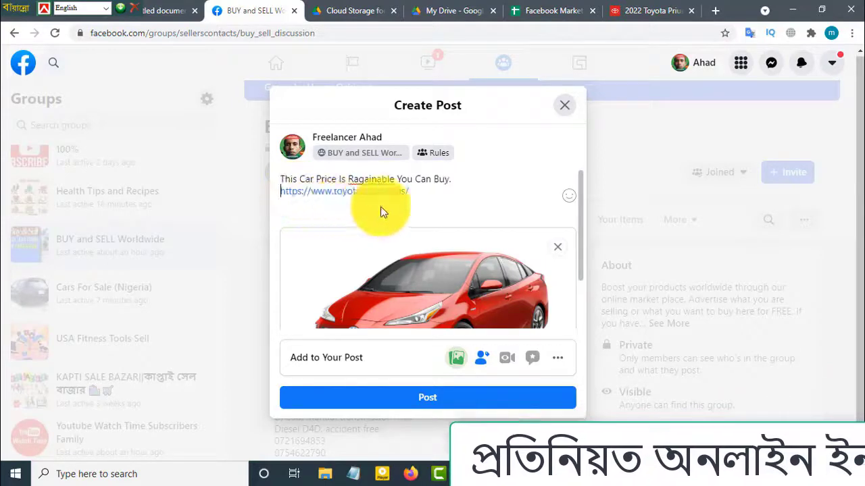
key(ctrl+Return)
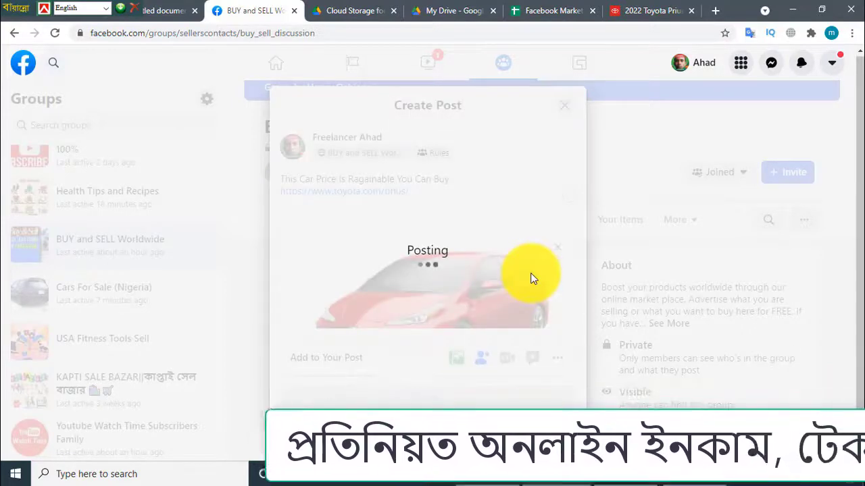
Step: Look through the BUY and SELL Worldwide discussion for the newly submitted car post
scroll(391, 321, down, 5)
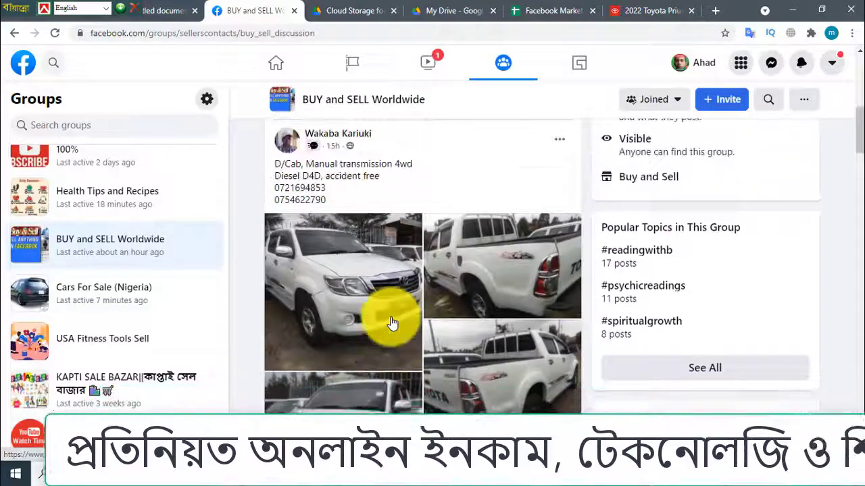
scroll(391, 323, down, 2)
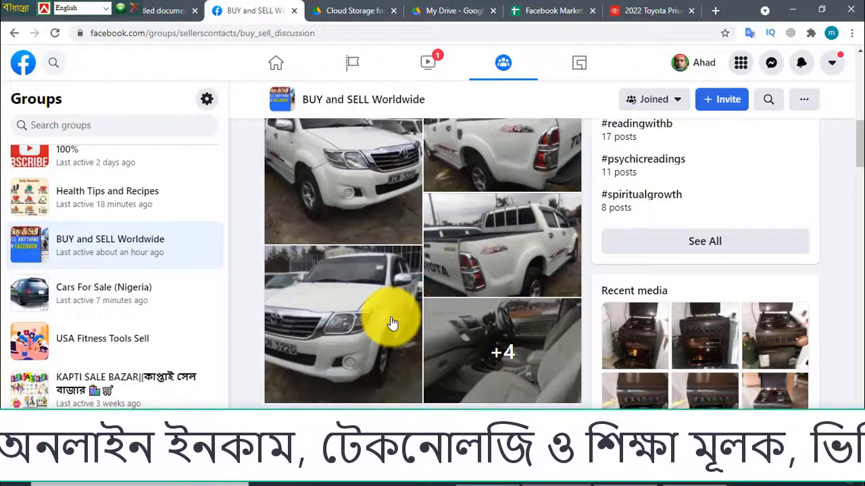
scroll(395, 321, up, 6)
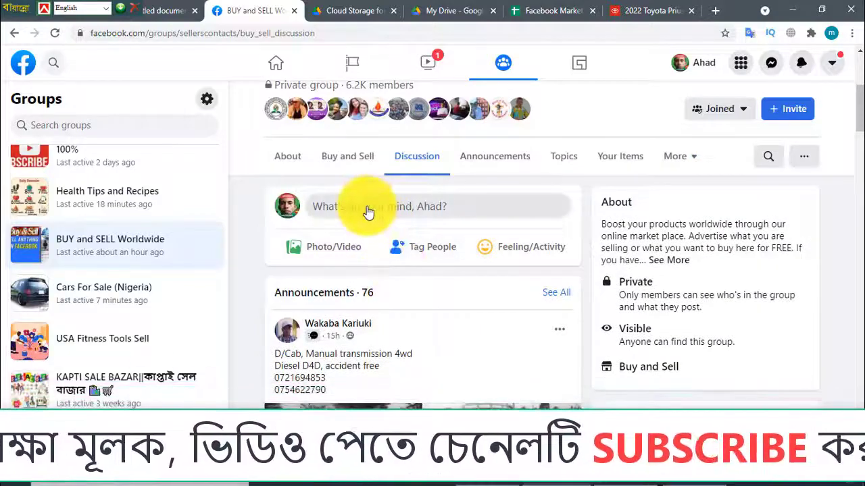
scroll(108, 270, down, 1)
Step: Open the Discussion section of Cars For Sale (Nigeria) and review the submitted car post and its surrounding posts
click(65, 233)
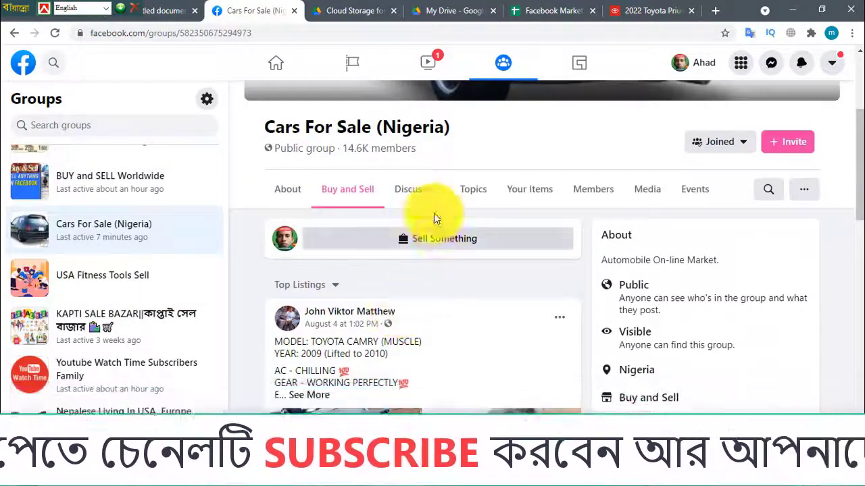
click(423, 194)
scroll(439, 342, down, 4)
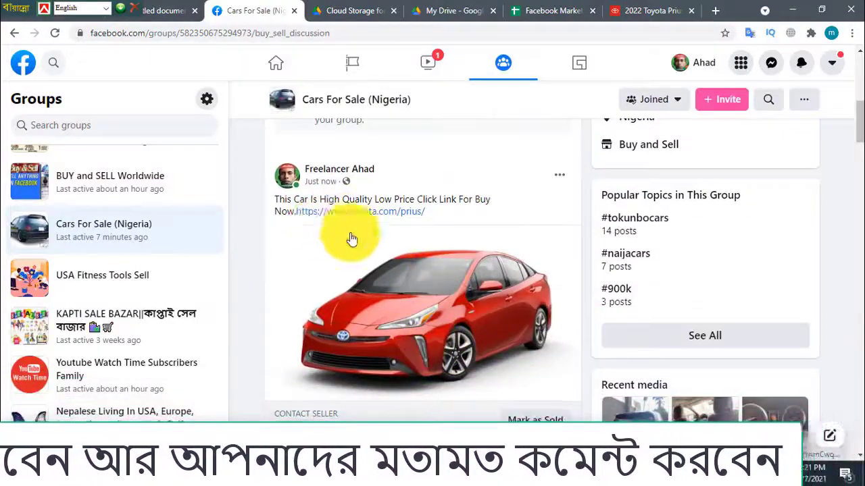
scroll(413, 299, down, 3)
scroll(412, 299, down, 2)
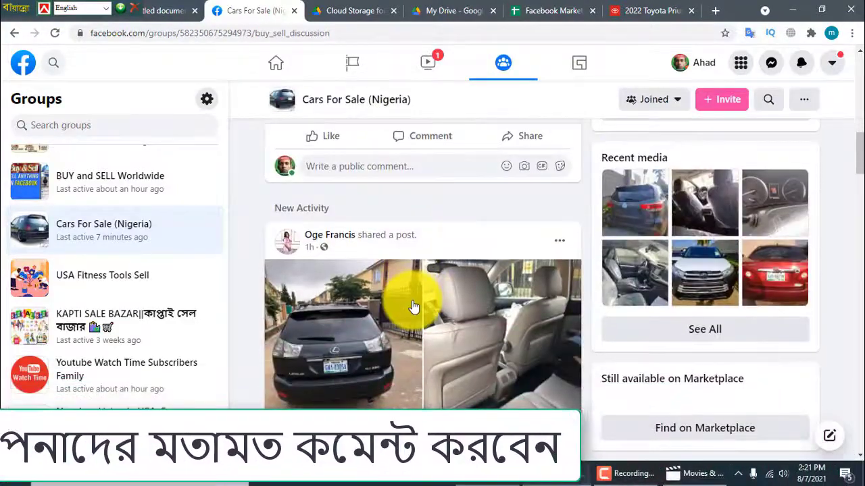
scroll(413, 306, down, 5)
scroll(413, 306, up, 7)
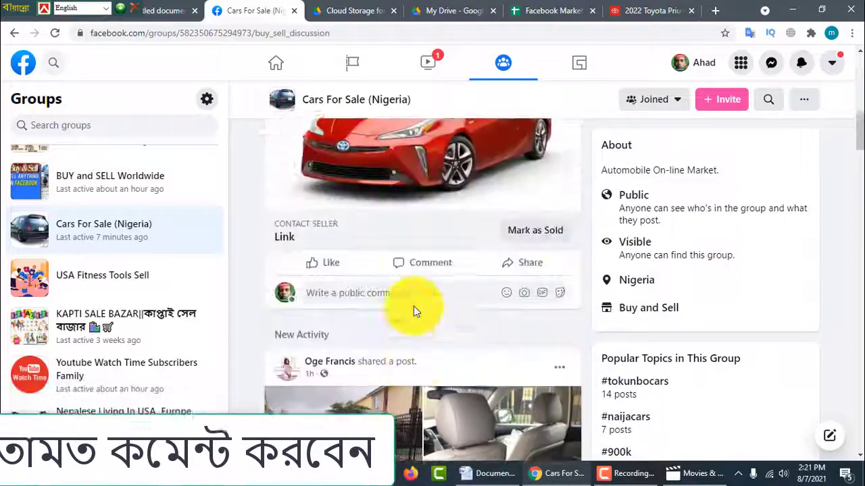
scroll(413, 306, up, 4)
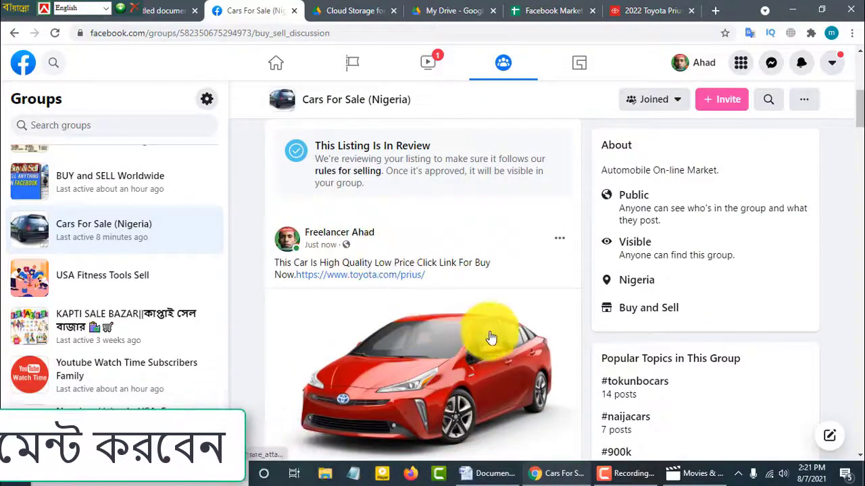
Step: Test the Toyota link in the group post by looking over the 2022 Prius page, and return to the group
click(365, 281)
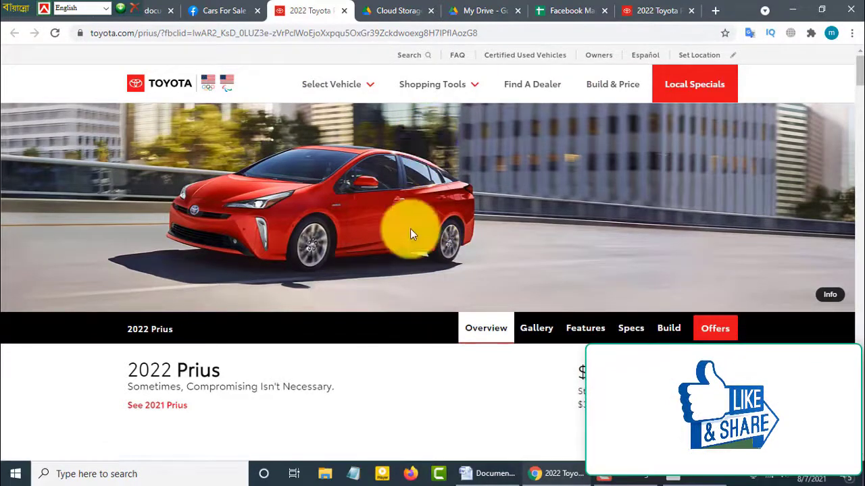
scroll(402, 262, down, 5)
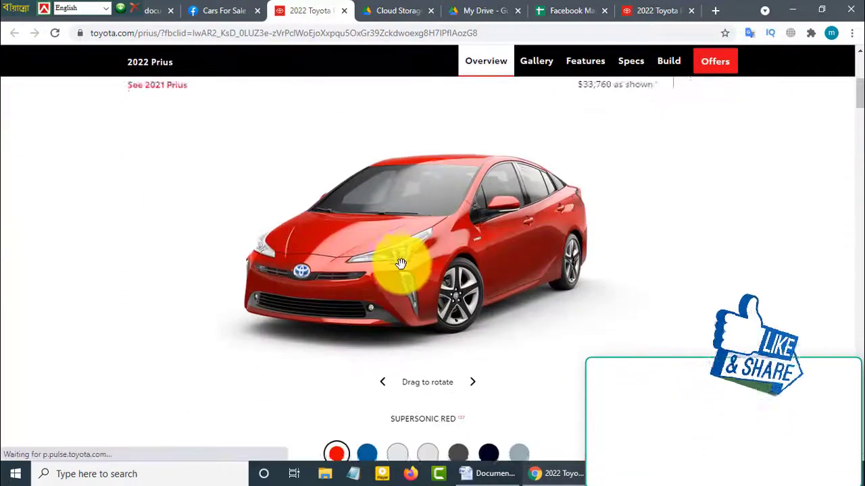
scroll(401, 264, down, 2)
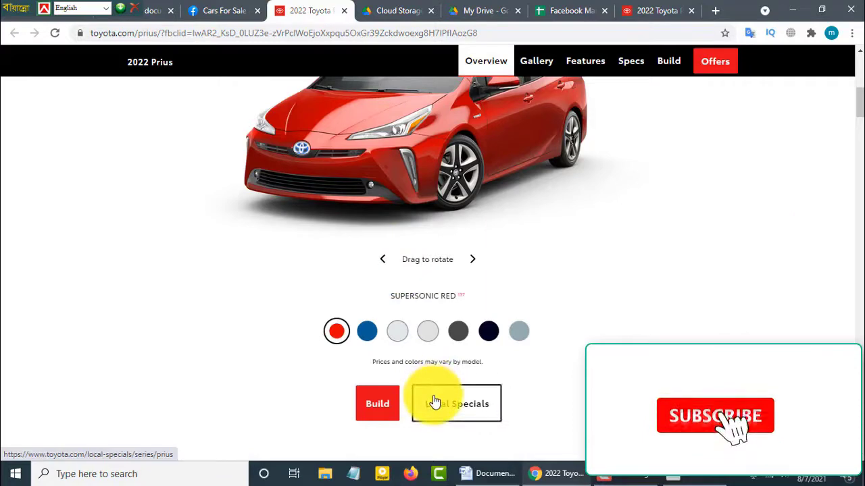
scroll(348, 376, up, 3)
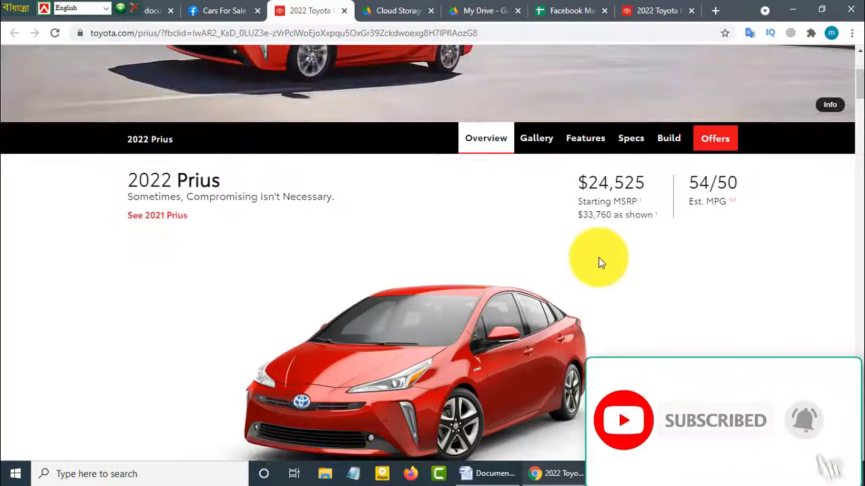
key(ctrl+shift+Tab)
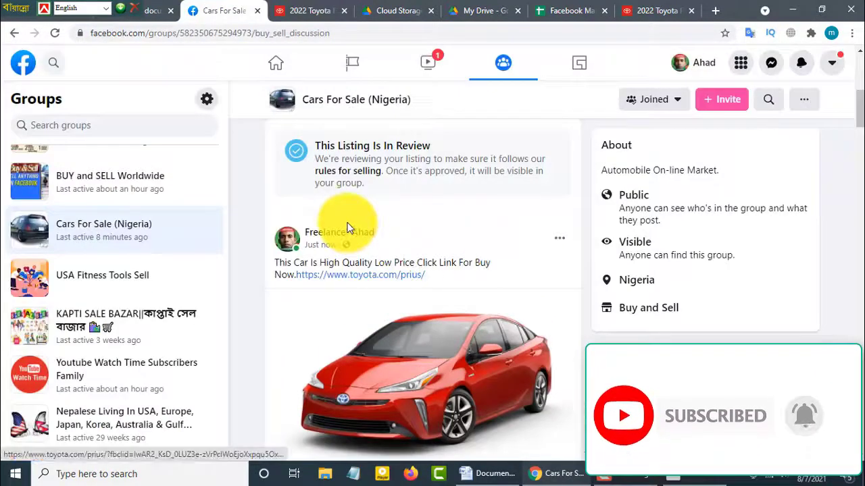
Step: From the profile, start sharing the newest public car post to the USA Buy and Sell Digital Market group
click(338, 232)
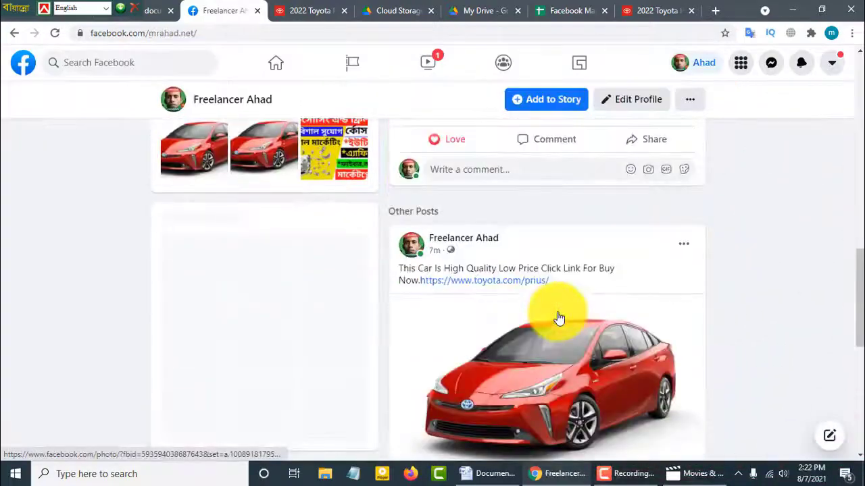
scroll(559, 318, down, 4)
scroll(608, 307, up, 1)
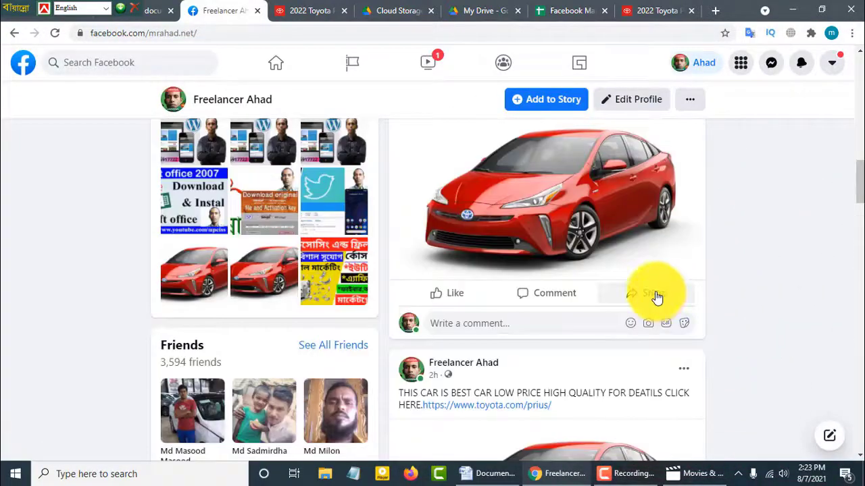
click(657, 298)
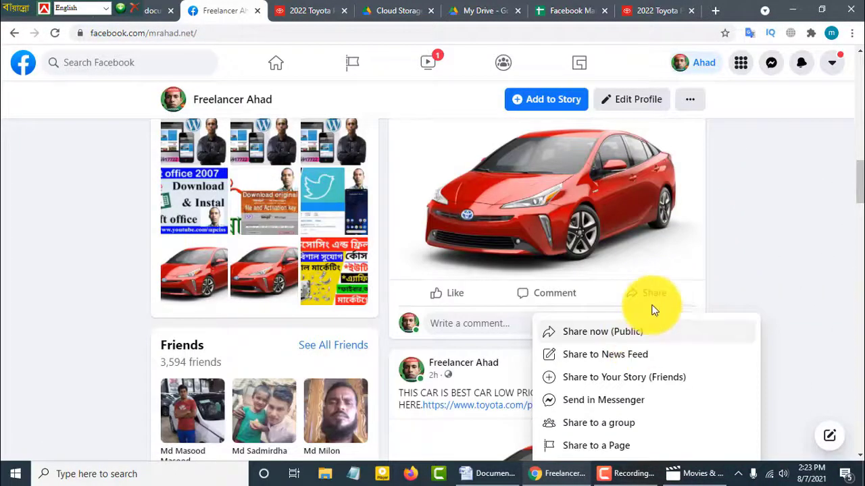
scroll(646, 324, down, 1)
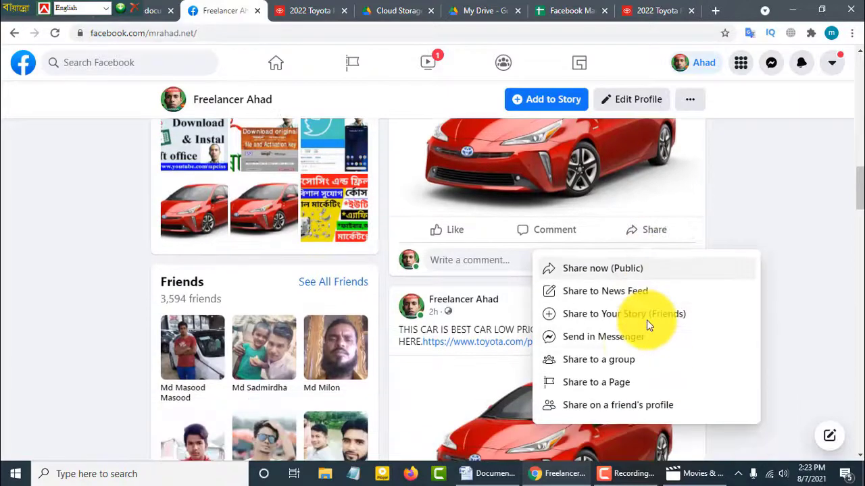
click(612, 367)
scroll(385, 333, down, 5)
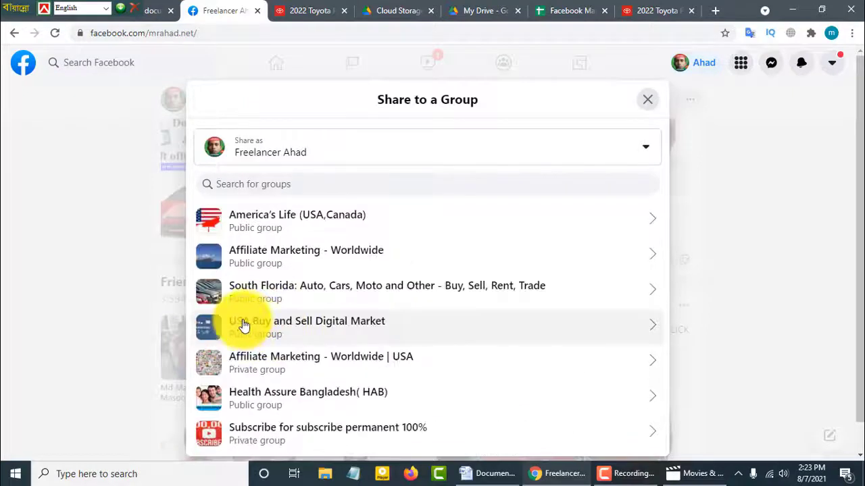
click(301, 324)
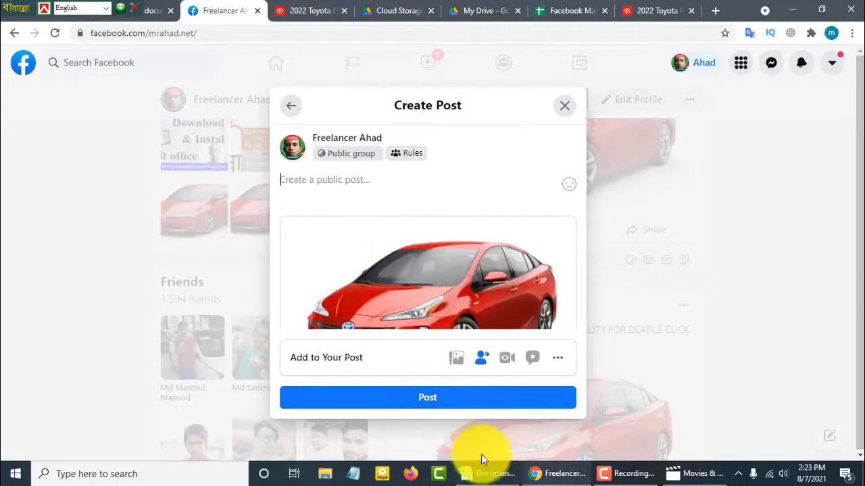
Step: Copy the caption "It Is Best Car Click Link For Details ." from the Word document into the group post
click(492, 475)
drag(369, 214, 232, 215)
right_click(254, 218)
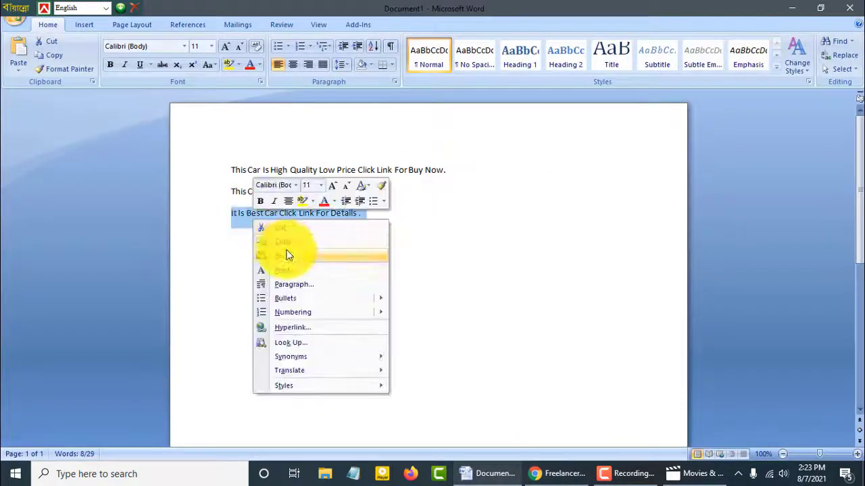
click(293, 241)
click(554, 474)
right_click(333, 180)
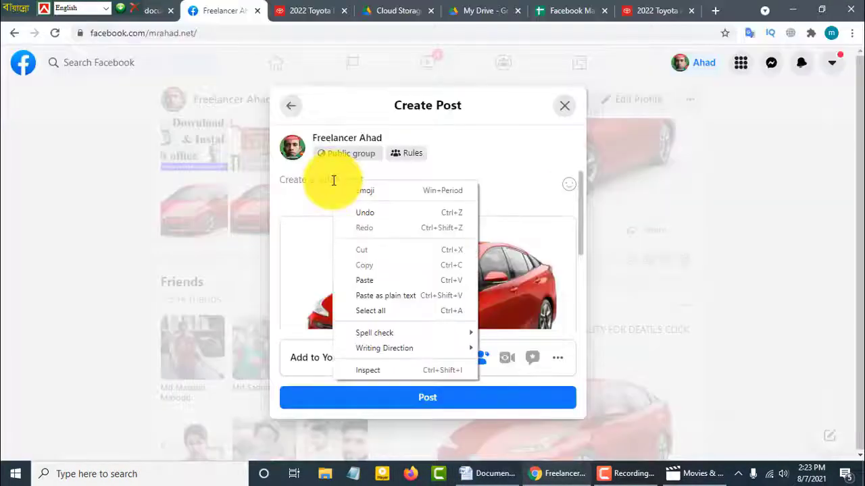
click(368, 280)
text(.)
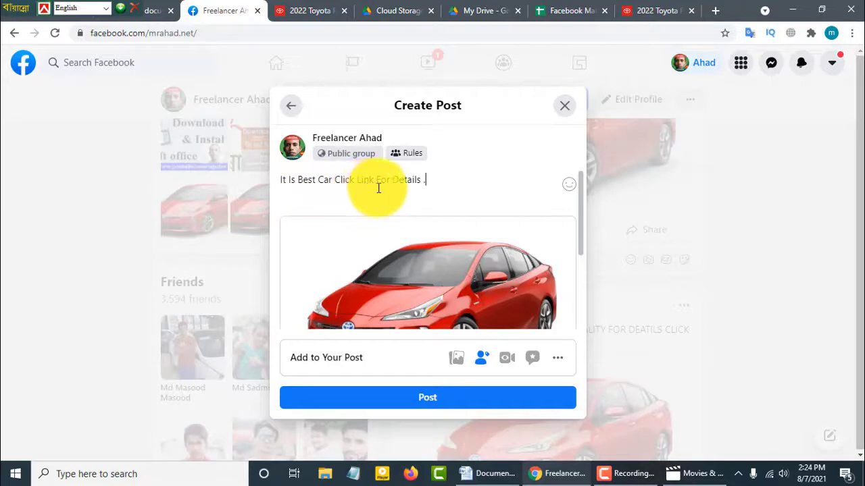
click(659, 12)
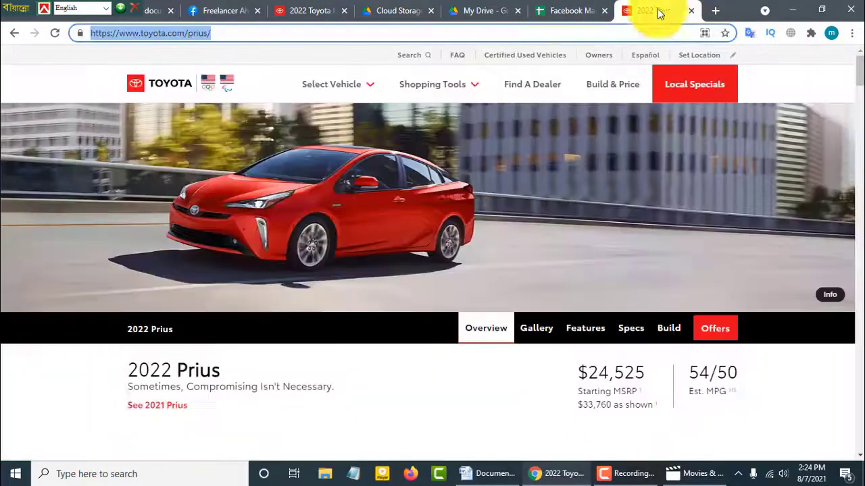
right_click(179, 33)
click(214, 101)
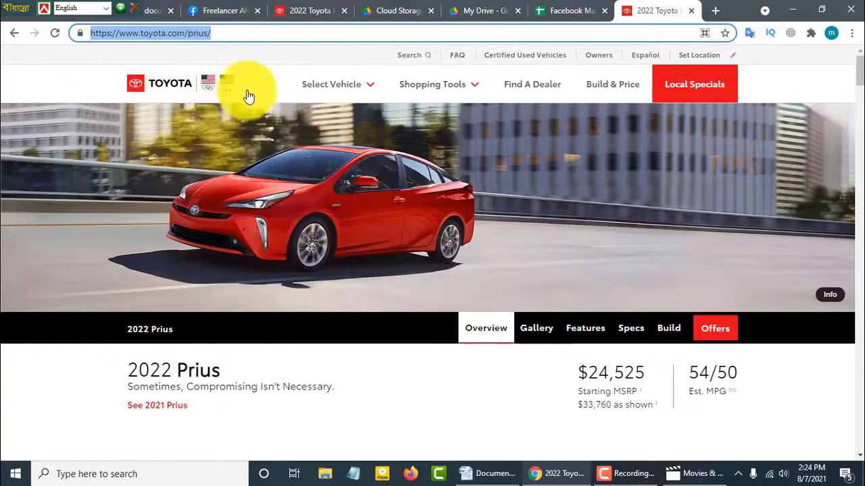
click(226, 11)
right_click(446, 178)
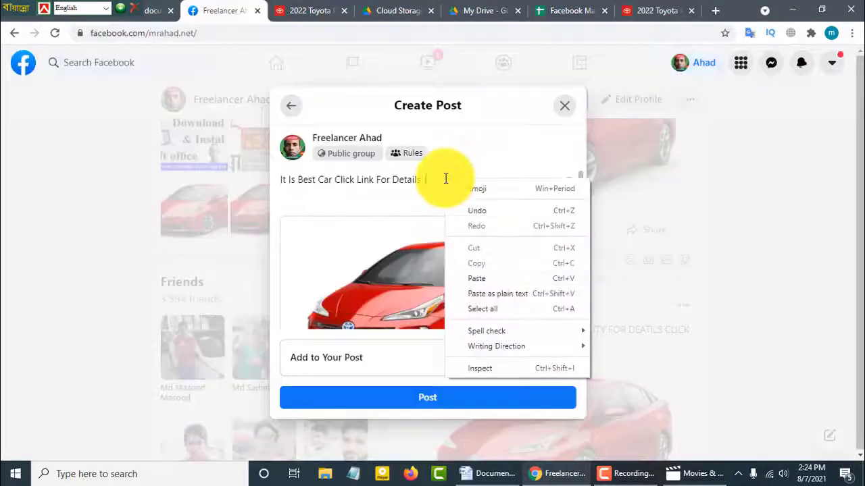
click(481, 279)
click(440, 403)
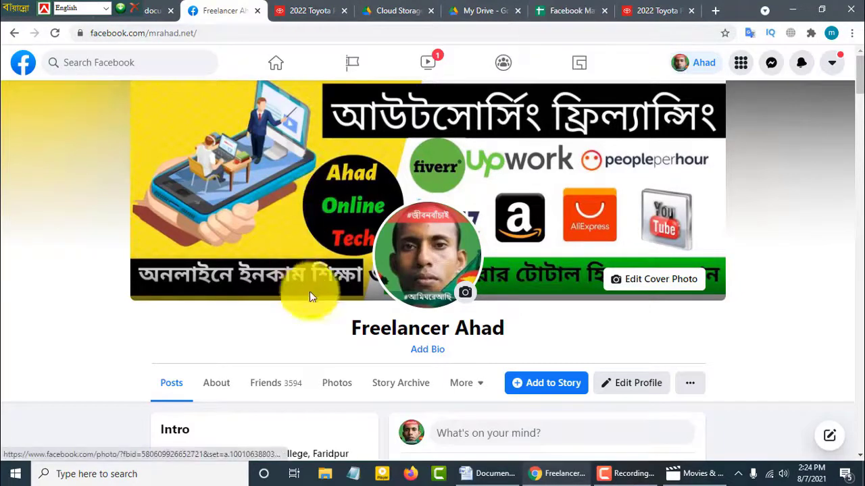
Step: Look through the profile and the home feed for the newly shared car post, and review it
scroll(318, 296, down, 2)
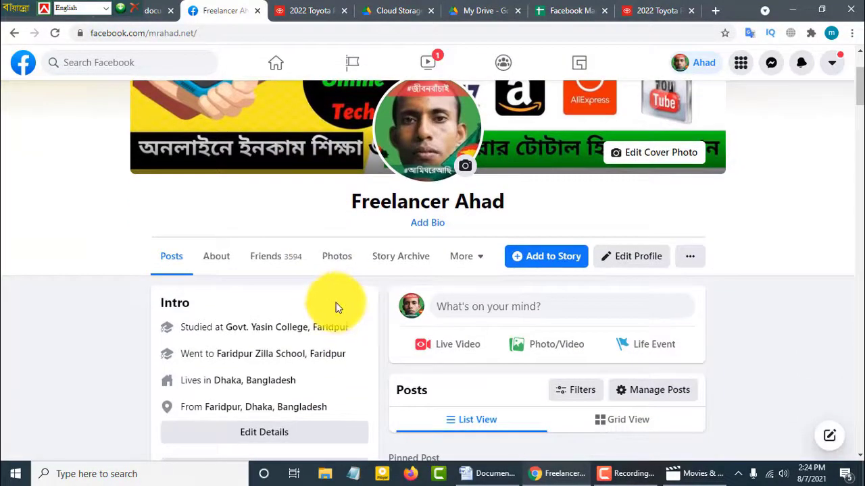
scroll(337, 307, down, 2)
scroll(345, 296, up, 4)
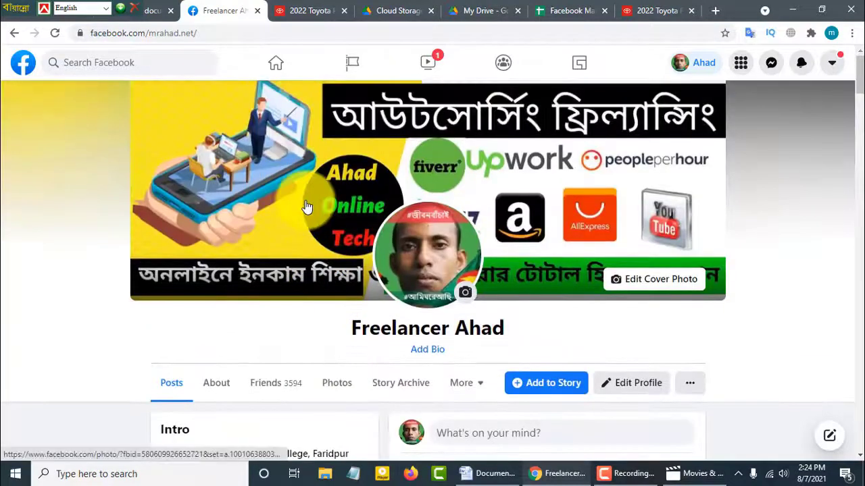
key(alt+Left)
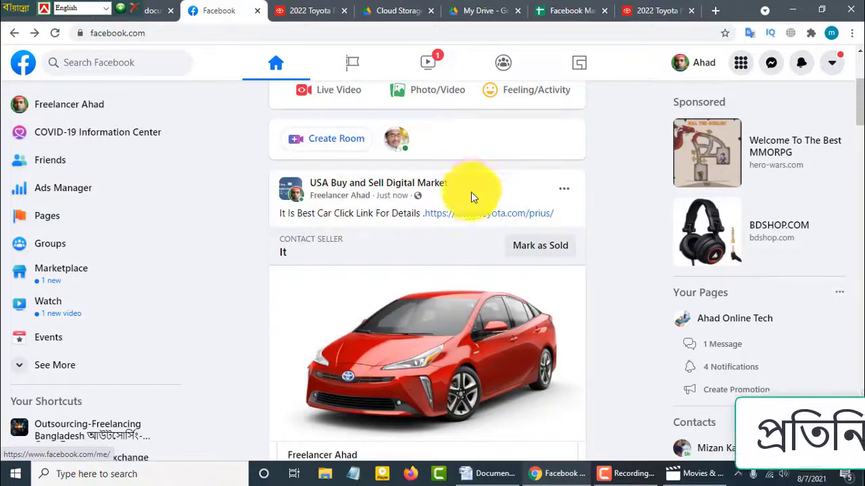
scroll(514, 331, down, 3)
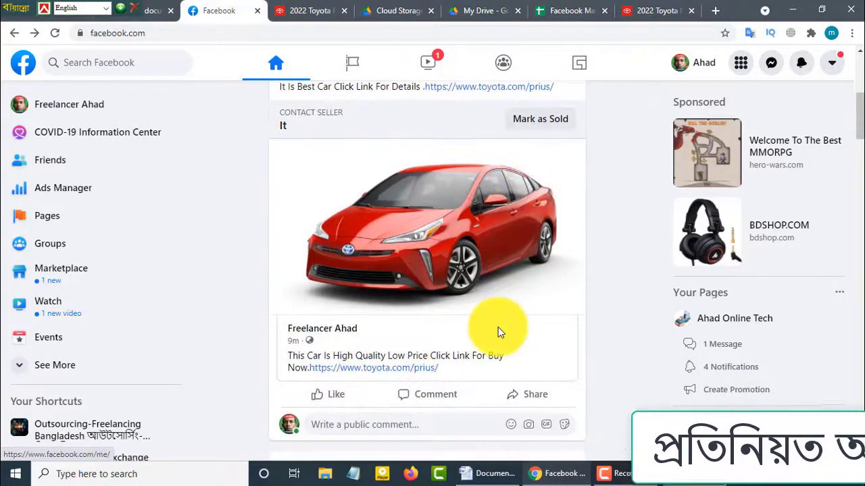
scroll(497, 327, up, 3)
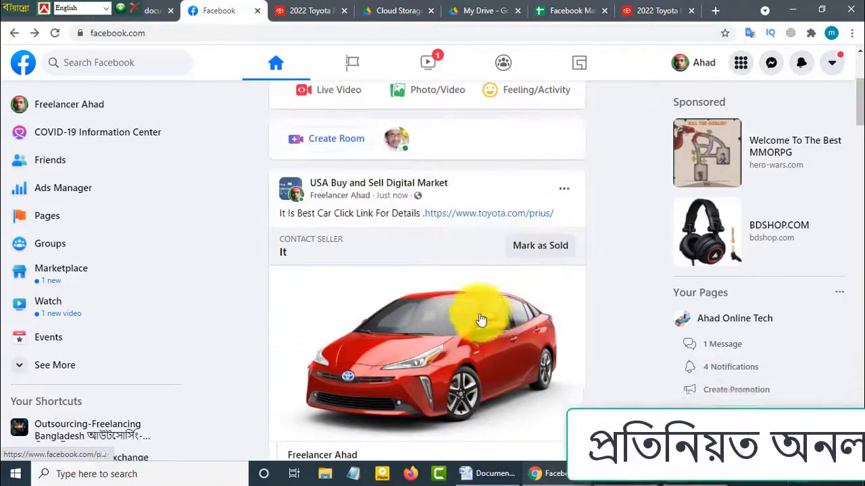
Step: Open the USA Buy and Sell Digital Market group from the post, and look over the shared car post there
click(374, 191)
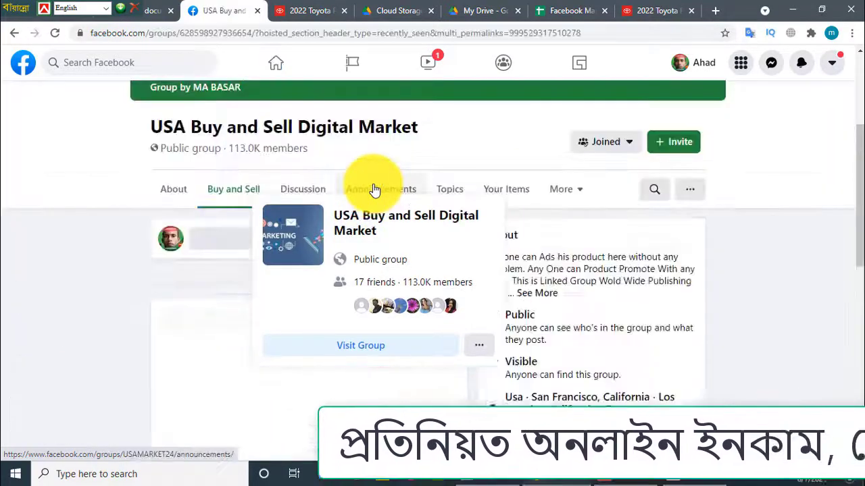
scroll(379, 275, down, 5)
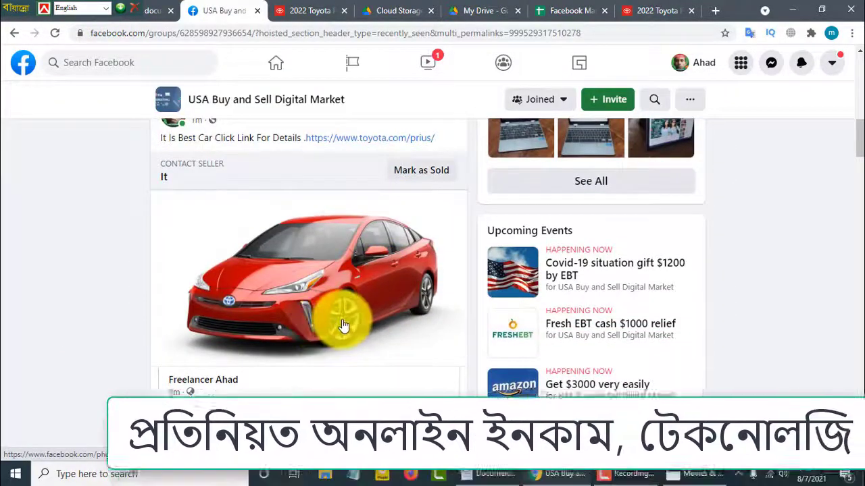
scroll(340, 321, up, 5)
scroll(343, 326, up, 3)
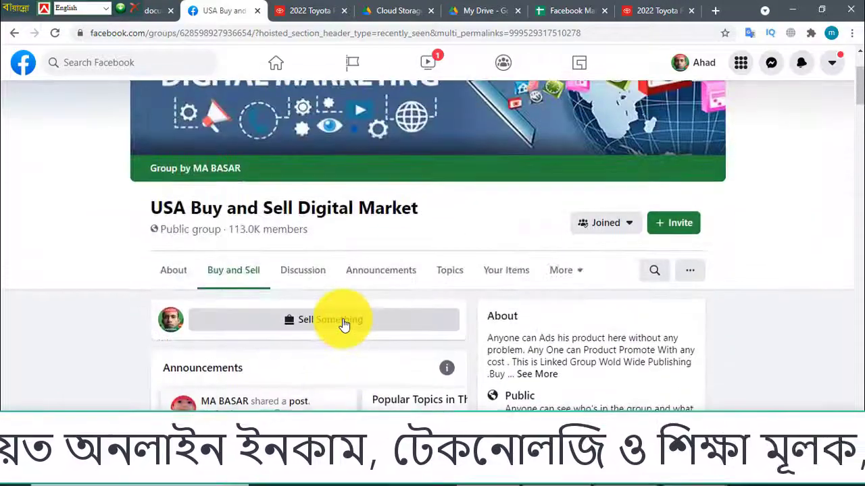
scroll(344, 325, down, 2)
scroll(379, 326, up, 4)
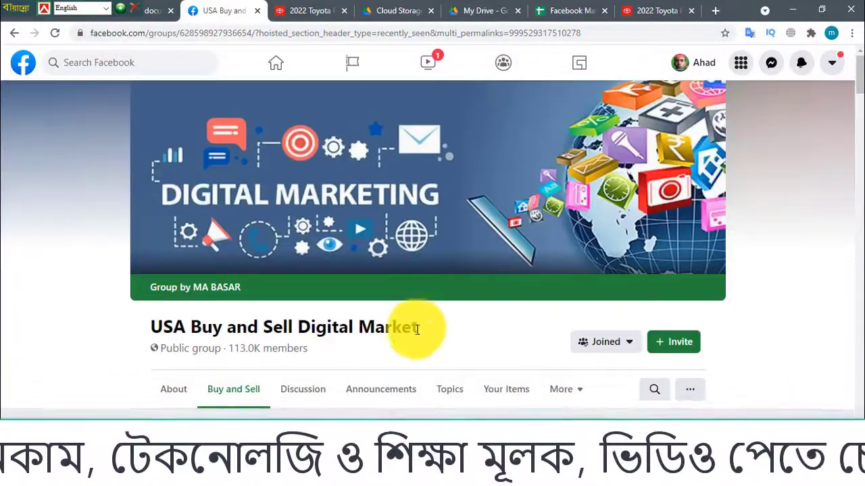
Step: Copy the group name "USA Buy and Sell Digital Market" into cell B2 of the Facebook Marketing Portifilo sheet, and widen column B
drag(418, 329, 154, 331)
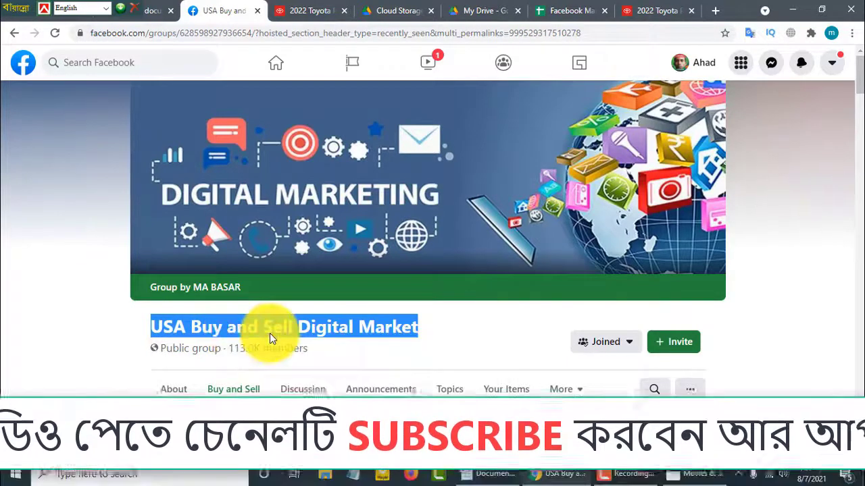
click(567, 10)
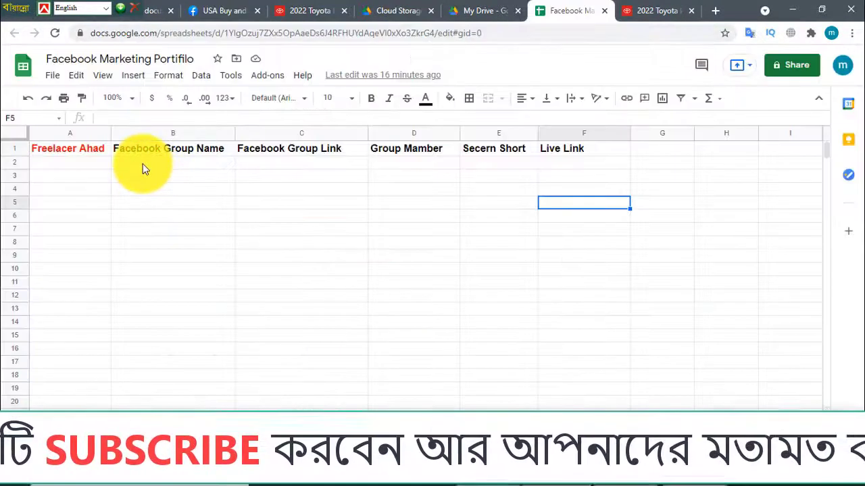
click(142, 163)
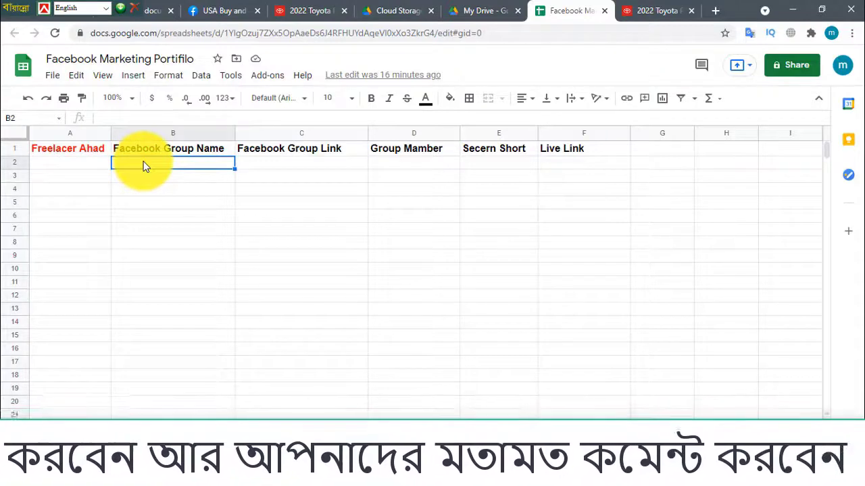
right_click(143, 165)
click(184, 262)
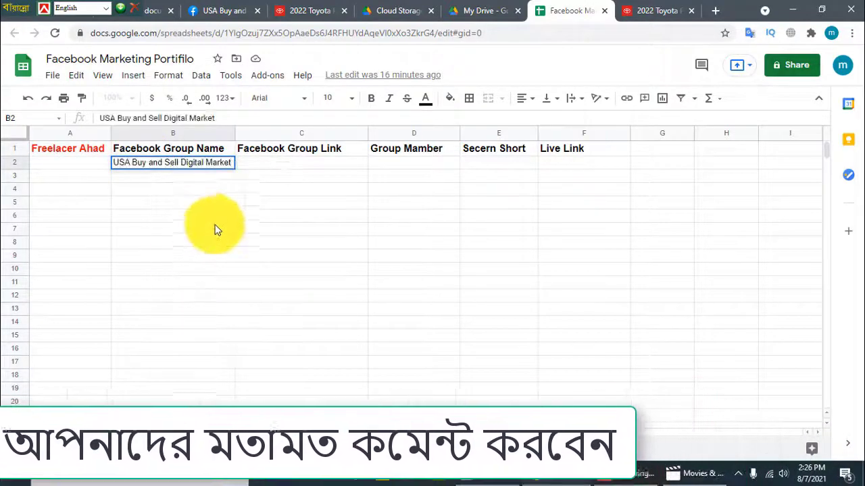
drag(248, 141, 248, 140)
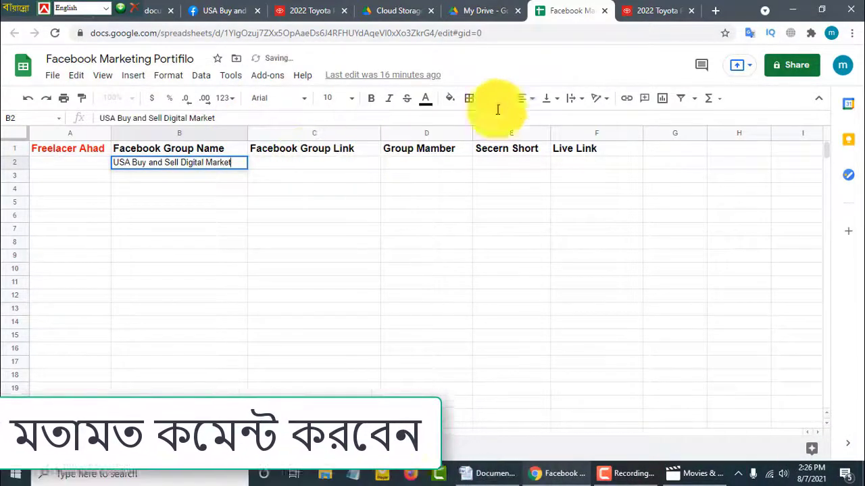
key(ctrl+2)
drag(370, 36, 62, 33)
key(ctrl+c)
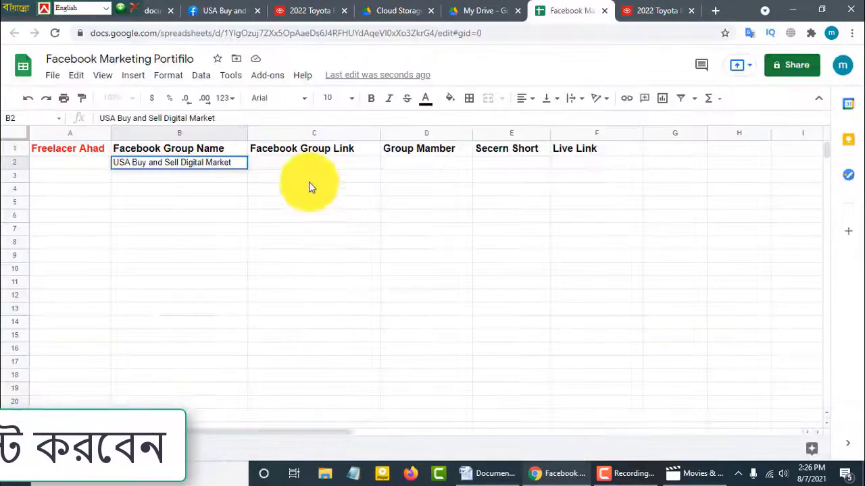
double_click(280, 162)
key(ctrl+v)
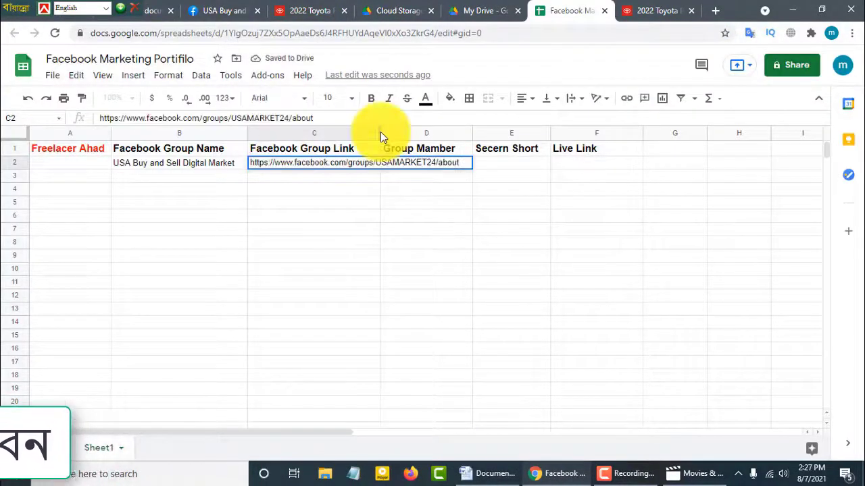
drag(381, 133, 463, 157)
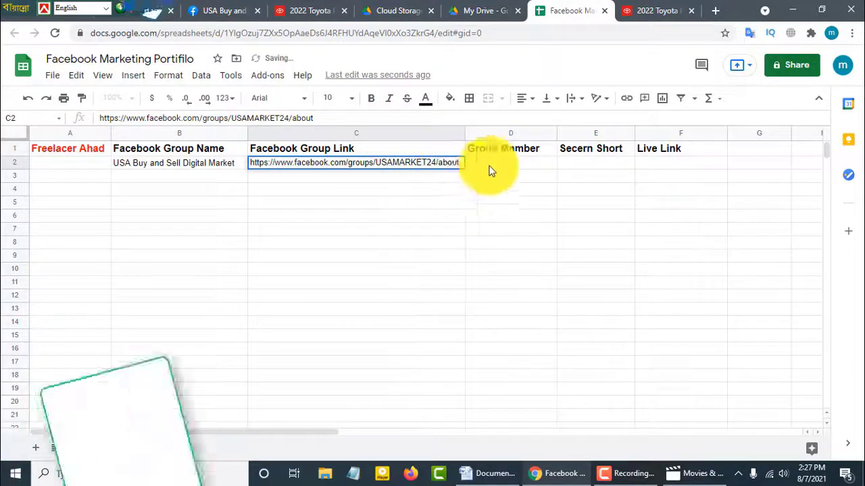
click(716, 11)
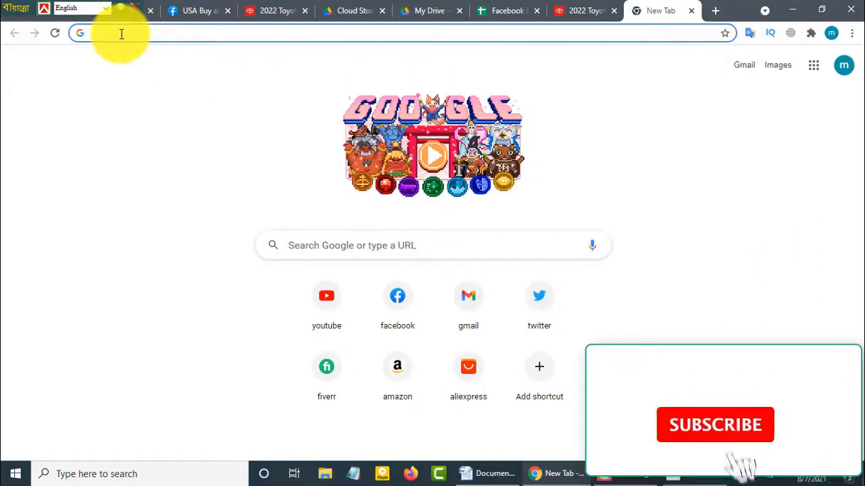
text(b)
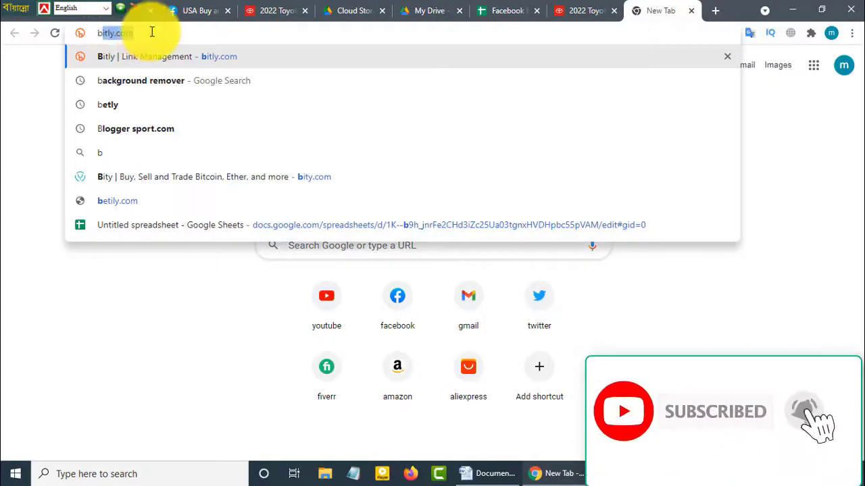
key(Return)
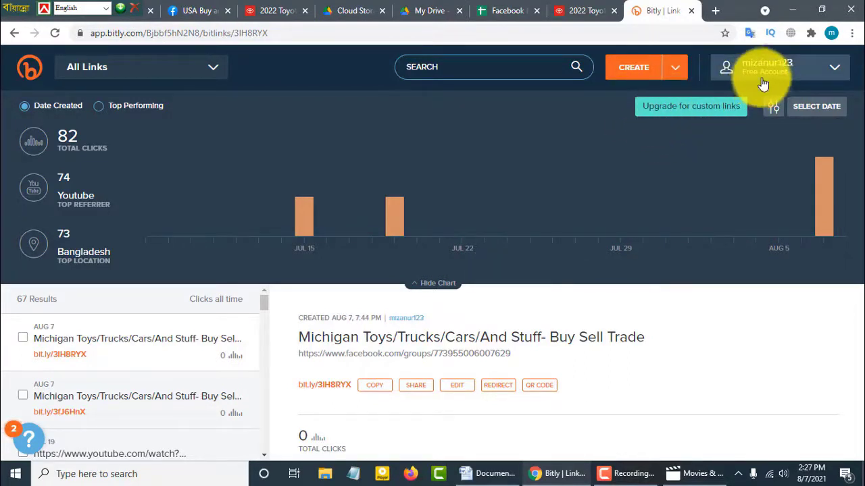
click(835, 73)
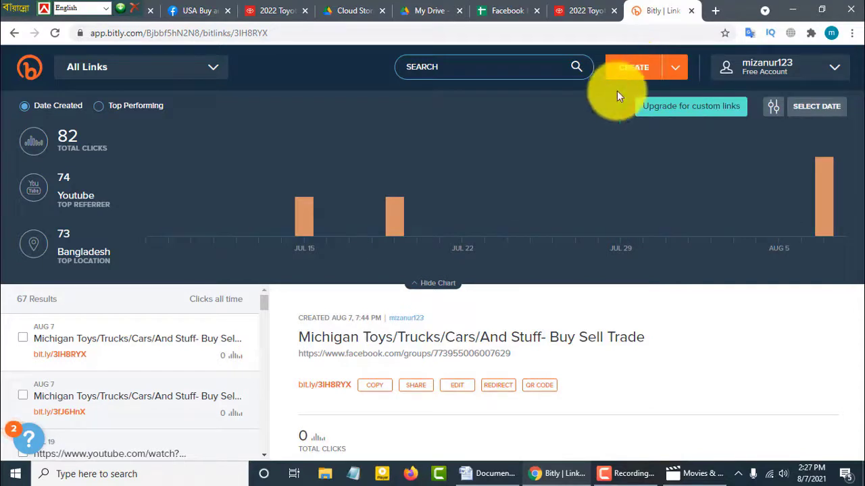
click(633, 71)
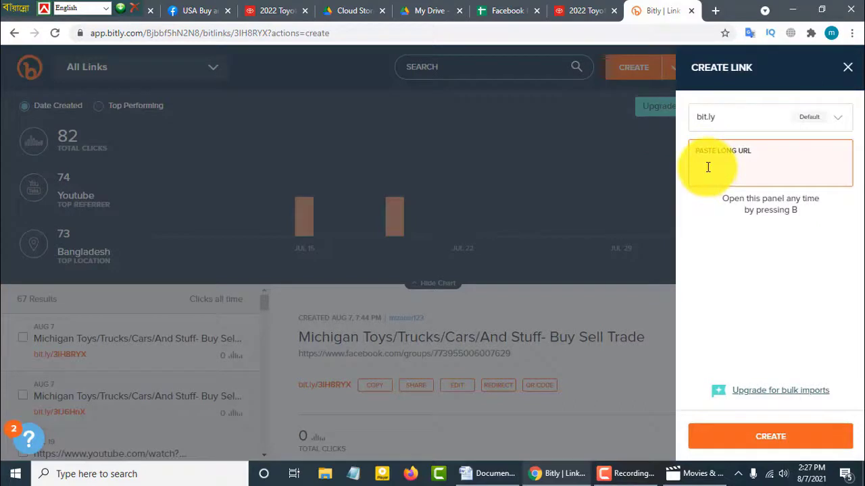
right_click(707, 167)
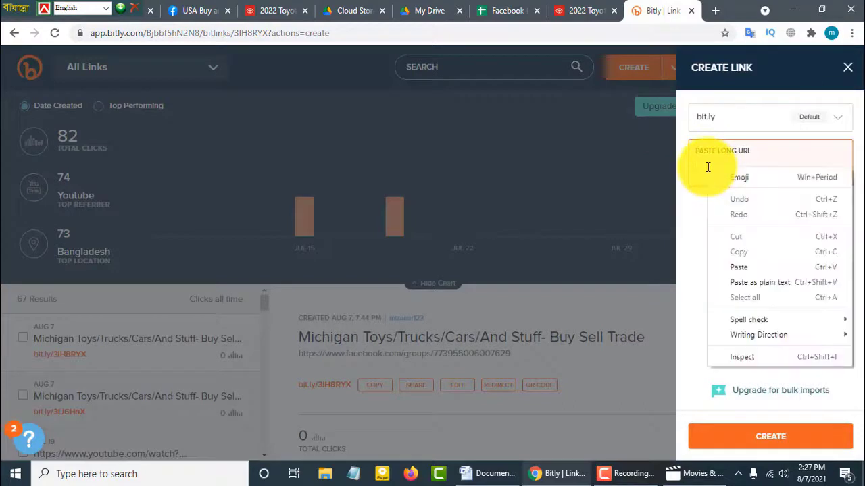
click(735, 267)
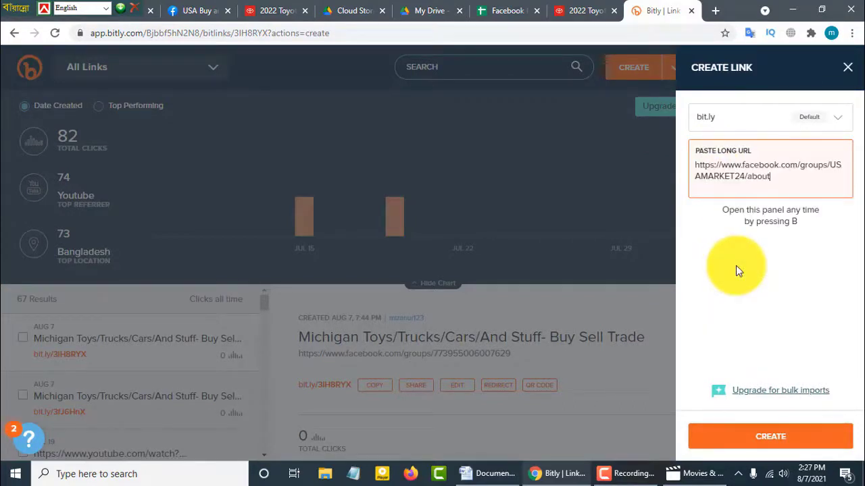
click(753, 434)
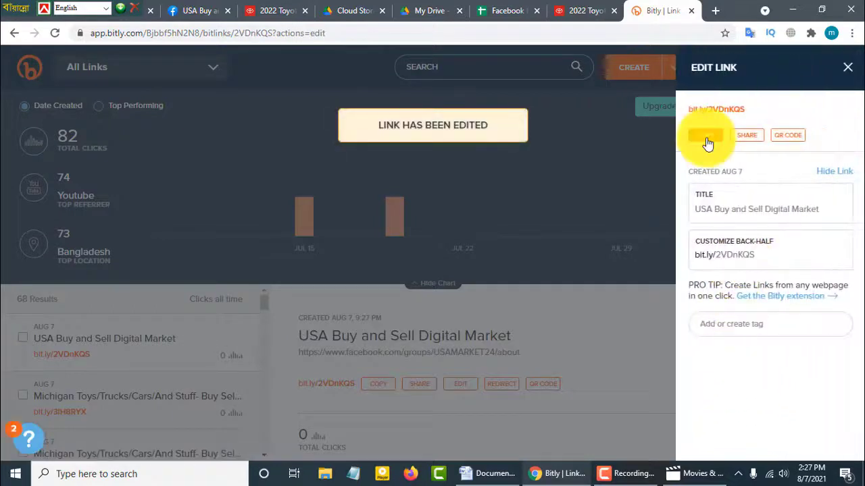
click(507, 10)
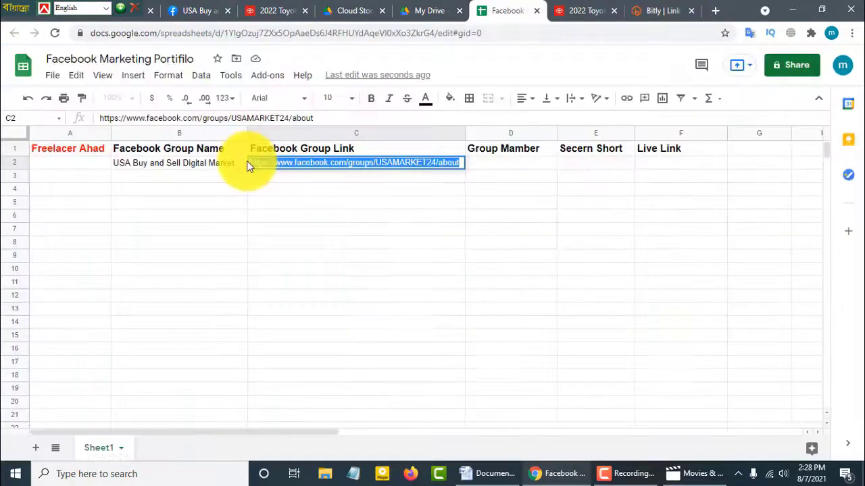
key(BackSpace)
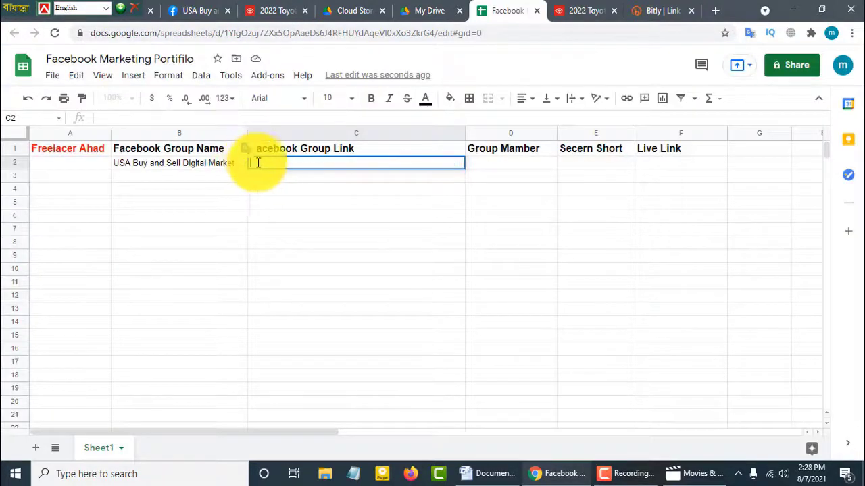
right_click(264, 163)
click(298, 261)
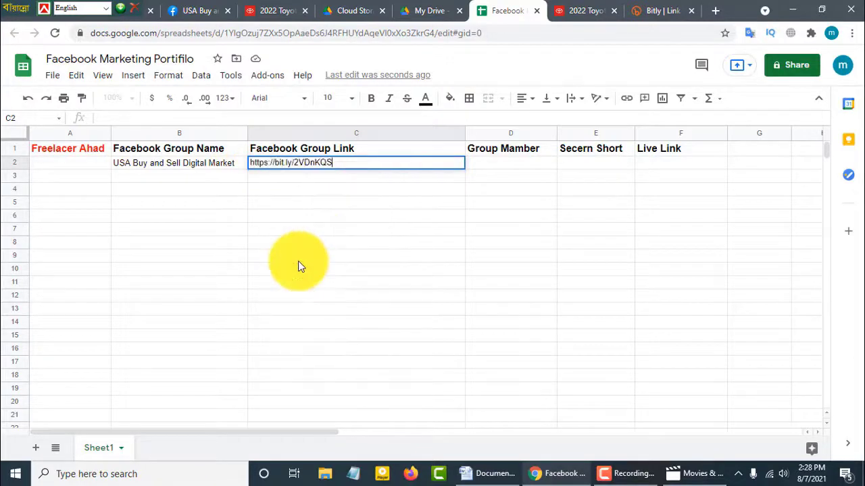
click(329, 180)
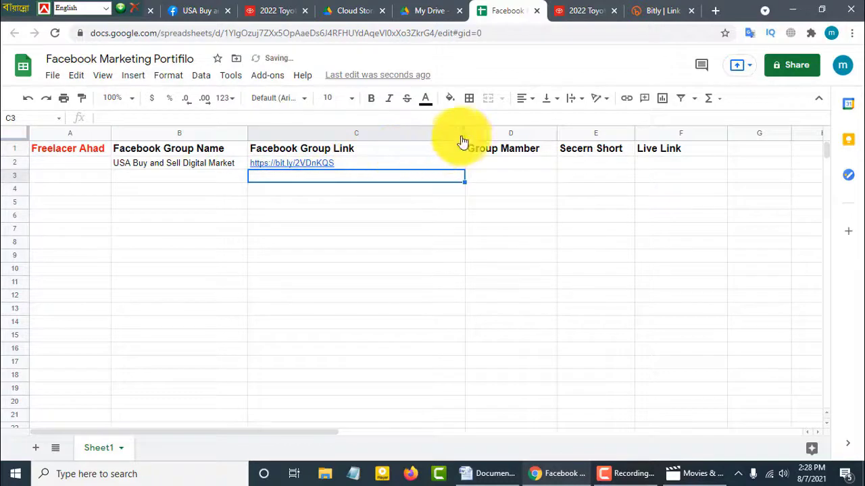
drag(465, 135, 443, 135)
Step: Copy "113.0K members" from the USA Buy and Sell Digital Market group page into cell D2 under Group Mamber
click(484, 166)
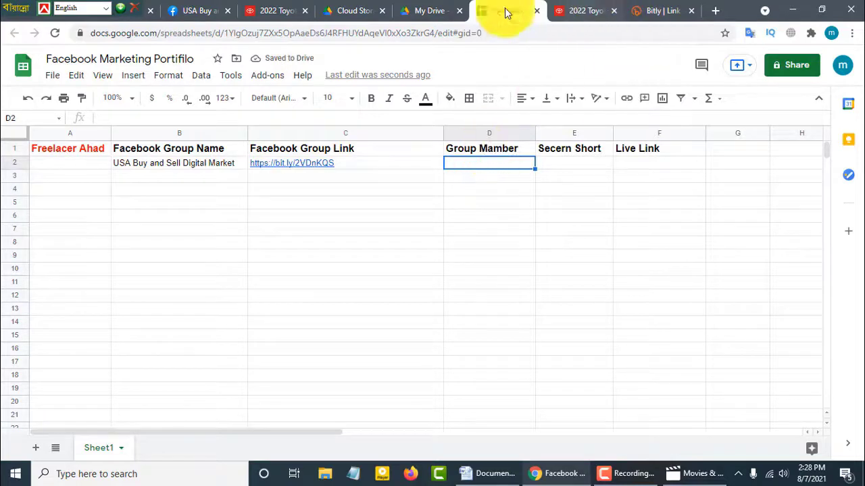
click(205, 8)
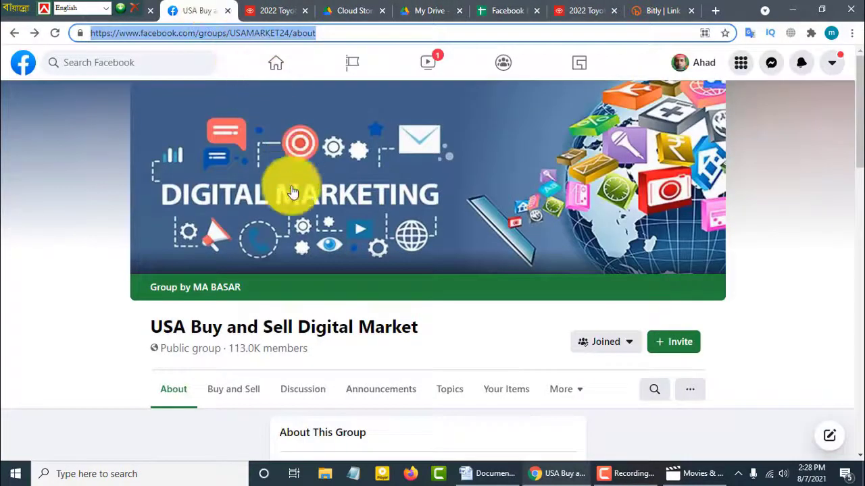
scroll(315, 293, down, 1)
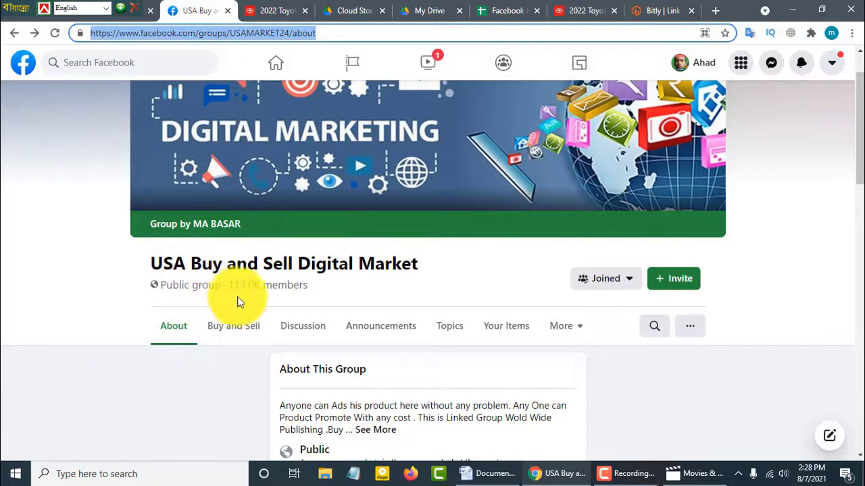
click(315, 290)
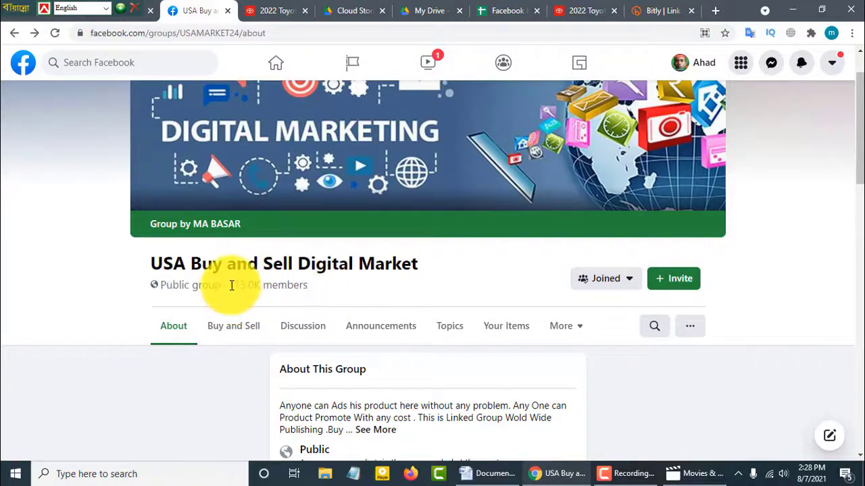
click(507, 11)
right_click(460, 166)
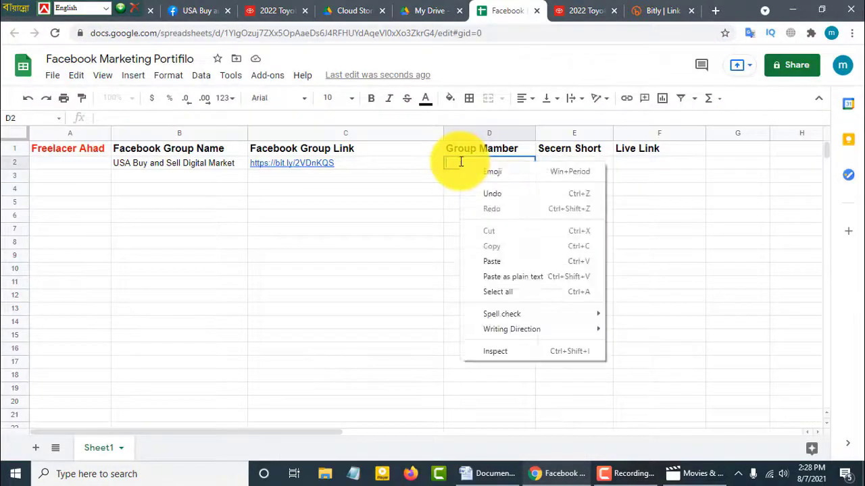
click(476, 257)
click(576, 169)
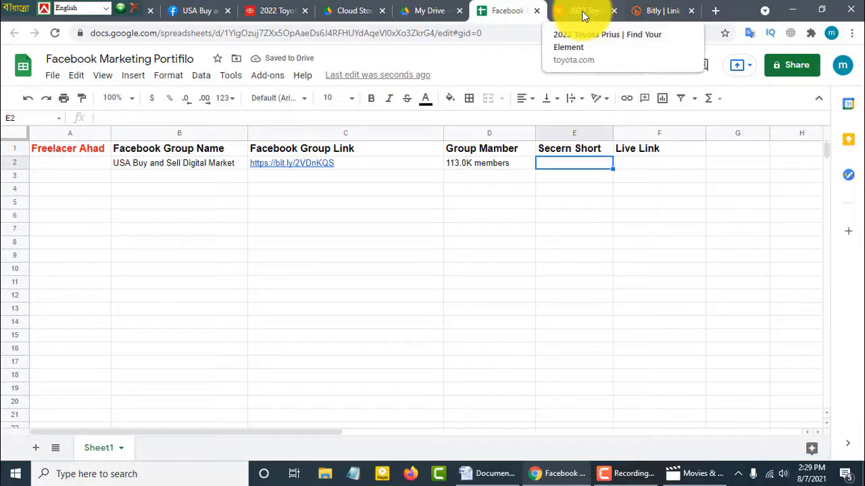
Step: Return to the red Toyota post in the group's feed, then capture a screenshot of that page area and upload it for a link
click(196, 11)
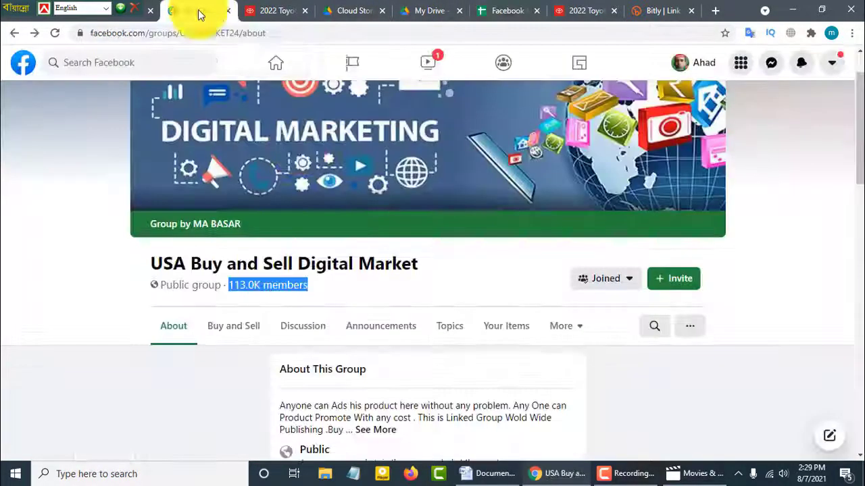
scroll(426, 228, down, 3)
scroll(426, 228, down, 6)
scroll(430, 317, up, 3)
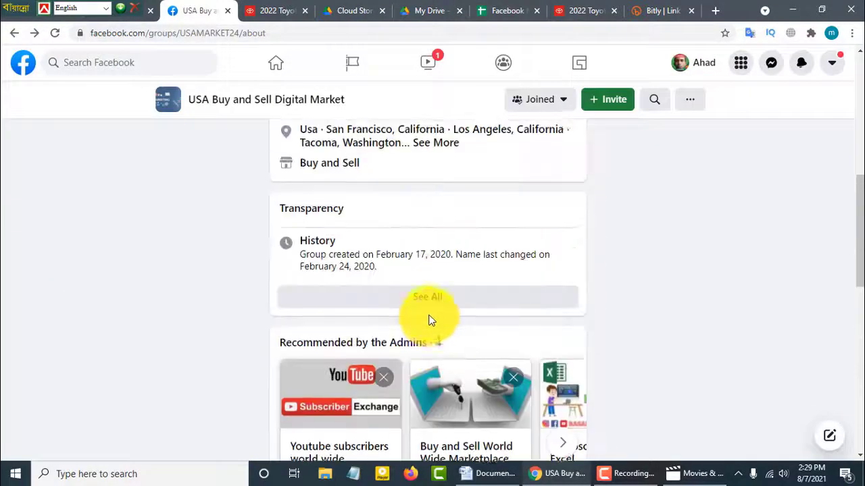
key(alt+Left)
scroll(541, 348, down, 1)
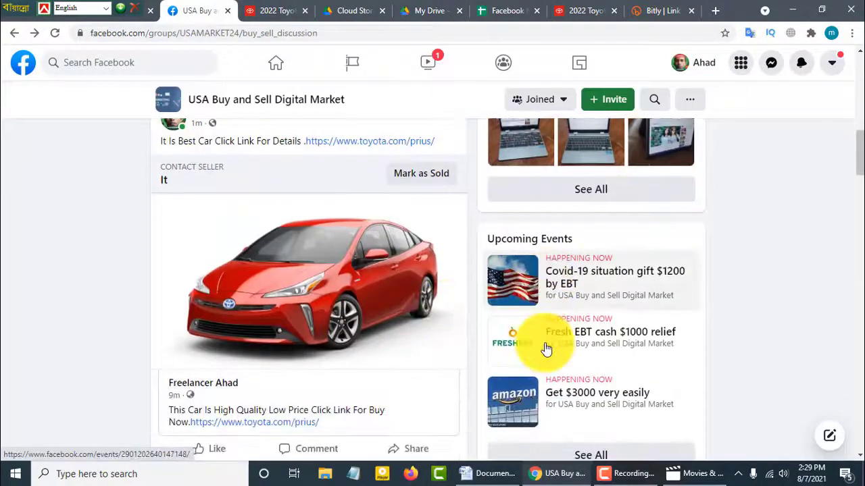
scroll(550, 351, up, 1)
click(738, 475)
click(764, 424)
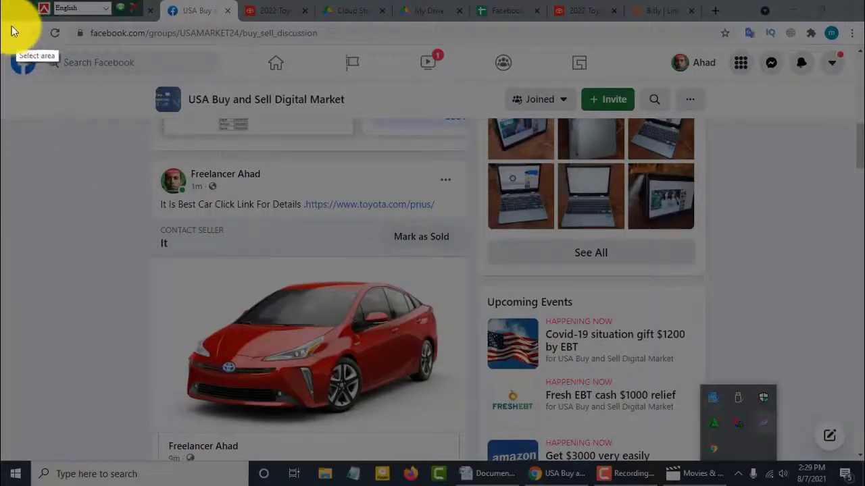
drag(1, 24, 701, 463)
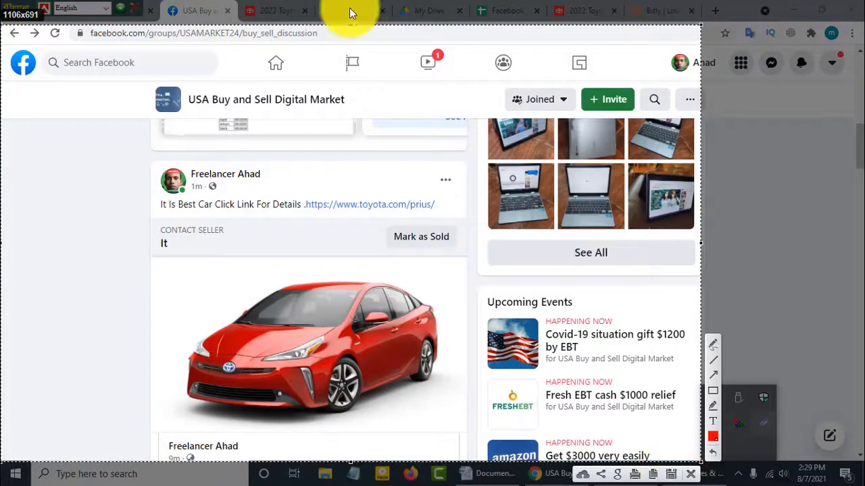
click(585, 477)
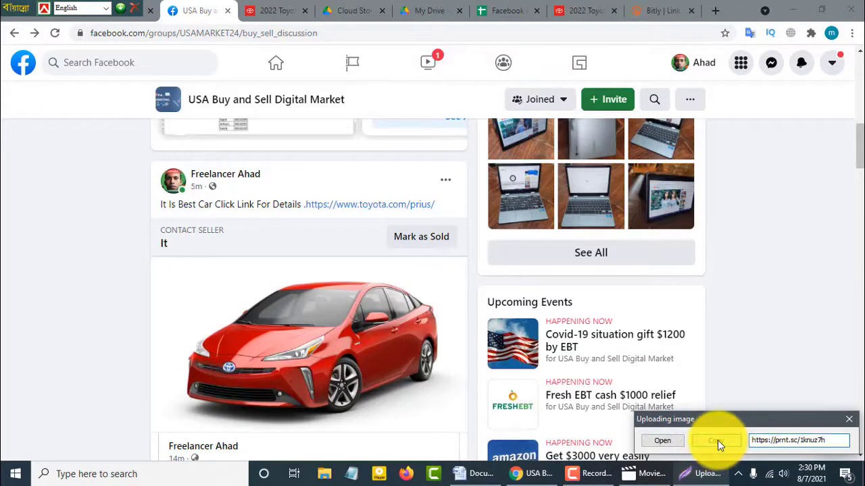
click(507, 10)
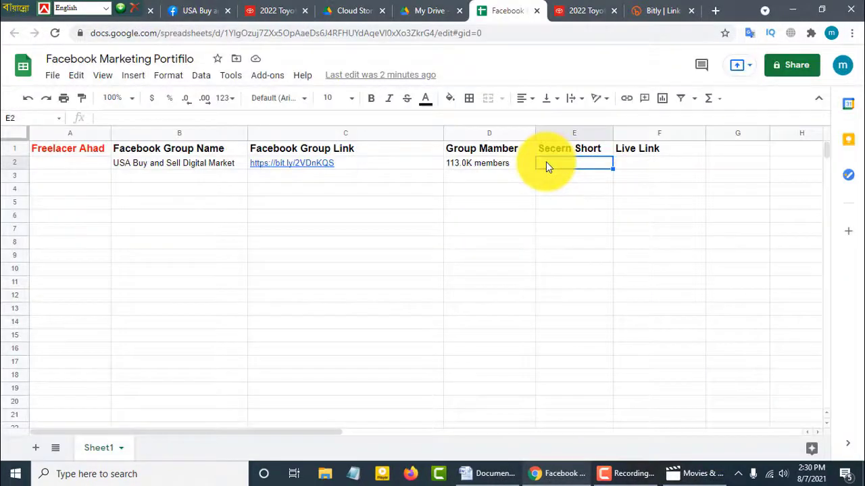
right_click(546, 161)
click(582, 265)
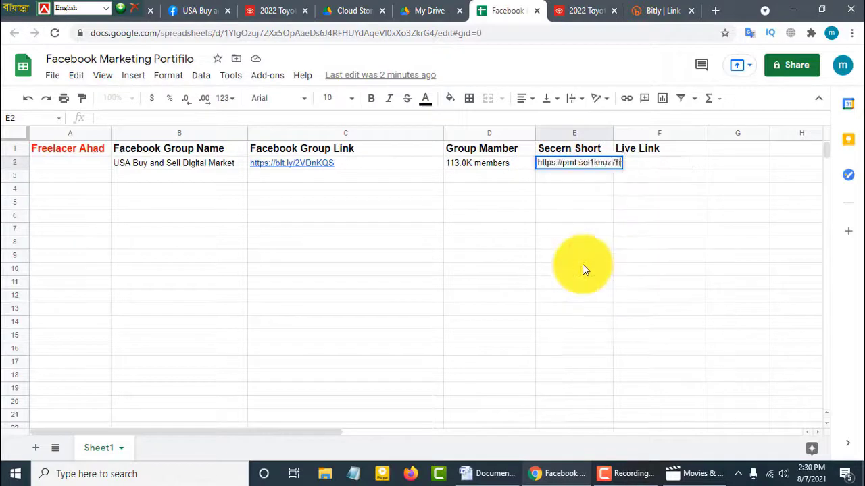
Step: Extend the column header in cell E1 to read "Secern Short Link"
click(605, 150)
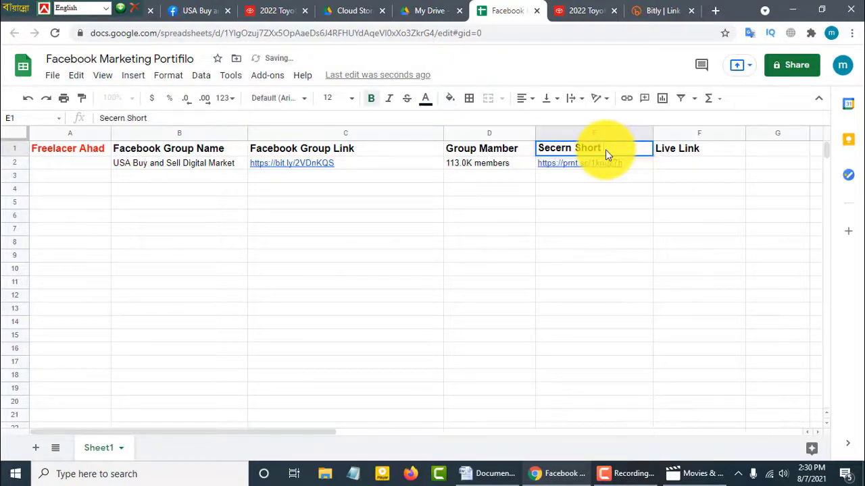
text(Link)
click(680, 156)
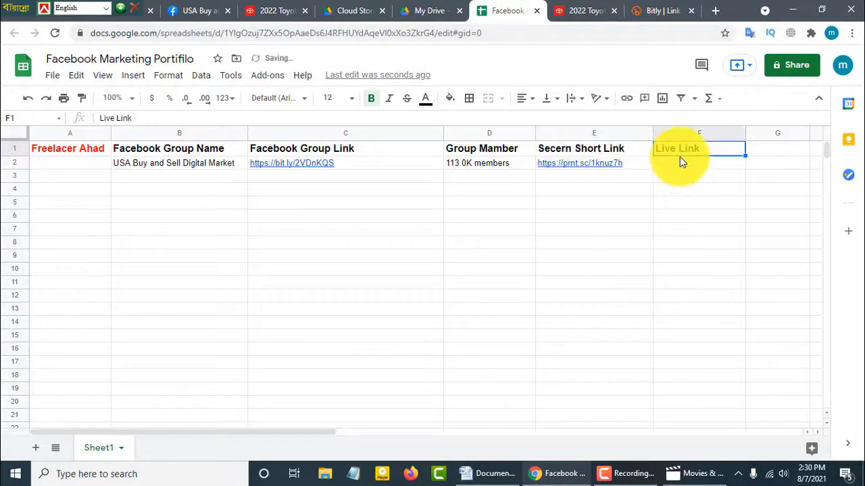
Step: Copy the link address of the Toyota post in the Facebook group into cell F2 under Live Link
click(585, 10)
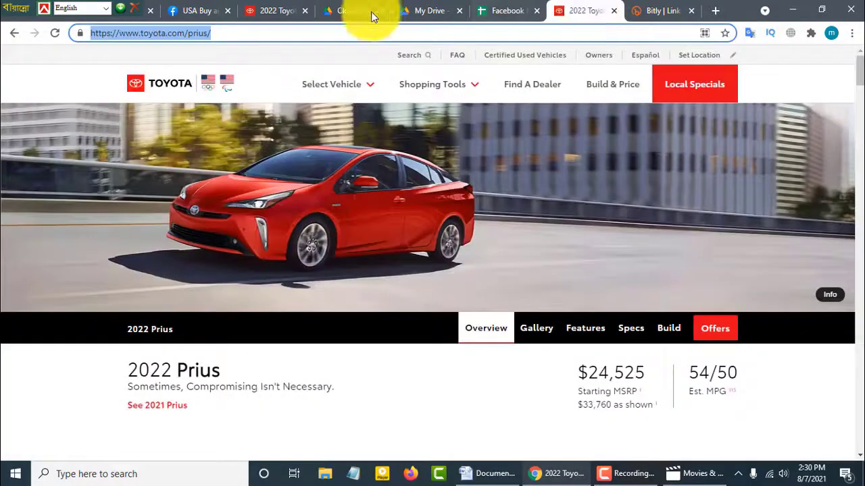
click(220, 14)
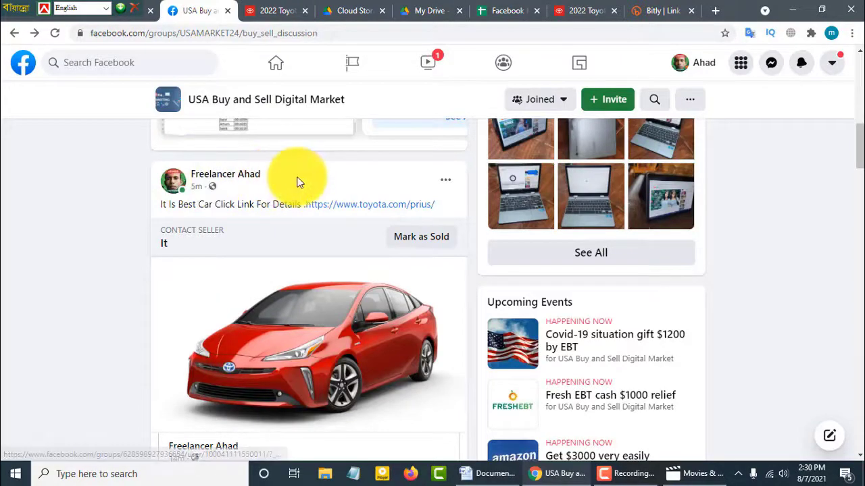
right_click(195, 194)
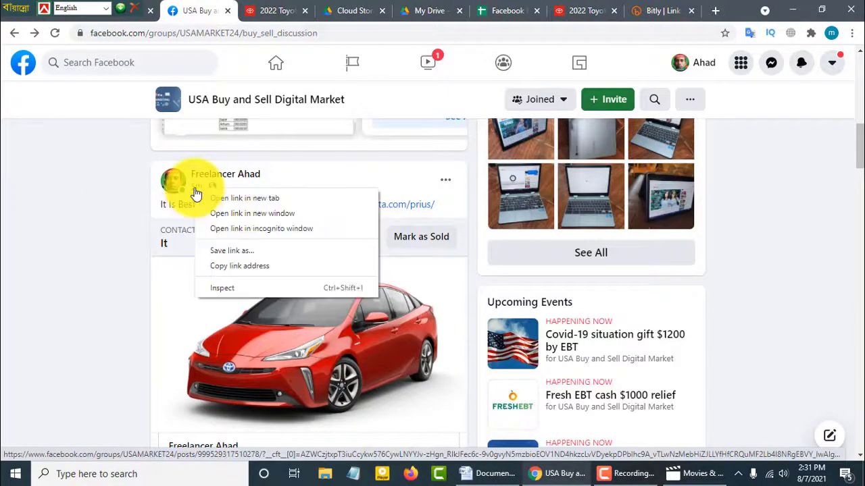
click(238, 267)
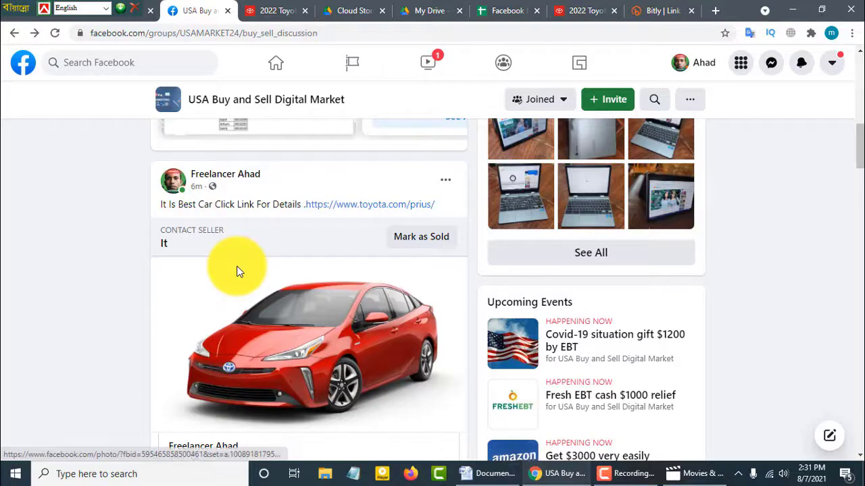
click(508, 10)
click(673, 164)
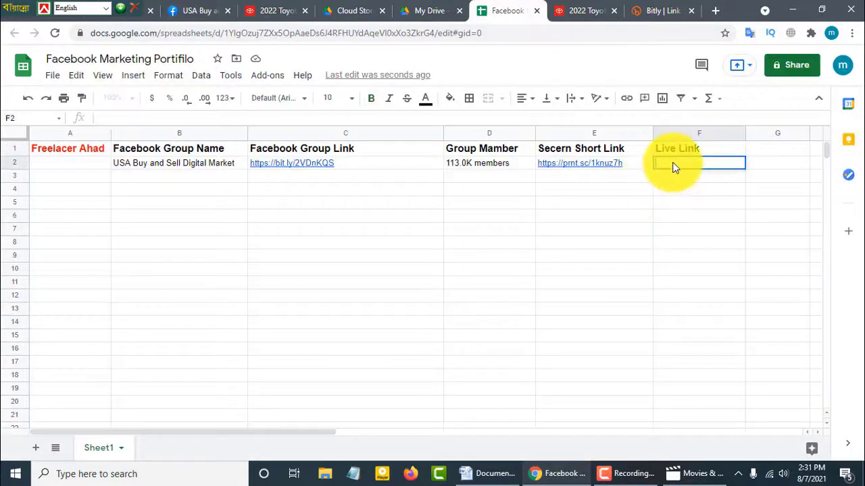
key(ctrl+v)
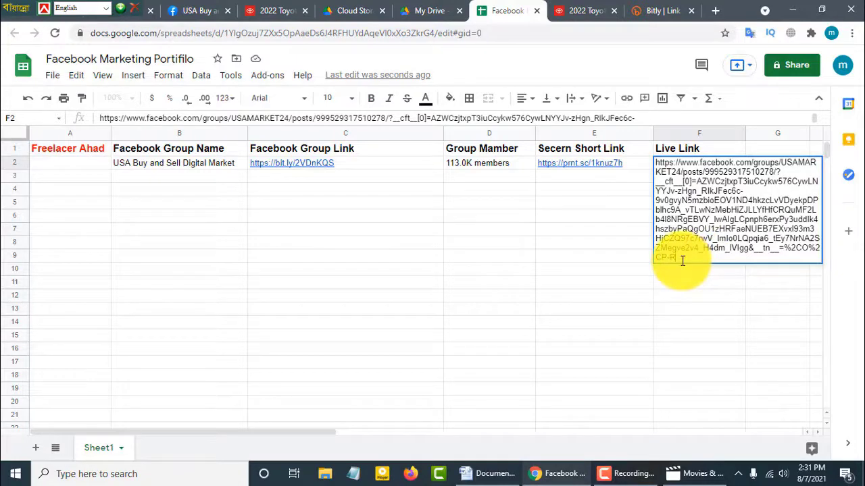
Step: Create a Bitly short link from the copied Facebook URL of the Toyota post, and copy the shortened link
click(662, 10)
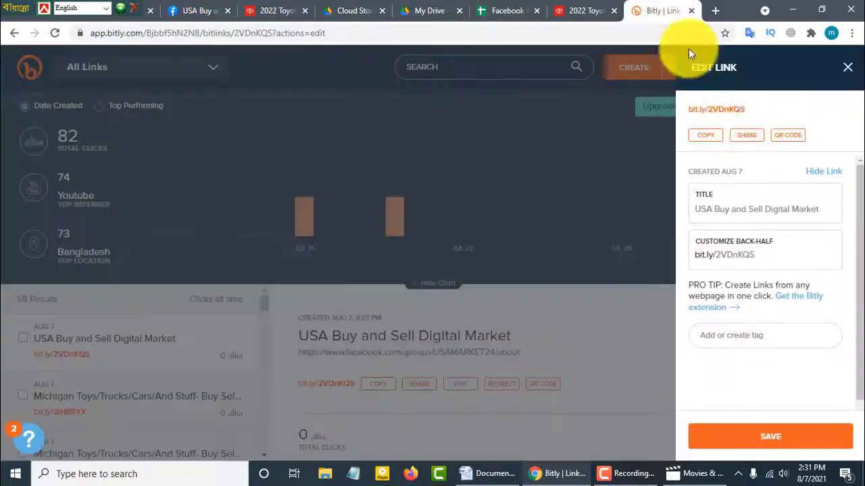
key(b)
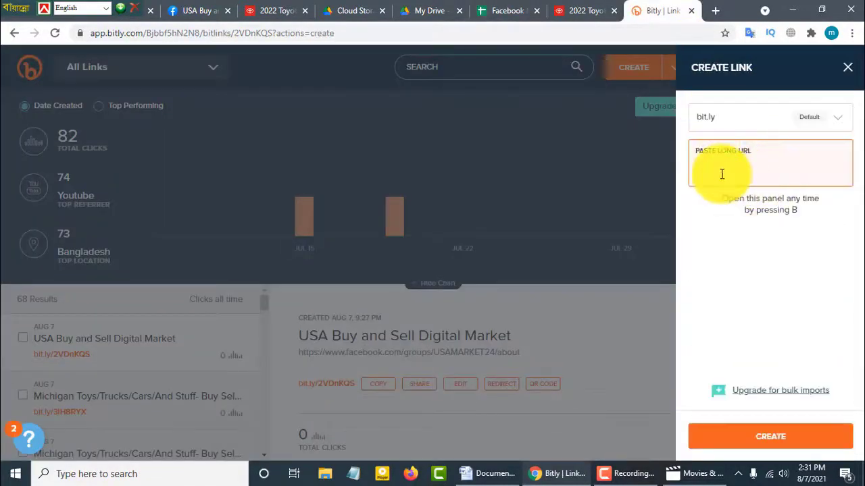
right_click(716, 171)
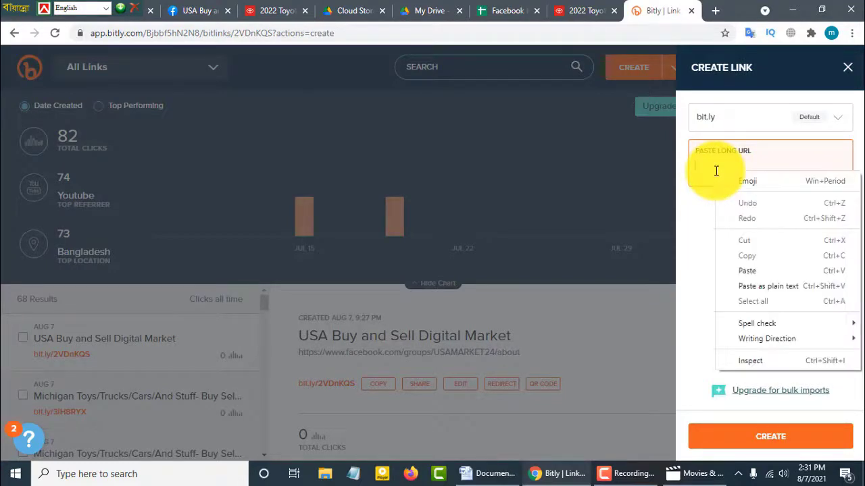
click(747, 271)
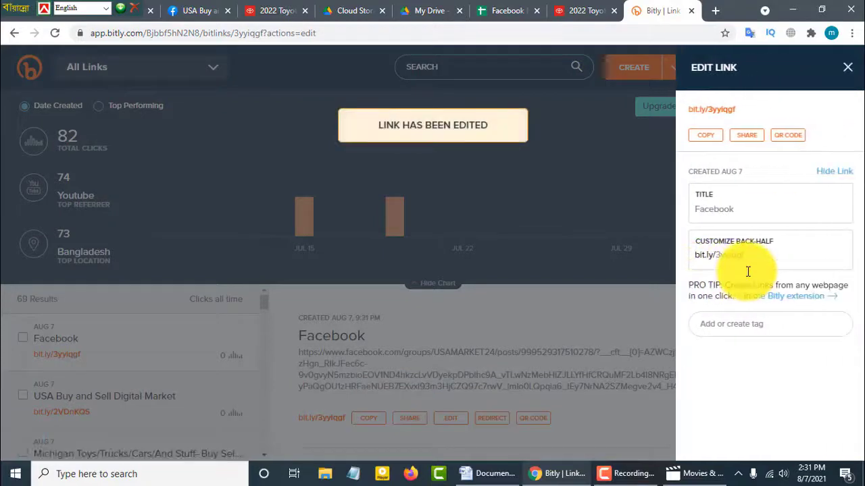
click(707, 138)
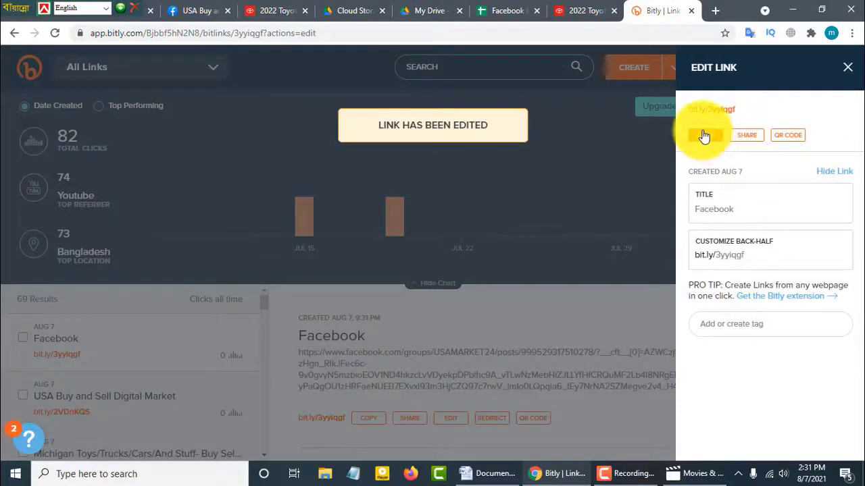
click(501, 9)
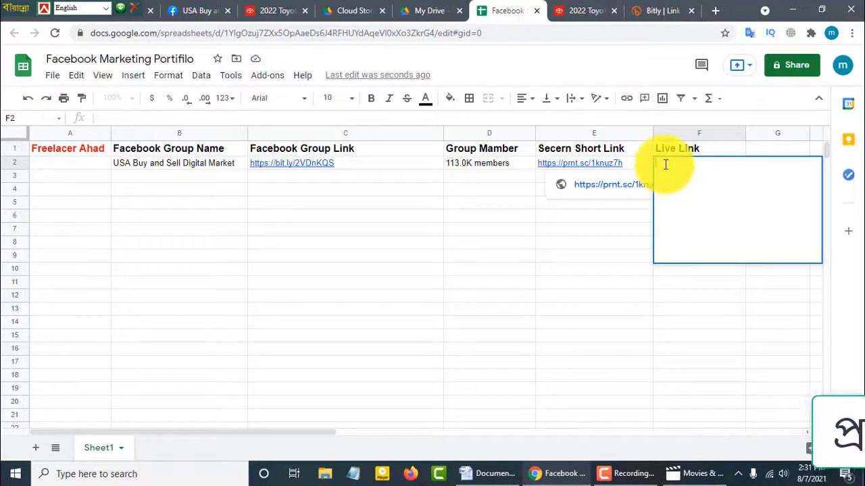
right_click(666, 164)
click(703, 267)
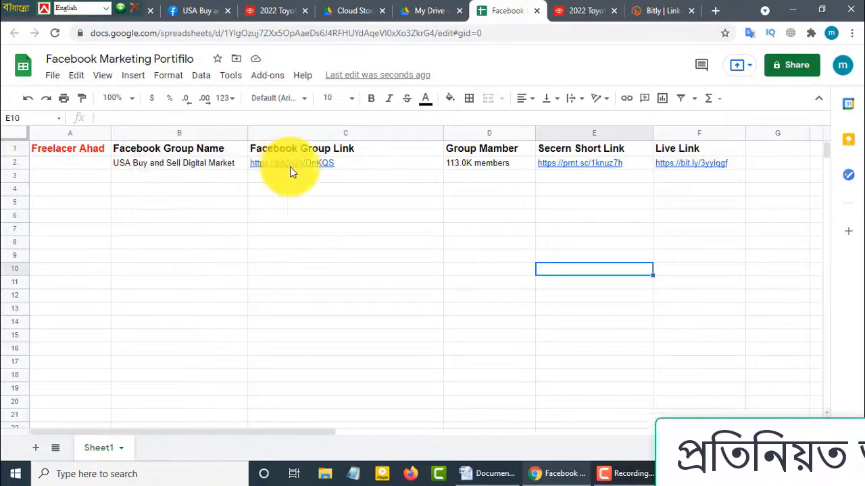
mouse_move(291, 167)
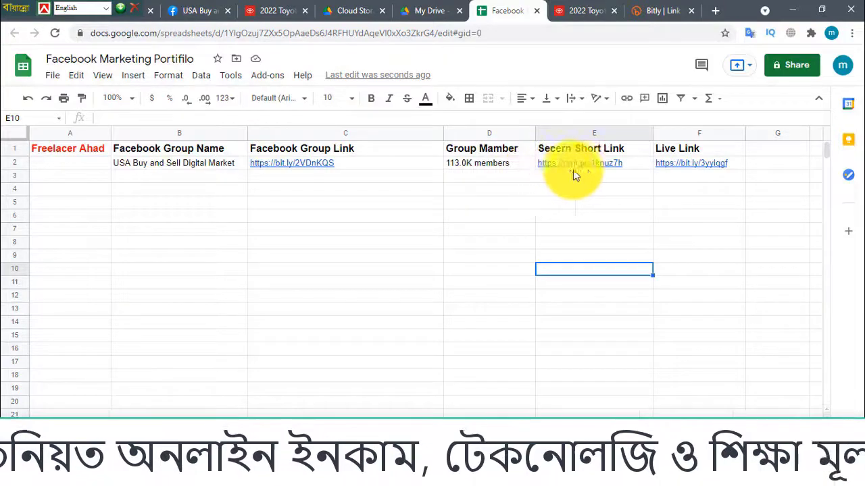
mouse_move(588, 175)
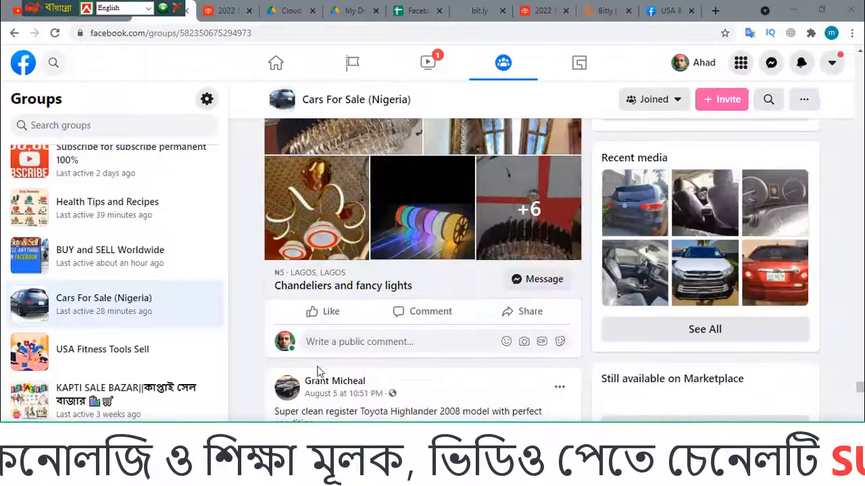
scroll(317, 370, up, 10)
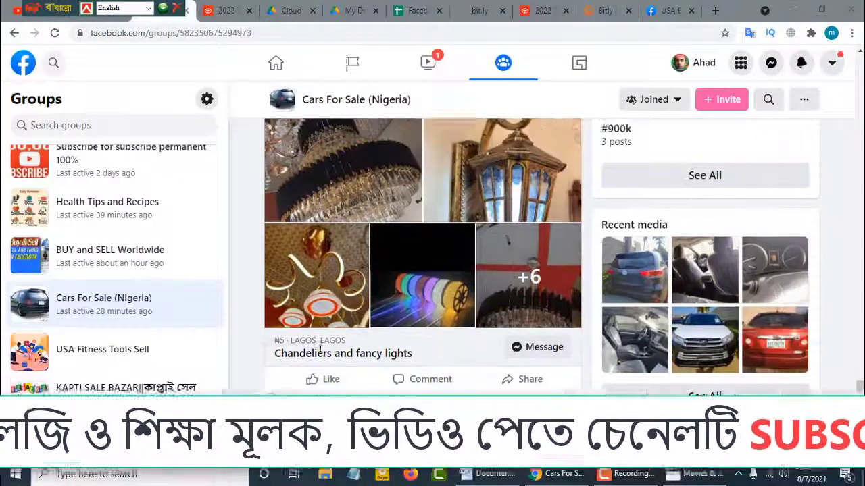
Step: Copy the group name "USA Buy and Sell Digital Market" from cell B2 of the portfolio sheet into cells B3 through B9
click(425, 12)
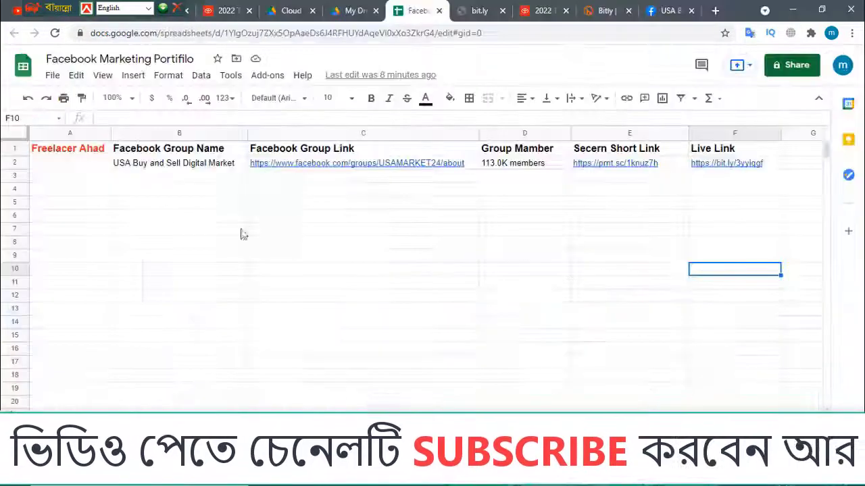
click(115, 163)
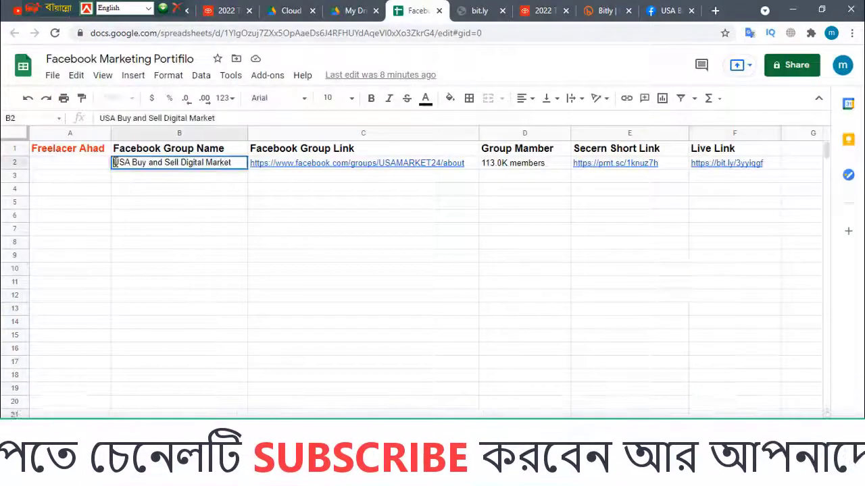
right_click(221, 163)
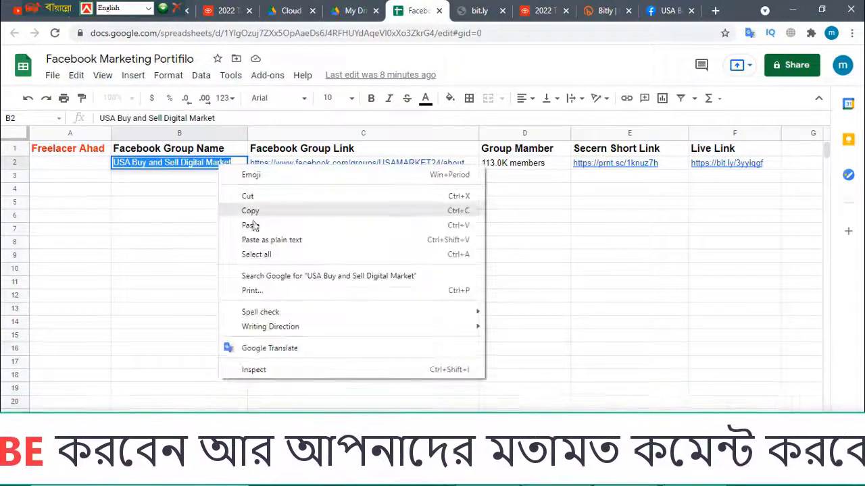
click(243, 212)
double_click(163, 176)
right_click(164, 175)
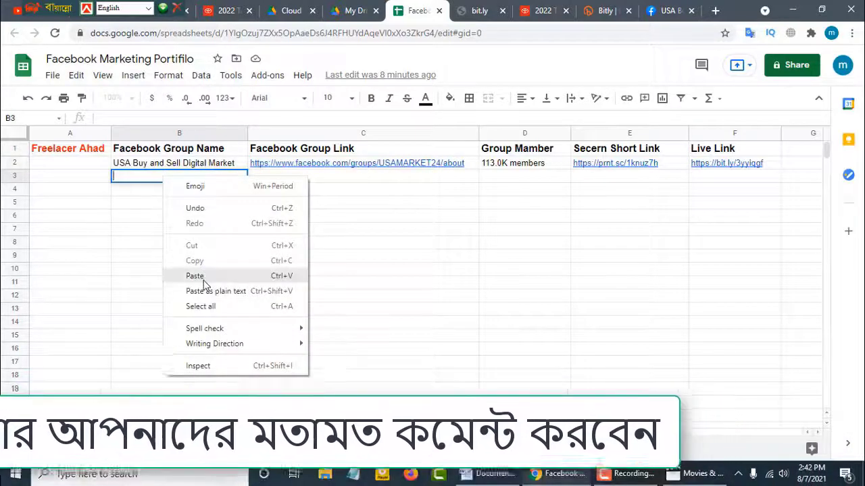
click(196, 276)
double_click(146, 192)
key(ctrl+v)
double_click(138, 206)
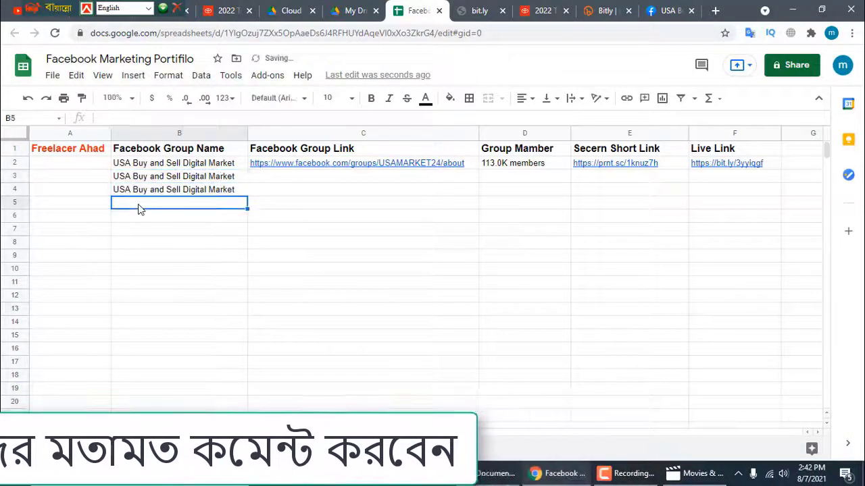
right_click(141, 203)
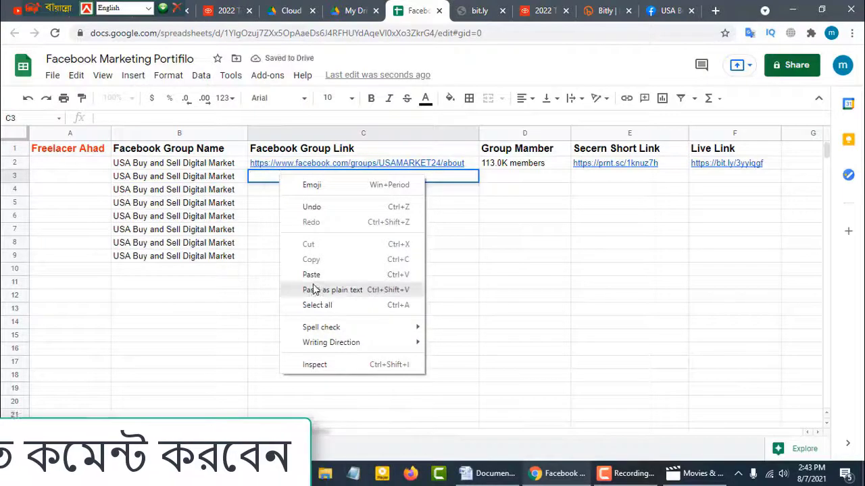
click(312, 275)
double_click(282, 191)
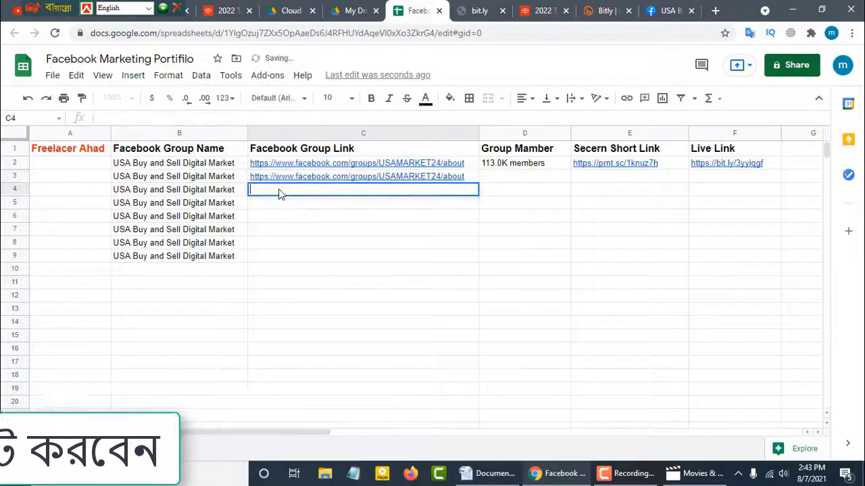
right_click(278, 194)
click(296, 239)
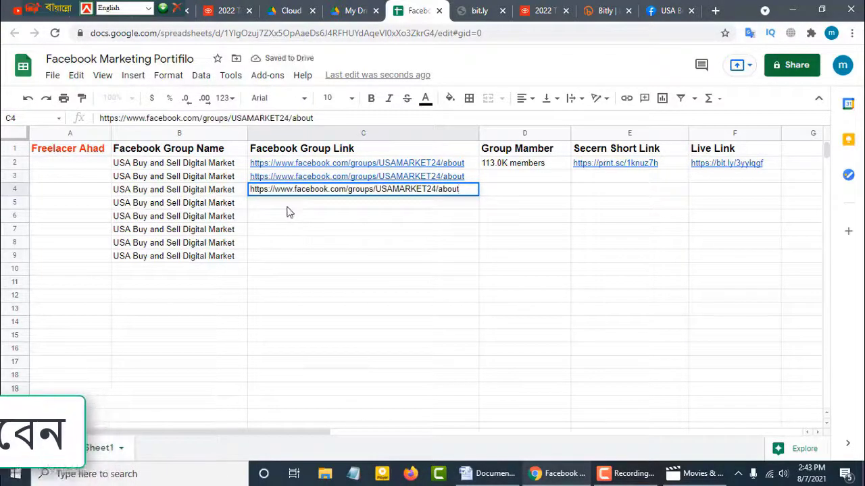
click(287, 207)
right_click(286, 203)
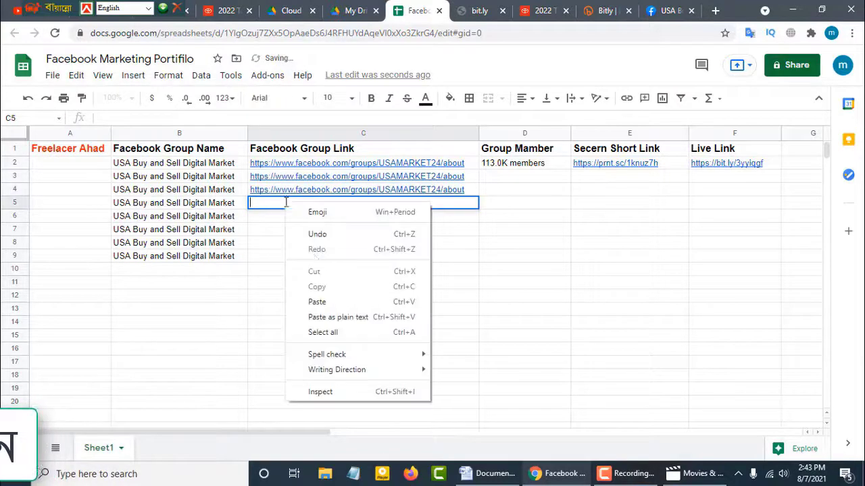
click(333, 304)
click(277, 216)
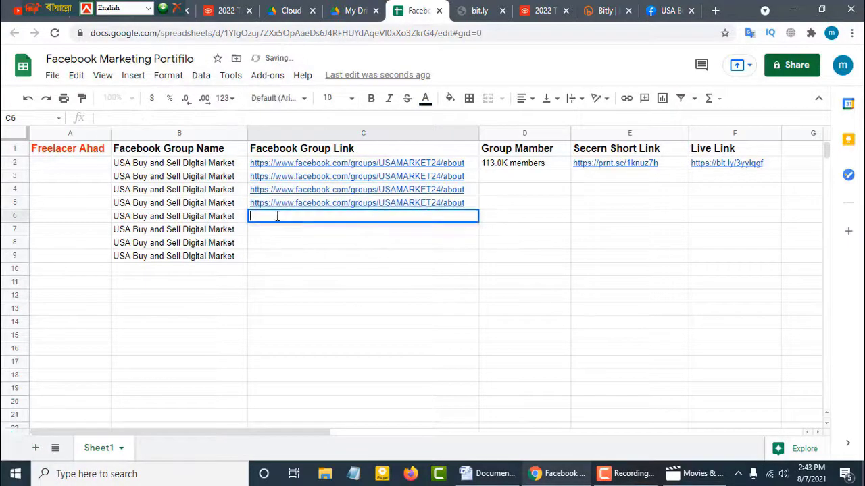
right_click(278, 216)
click(284, 315)
click(274, 229)
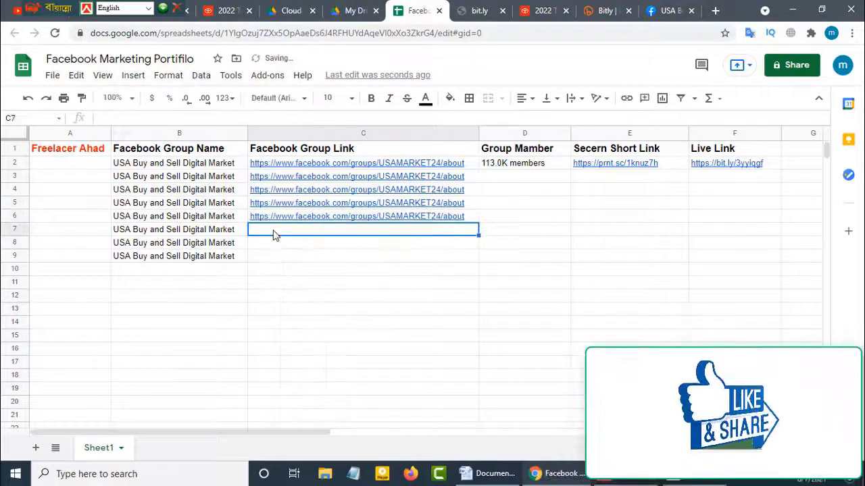
right_click(274, 234)
click(305, 330)
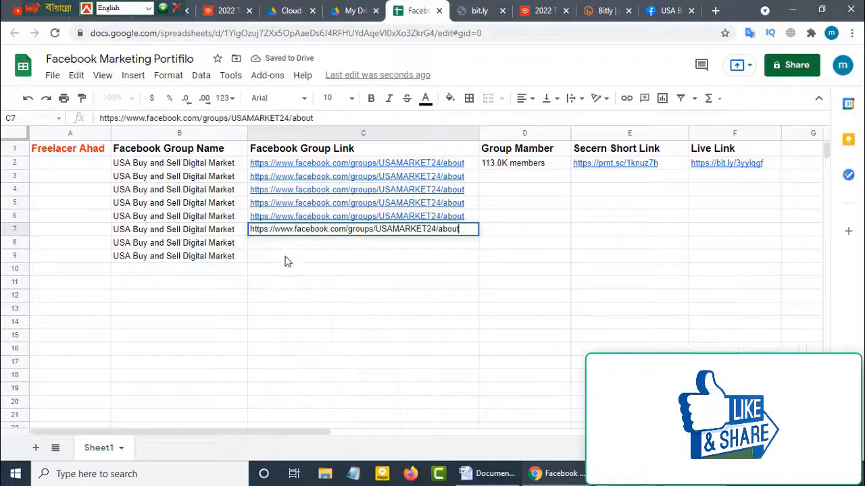
click(280, 245)
right_click(280, 245)
click(319, 346)
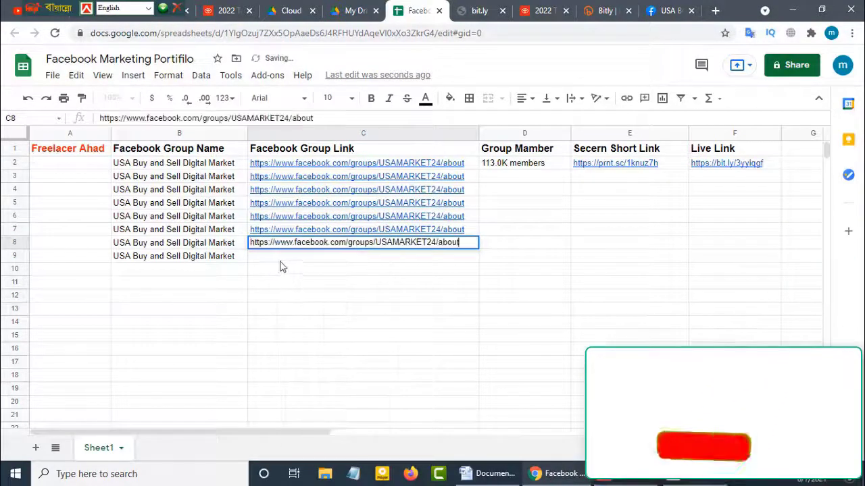
click(279, 260)
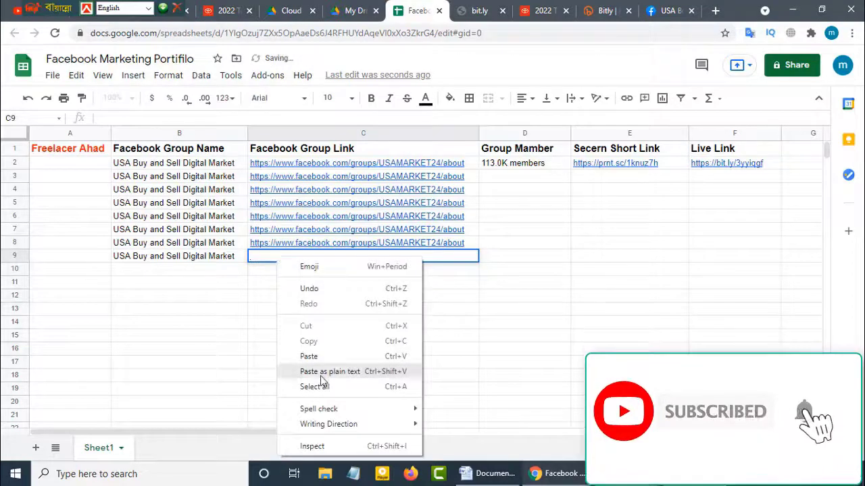
click(308, 356)
Step: Copy "113.0K members" from cell D2 into cells D3 through D9 of the Group Mamber column
double_click(511, 168)
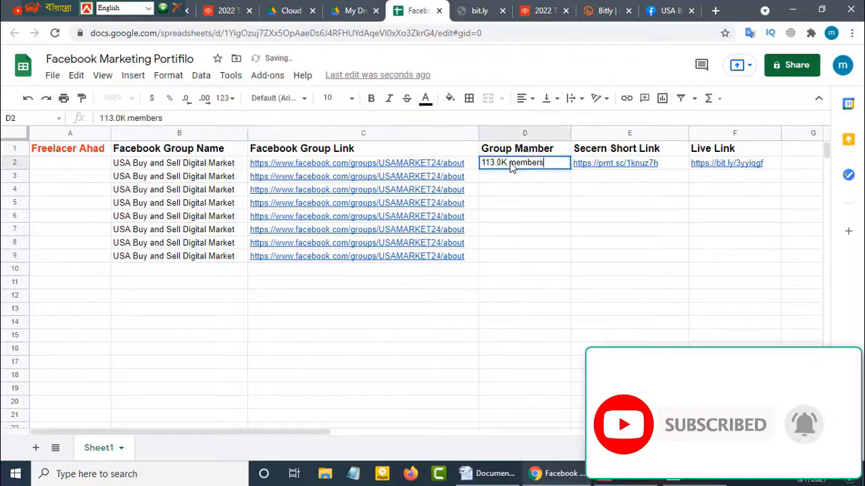
double_click(498, 177)
right_click(498, 177)
click(531, 277)
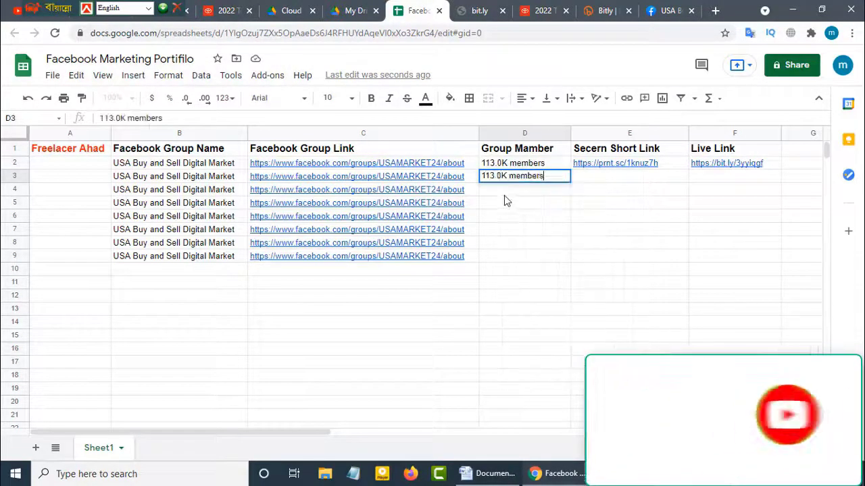
double_click(500, 190)
right_click(500, 190)
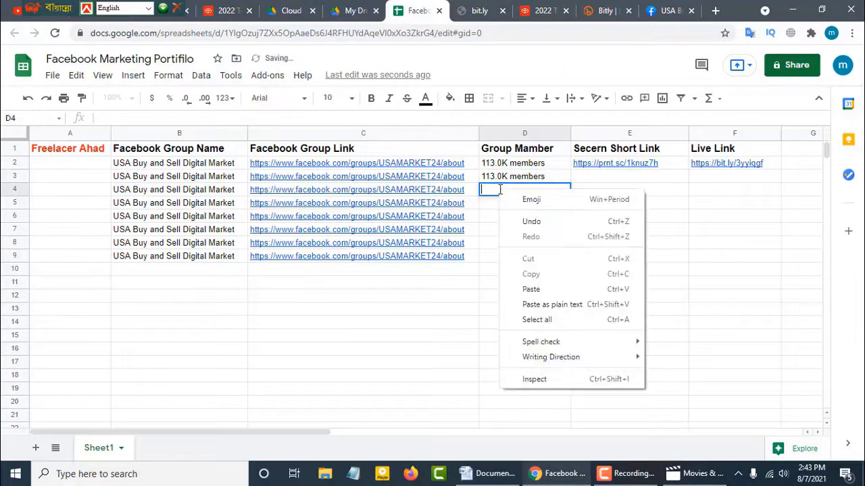
click(531, 290)
double_click(504, 202)
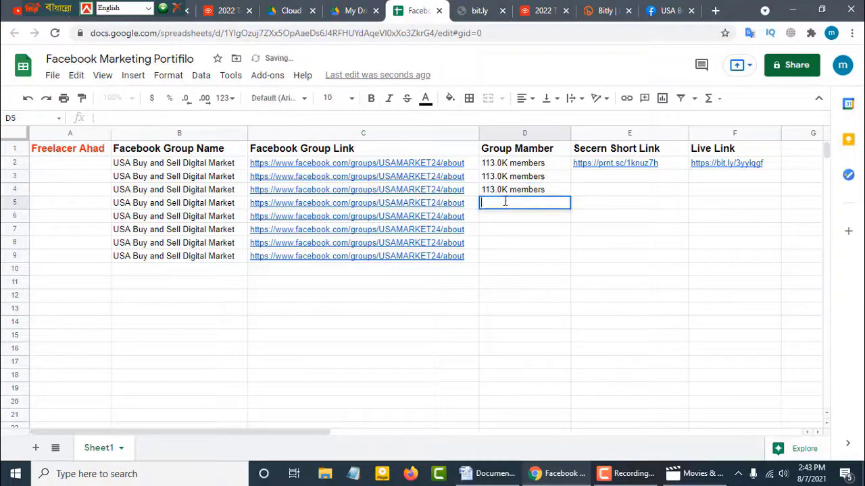
right_click(506, 201)
click(536, 301)
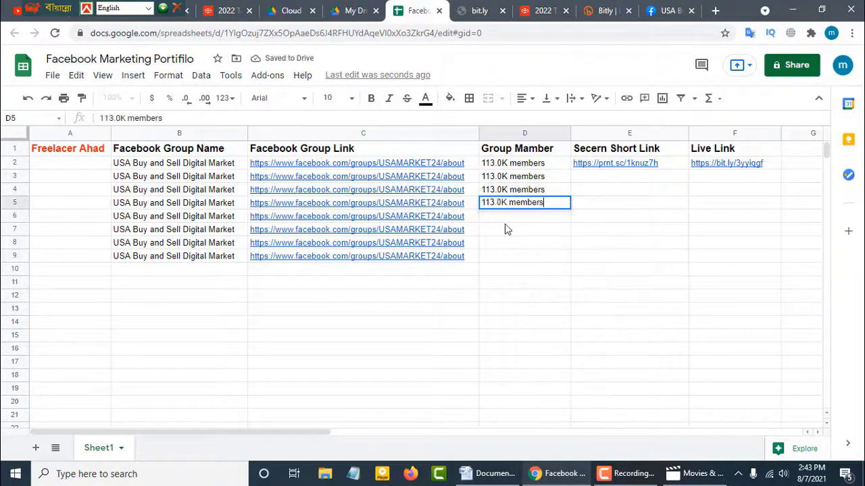
double_click(503, 216)
right_click(502, 216)
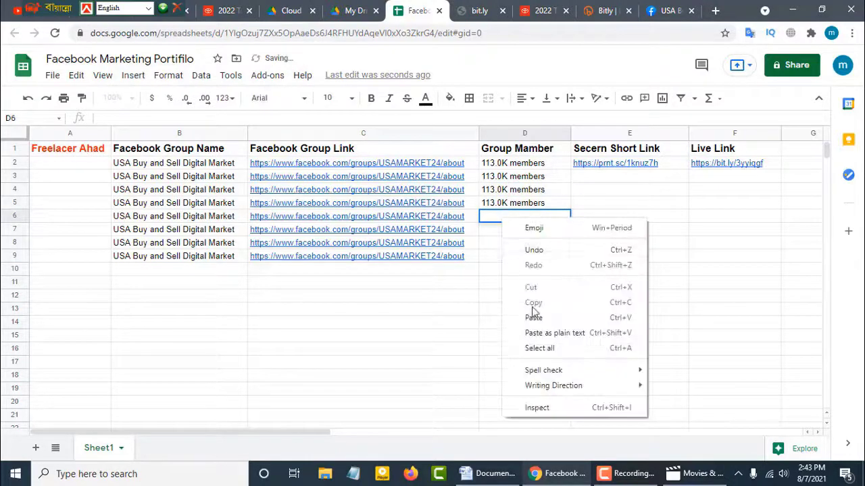
click(535, 315)
click(504, 231)
right_click(504, 231)
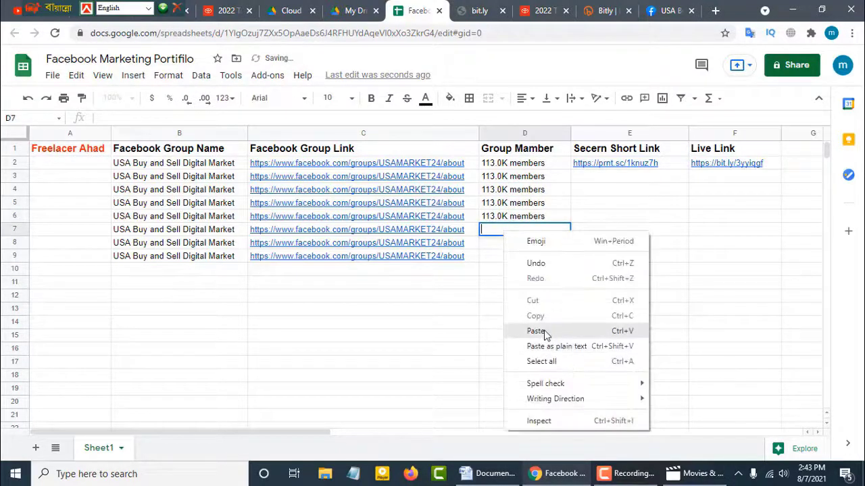
click(538, 331)
Step: Open the screenshot link in cell E2 to check the captured Toyota post, and close the page to return to the sheet
click(598, 169)
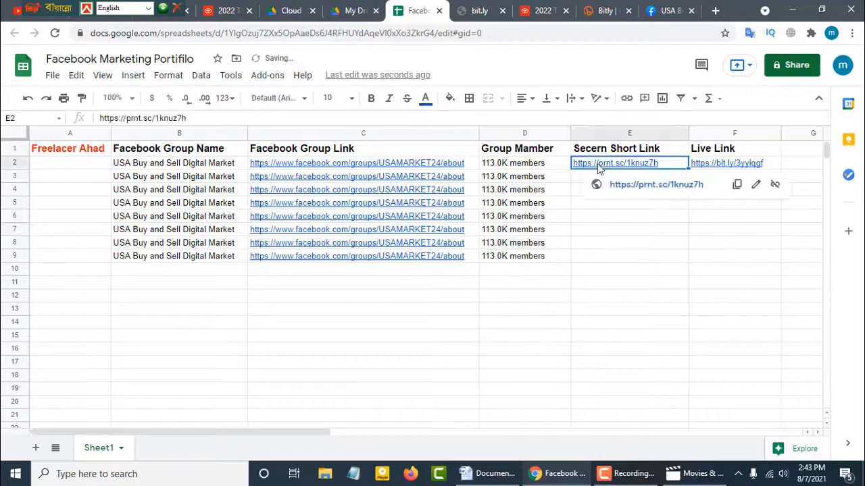
click(641, 190)
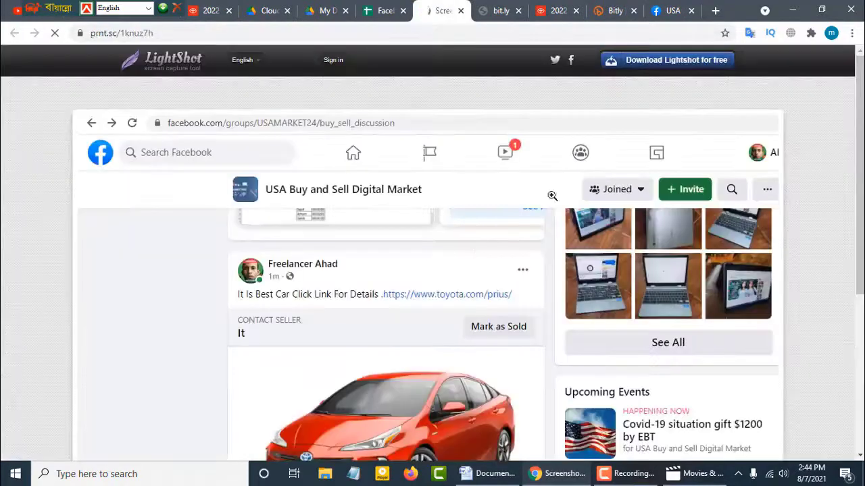
scroll(456, 322, down, 2)
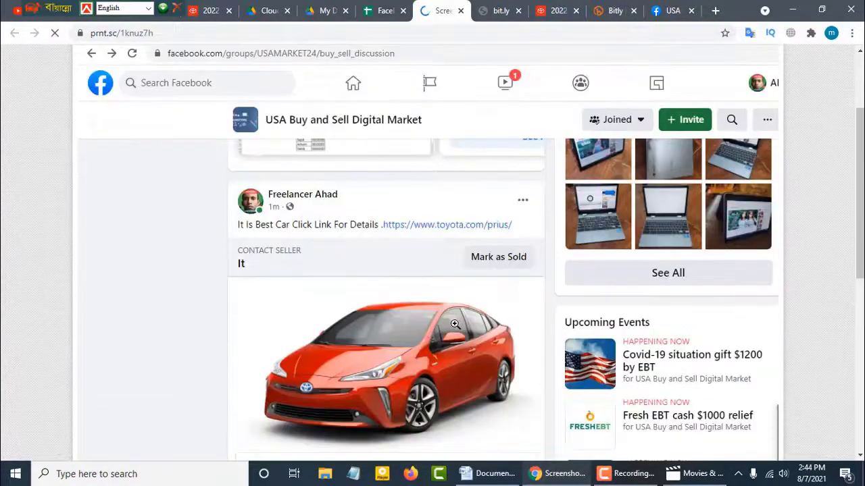
key(ctrl+w)
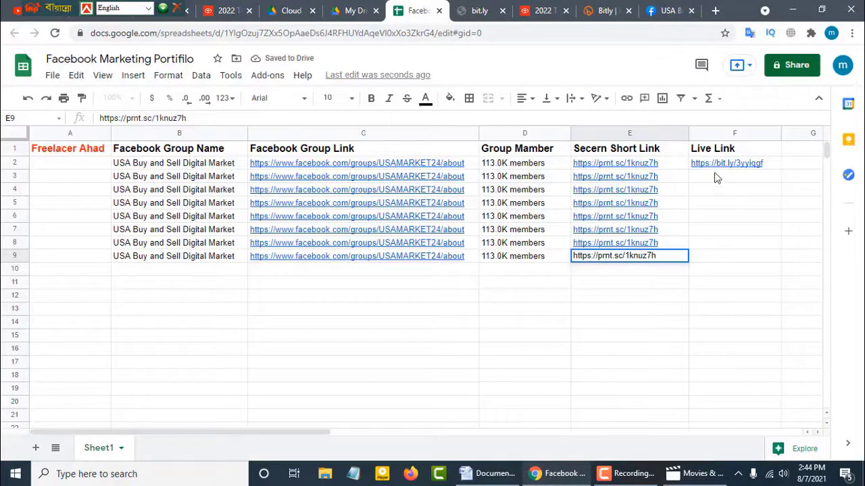
click(712, 166)
drag(773, 162, 694, 162)
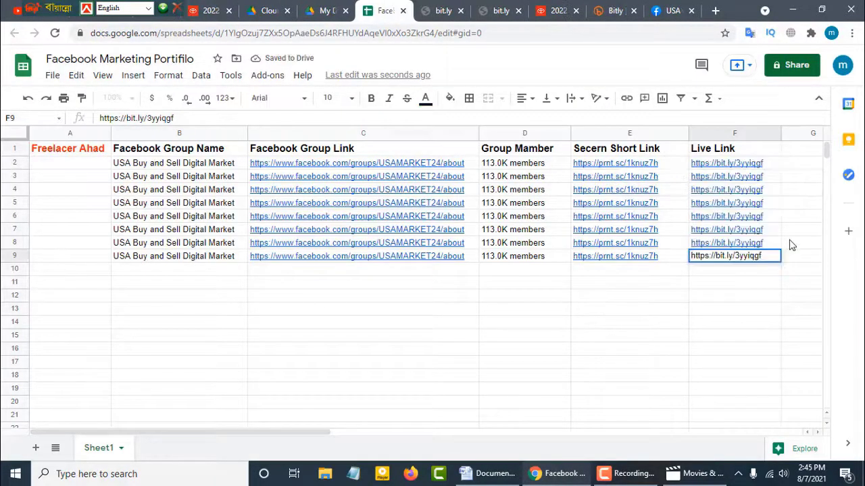
click(790, 244)
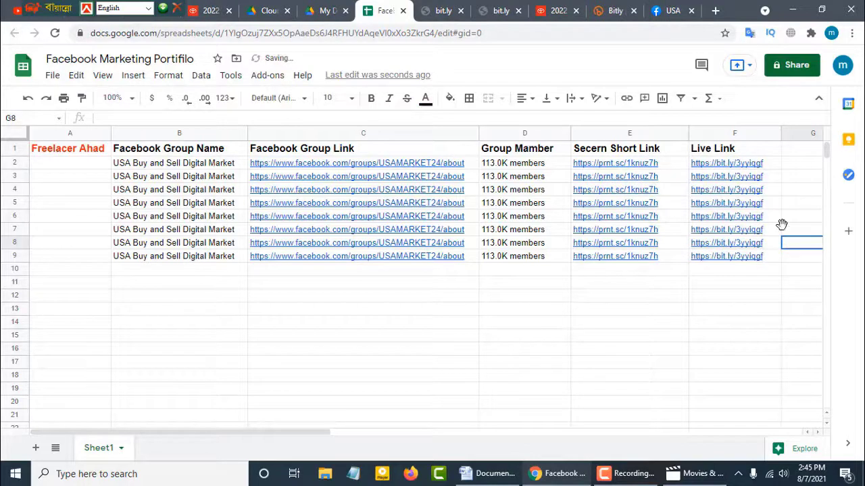
click(738, 168)
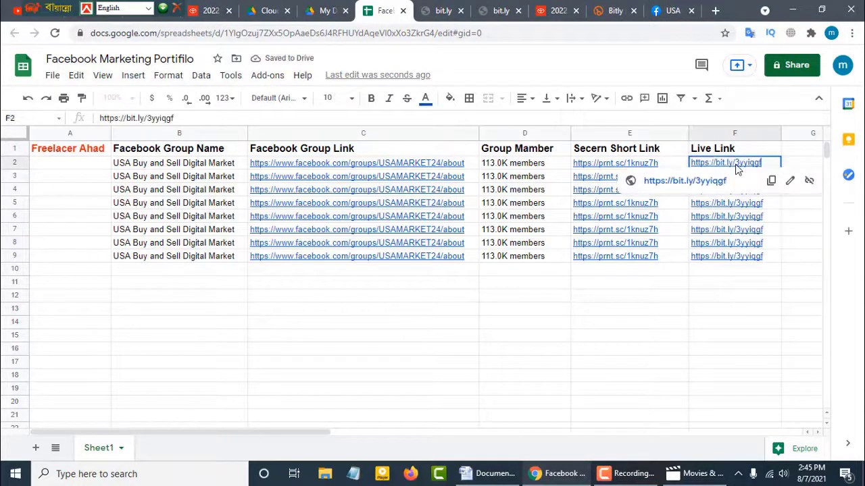
click(707, 185)
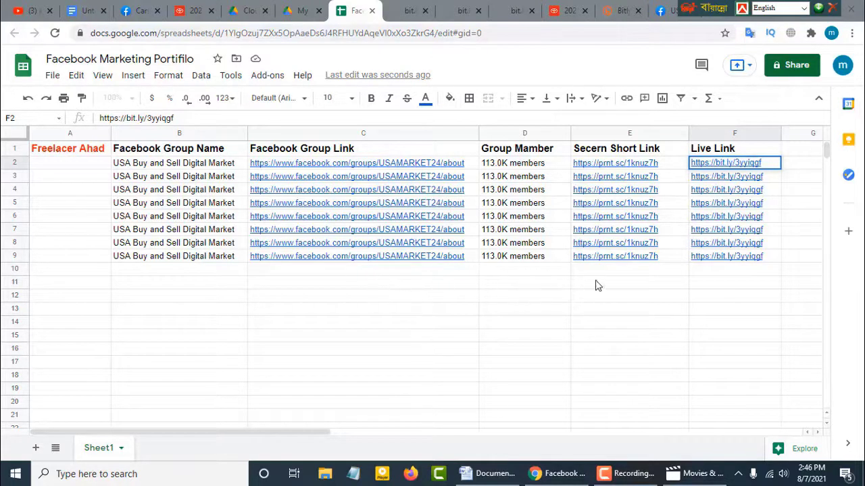
Step: Open the Facebook Marketing Portfolio folder in My Drive and upload Screenshot_2.png from the Desktop into it
click(199, 295)
key(ctrl+shift+Tab)
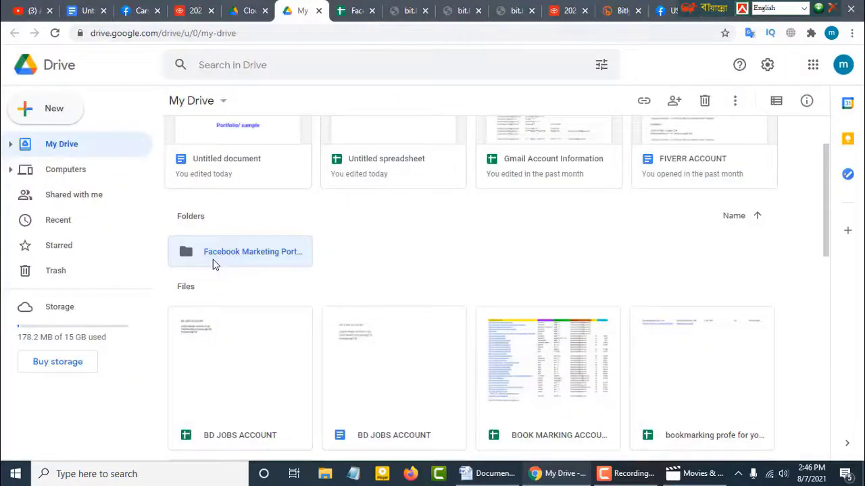
double_click(267, 254)
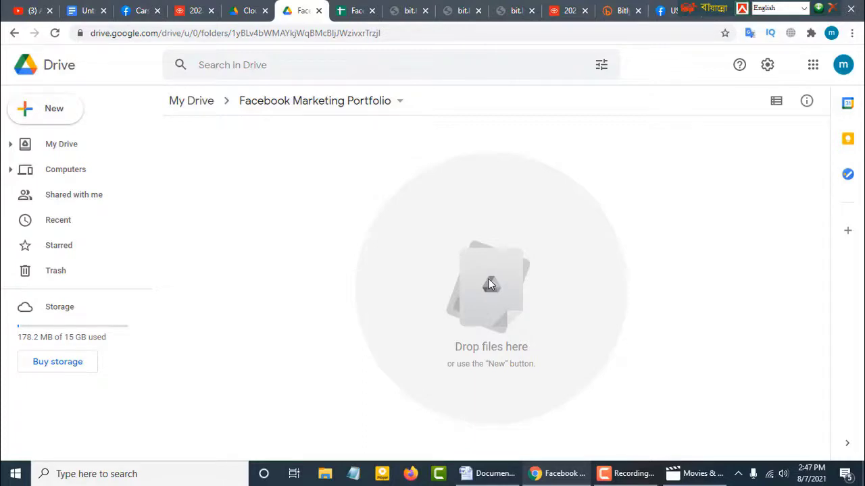
right_click(488, 279)
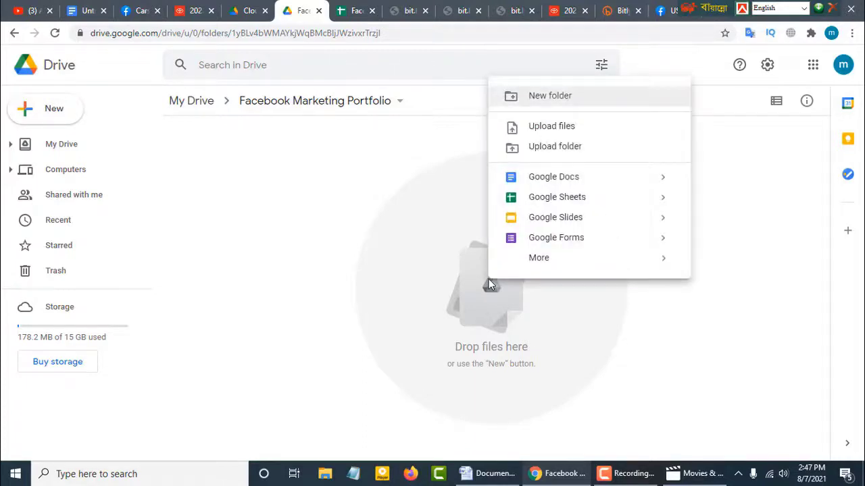
click(547, 128)
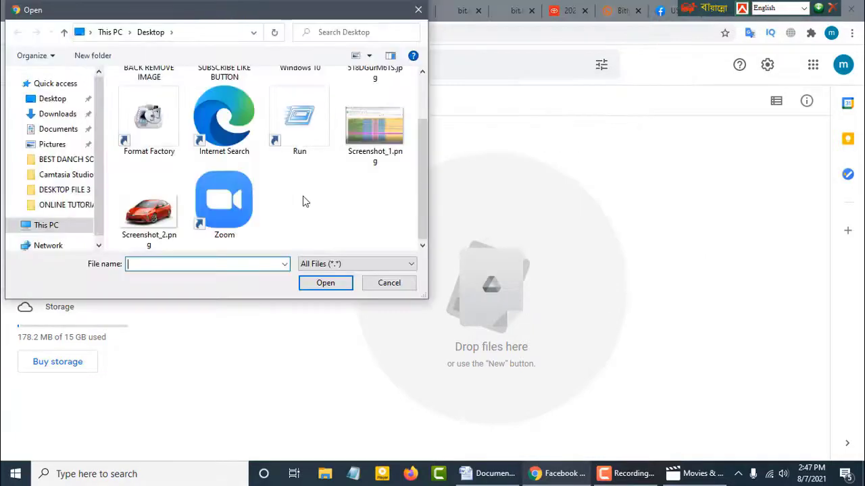
click(150, 210)
click(327, 284)
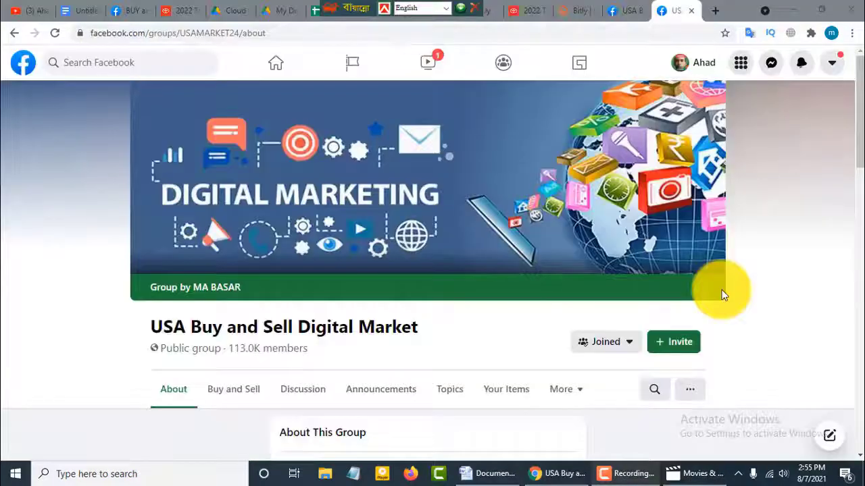
Step: Capture the USA Buy and Sell Digital Market About page with Lightshot and save it to the Desktop as Screenshot_4.png
click(740, 475)
click(764, 422)
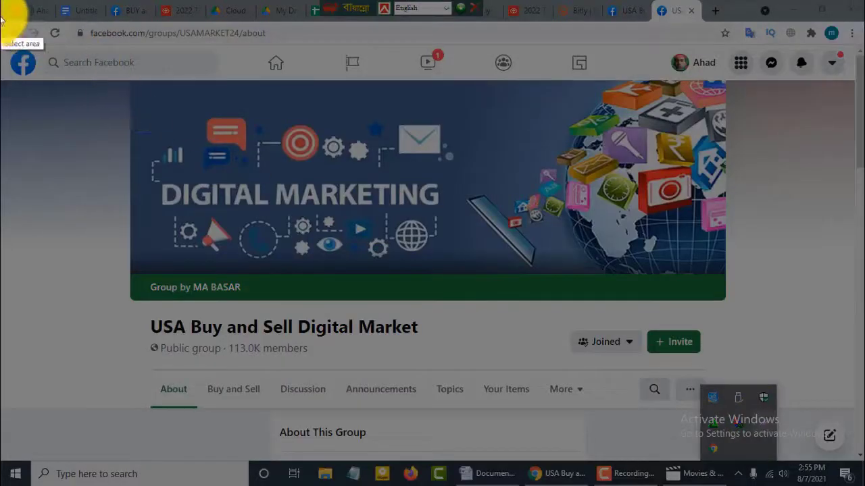
drag(2, 7, 861, 458)
key(ctrl+s)
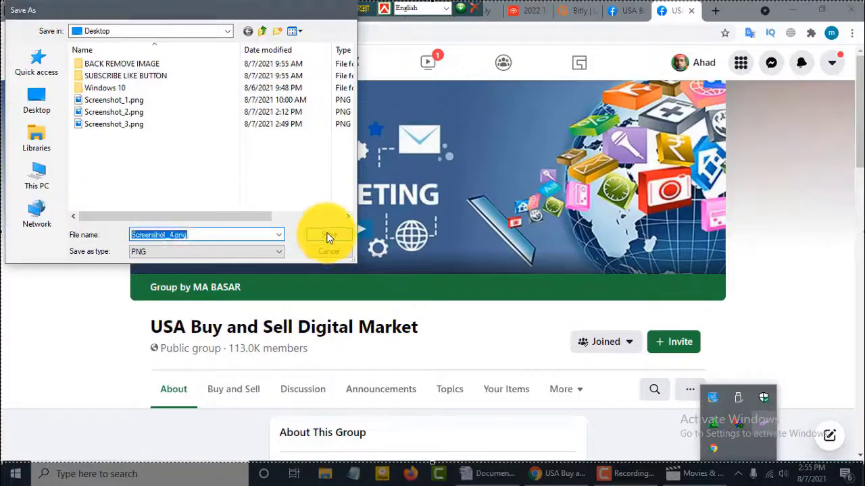
click(325, 233)
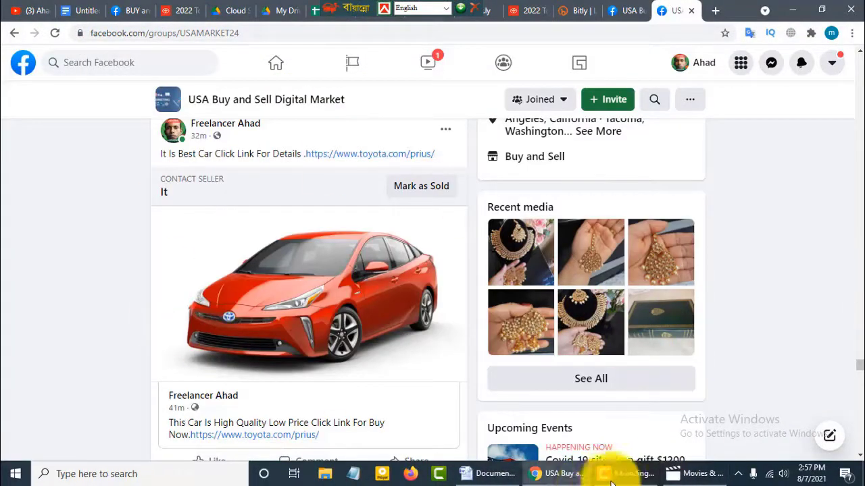
Step: Capture an area of about 1362x726 pixels showing the red Toyota post in the group, and save it as Screenshot_5.png
click(739, 475)
click(764, 422)
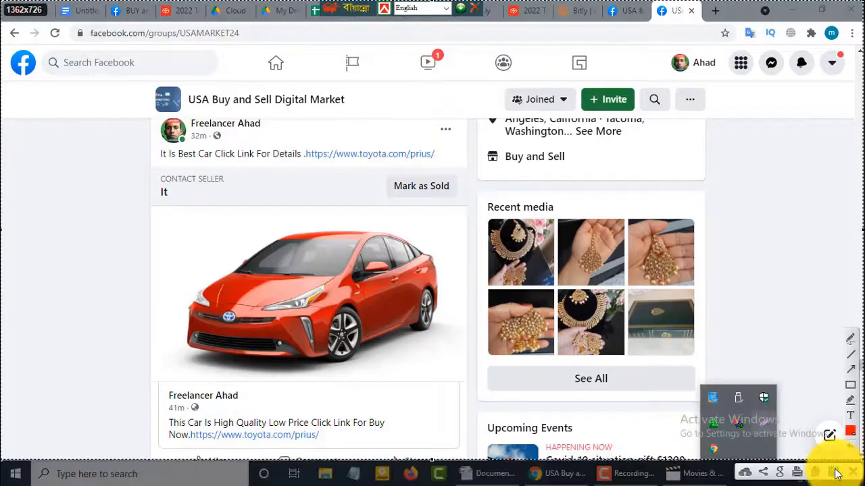
click(834, 464)
click(327, 234)
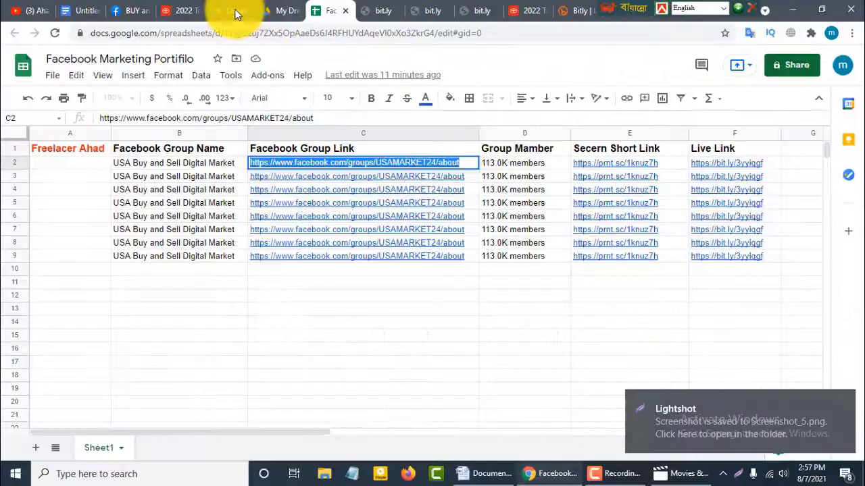
Step: Upload Screenshot_3.png, Screenshot_4.png and Screenshot_5.png from the Desktop to the Facebook Marketing Portfolio folder in Drive
click(232, 19)
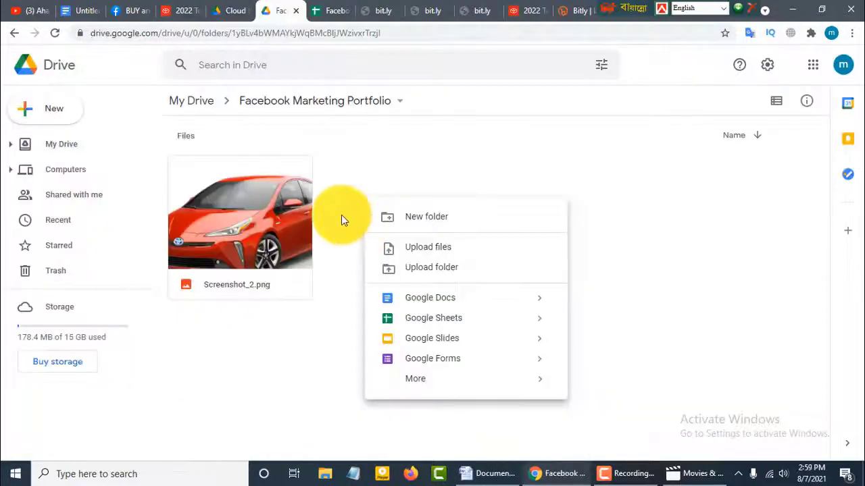
click(346, 203)
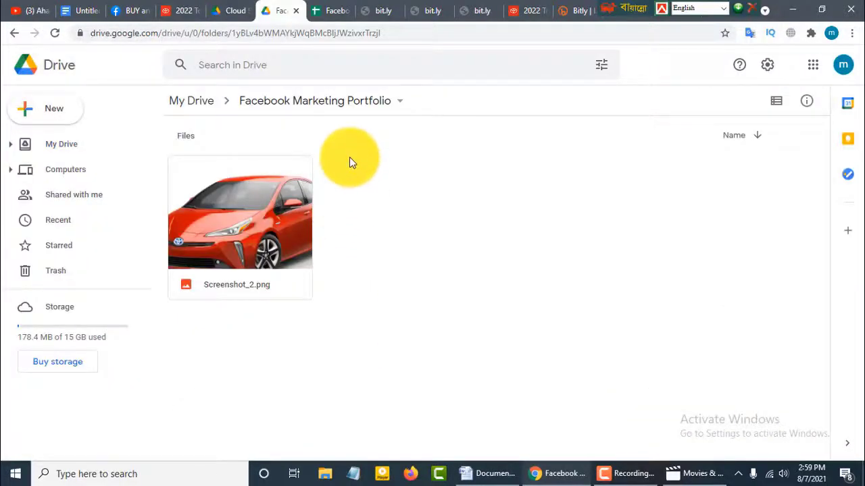
right_click(353, 160)
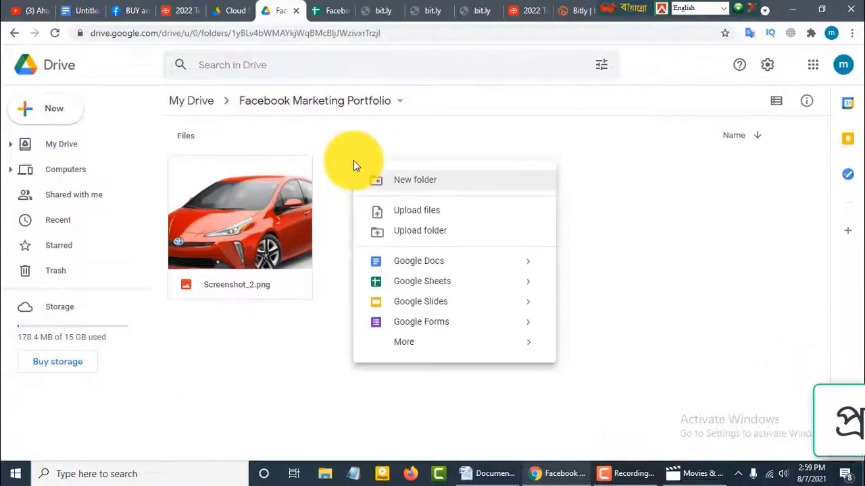
click(409, 214)
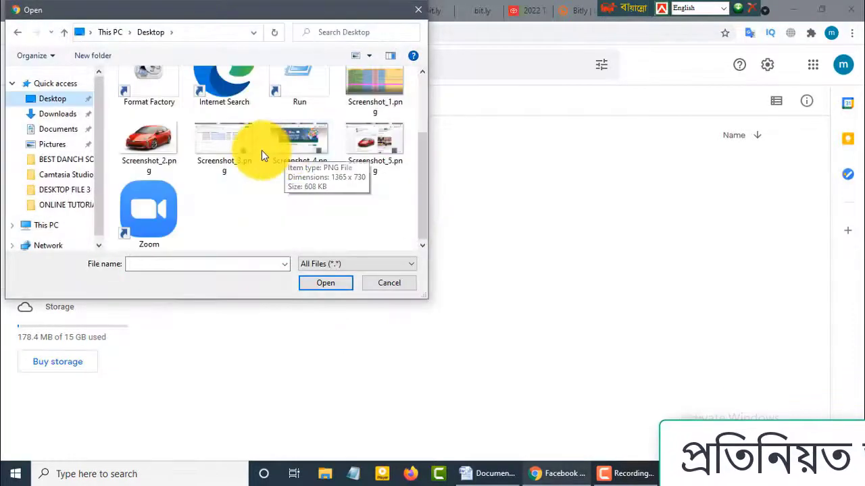
drag(232, 198, 379, 140)
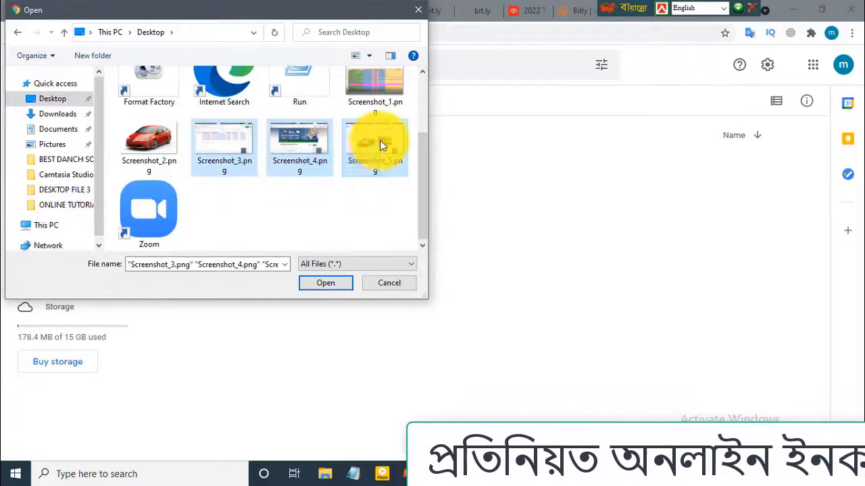
click(323, 284)
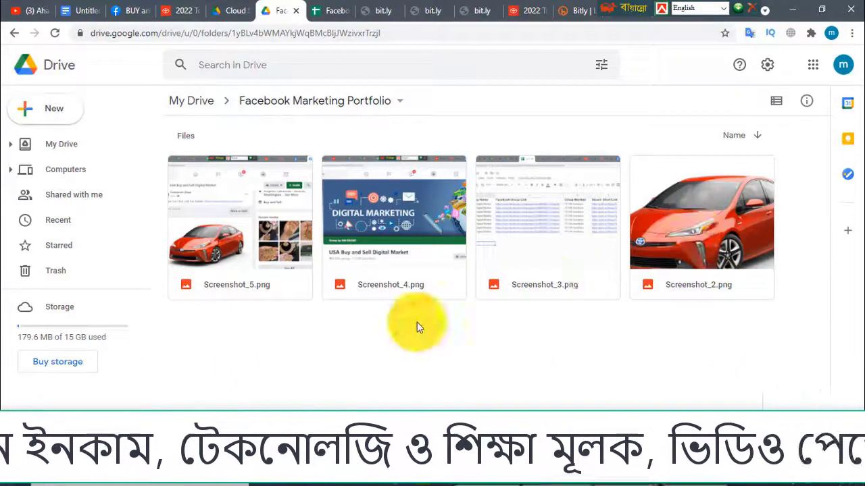
Step: Close the Drive folder page and reopen the Facebook Marketing Portfolio folder by way of the Google Drive home page
click(295, 11)
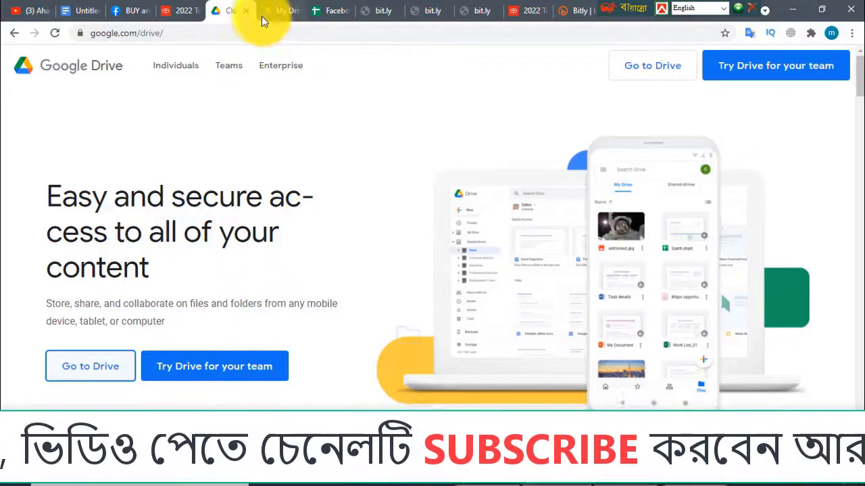
click(295, 10)
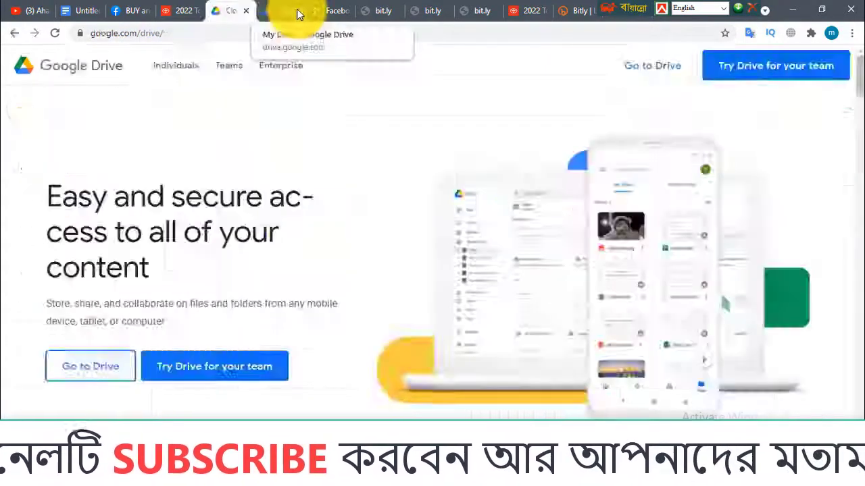
click(289, 12)
click(296, 12)
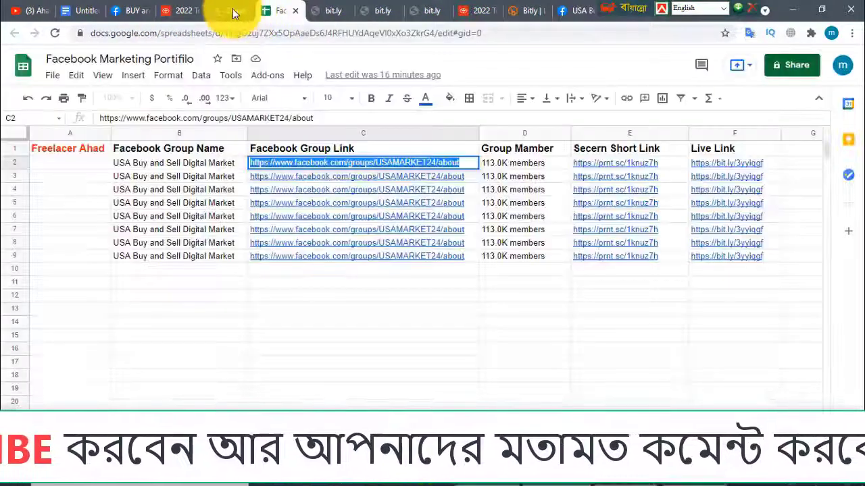
click(241, 11)
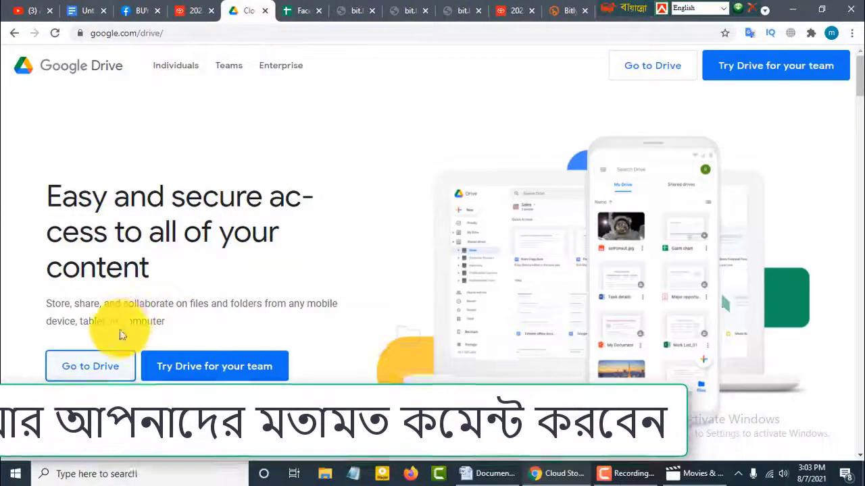
click(94, 373)
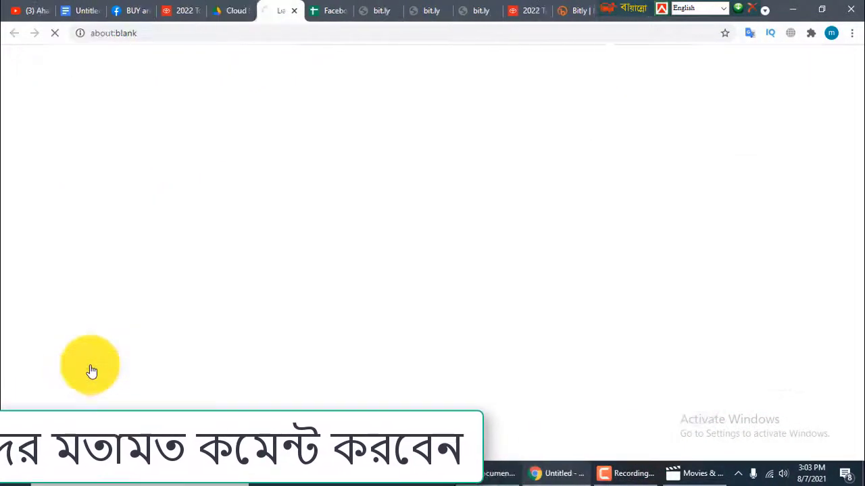
scroll(304, 284, down, 1)
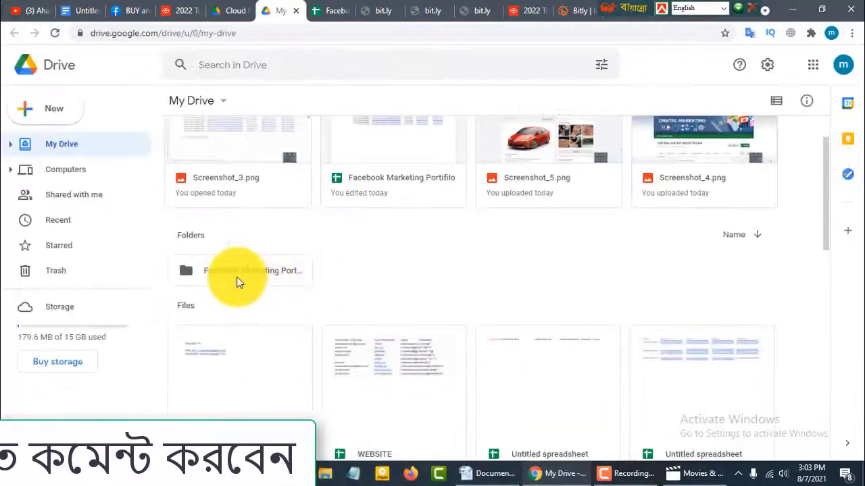
mouse_move(216, 276)
mouse_down()
mouse_move(244, 276)
mouse_move(225, 270)
mouse_up()
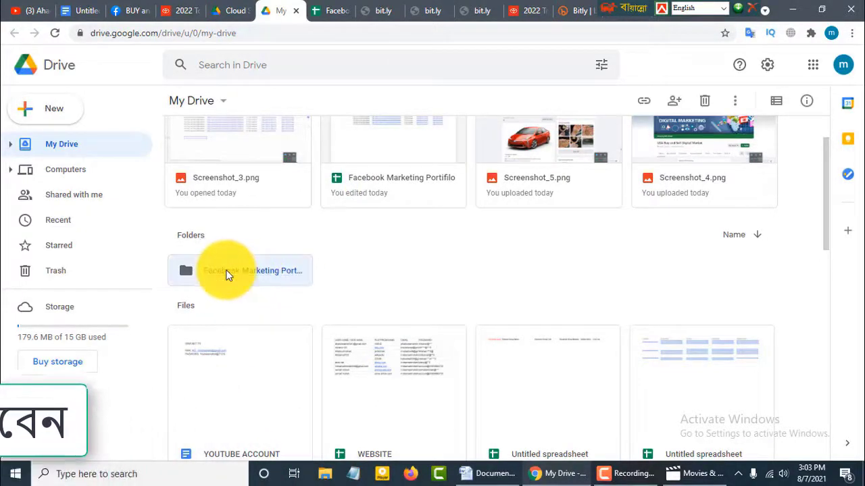
double_click(226, 270)
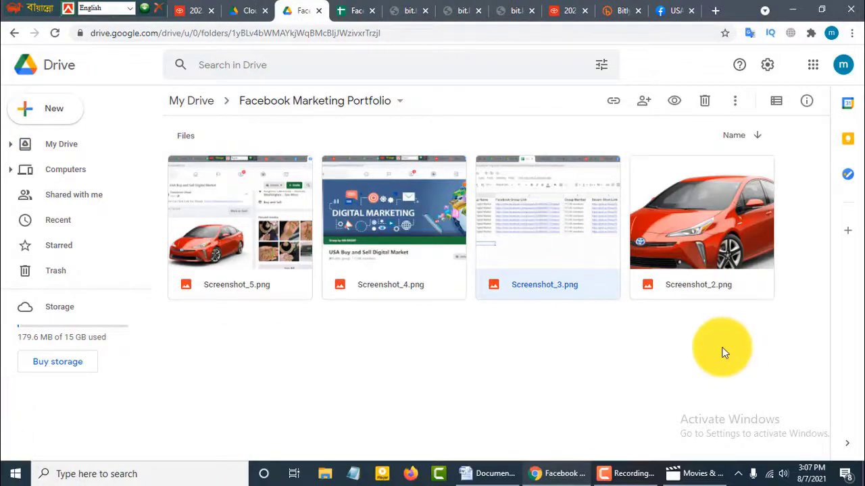
Step: Preview Screenshot_3.png in the Drive folder, and copy its sharing link for anyone with the link
double_click(534, 195)
key(Escape)
right_click(538, 205)
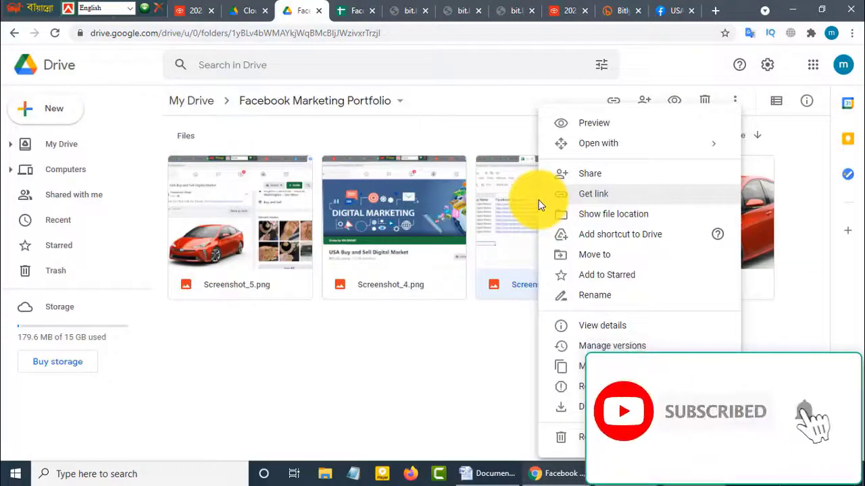
click(594, 196)
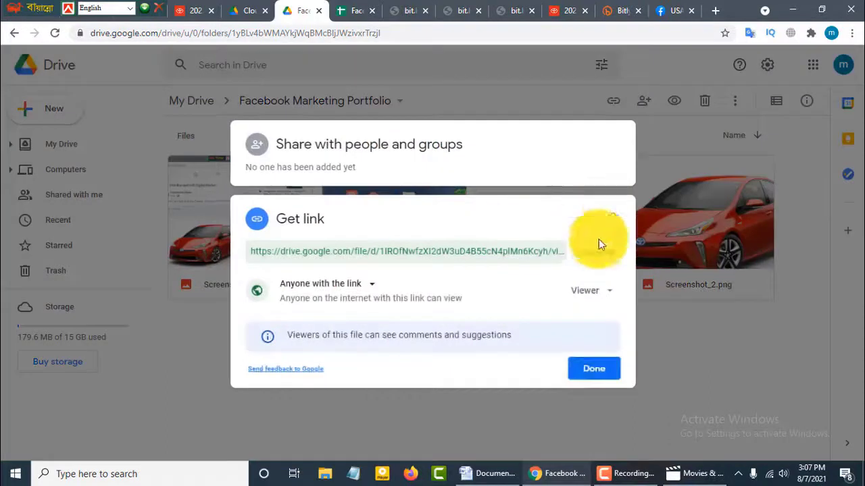
click(594, 254)
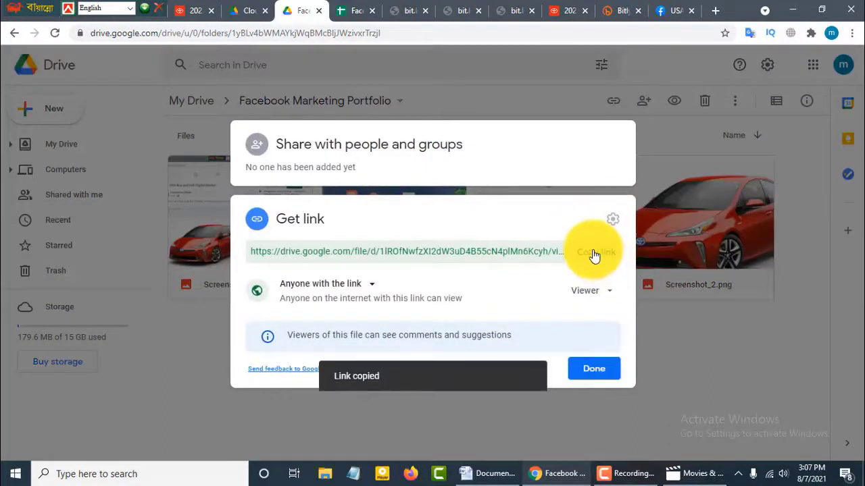
Step: Enter the copied Screenshot_3.png sharing link as the address in a new browser tab
click(716, 11)
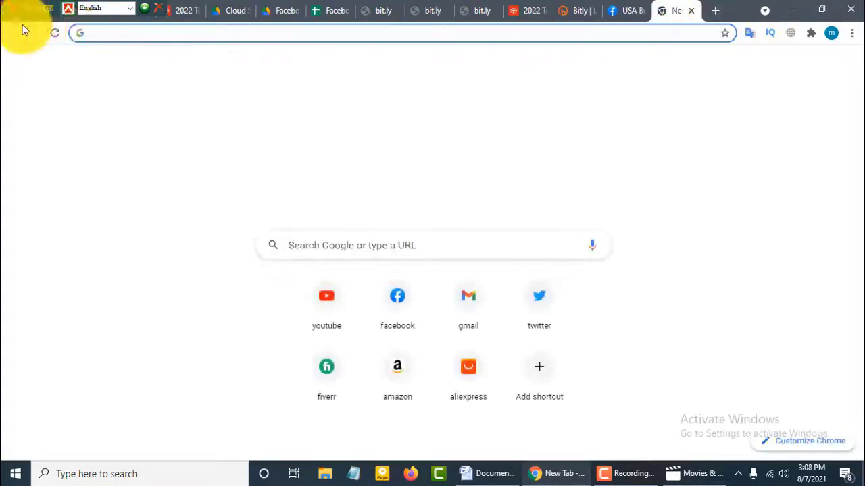
click(98, 32)
right_click(98, 33)
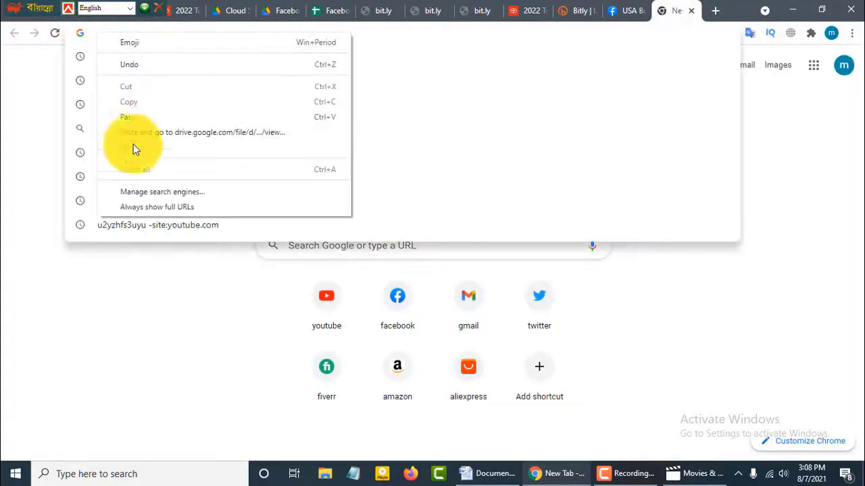
click(137, 116)
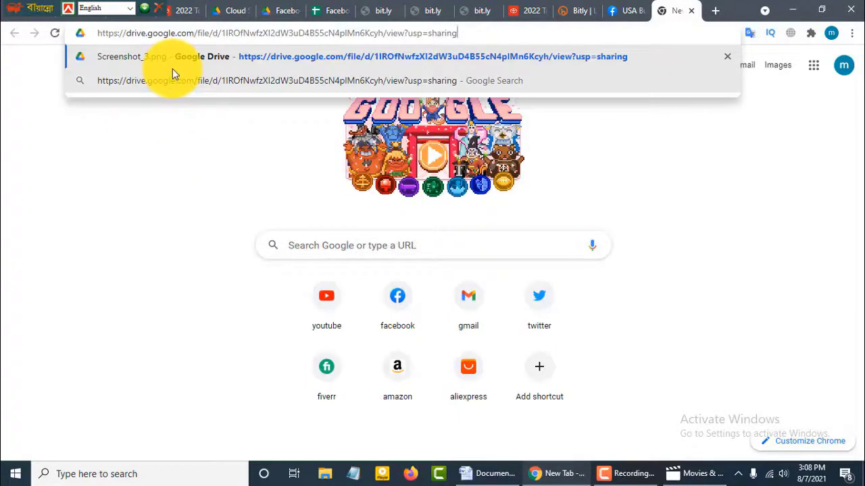